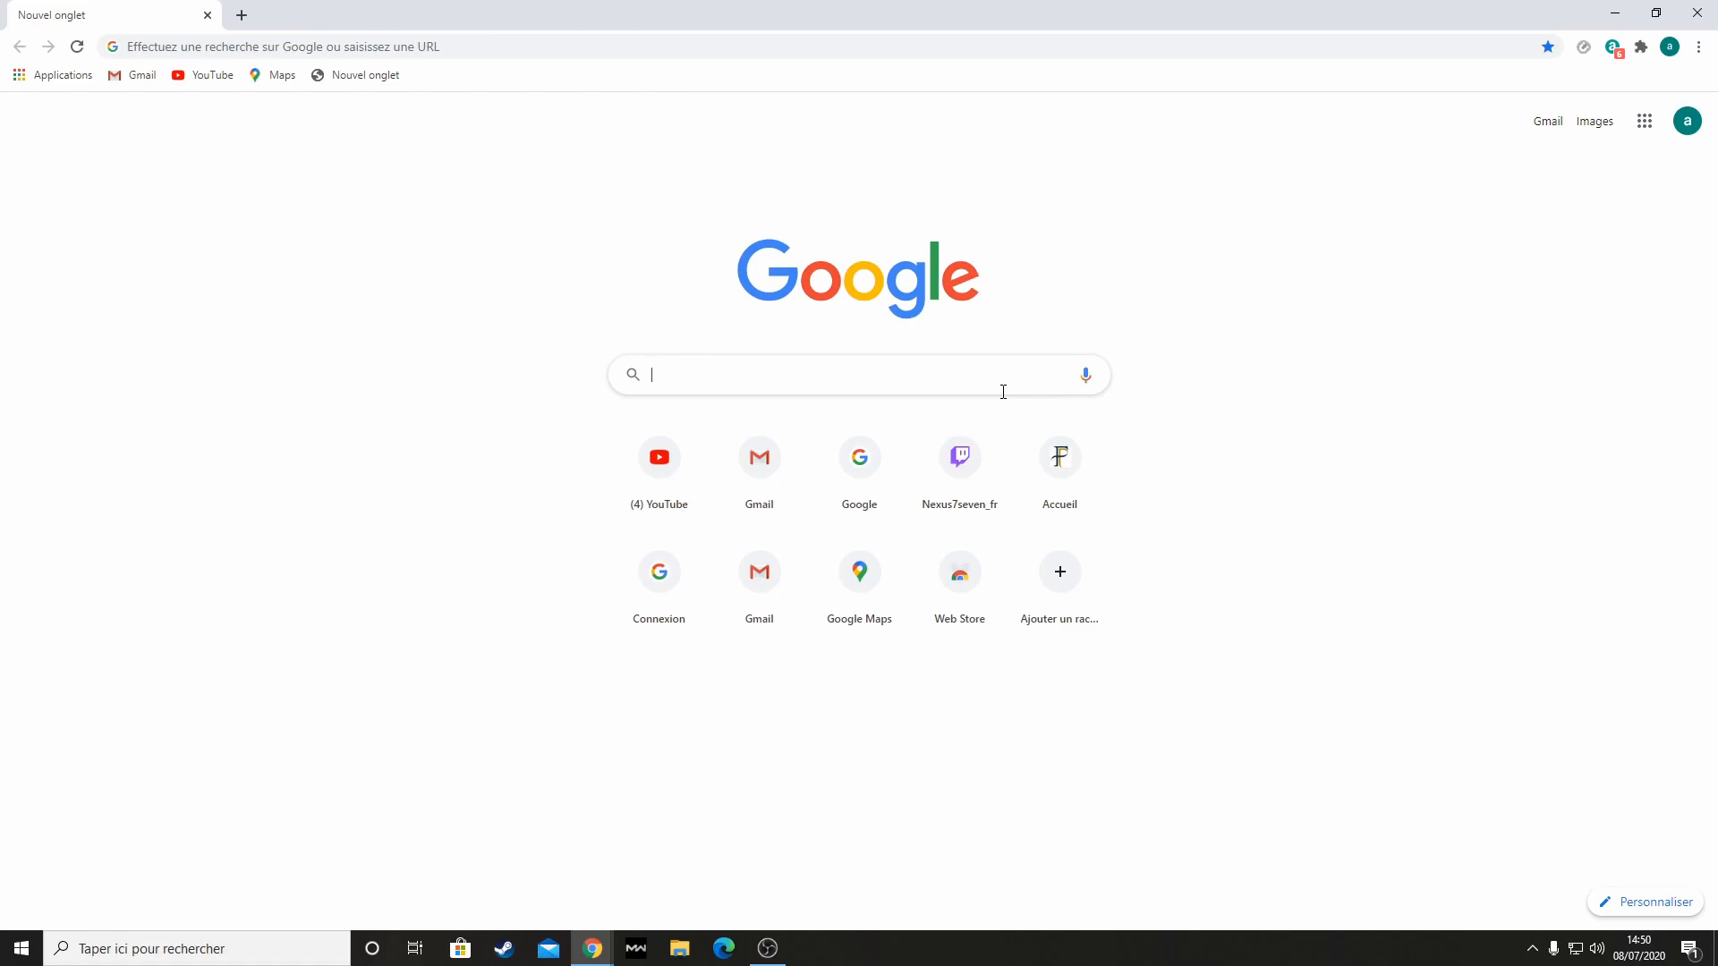
Search Google for "guichet entreprise" and open the Guichet-entreprises.fr home page
text(guichet)
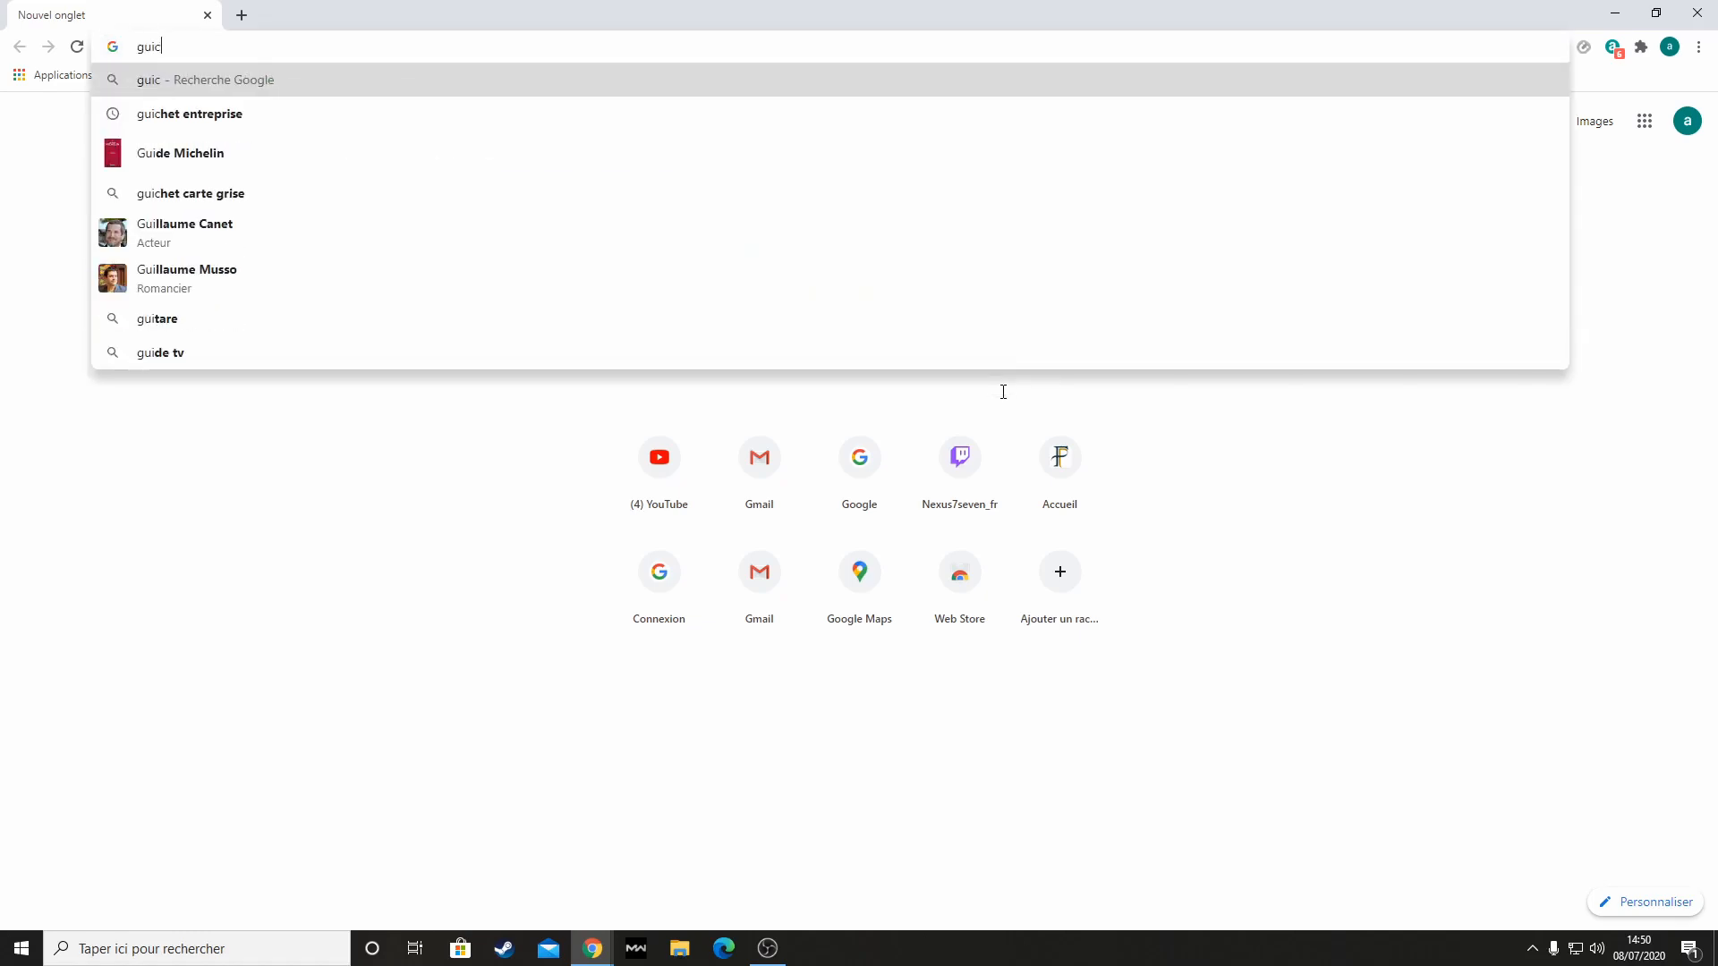
key(Down)
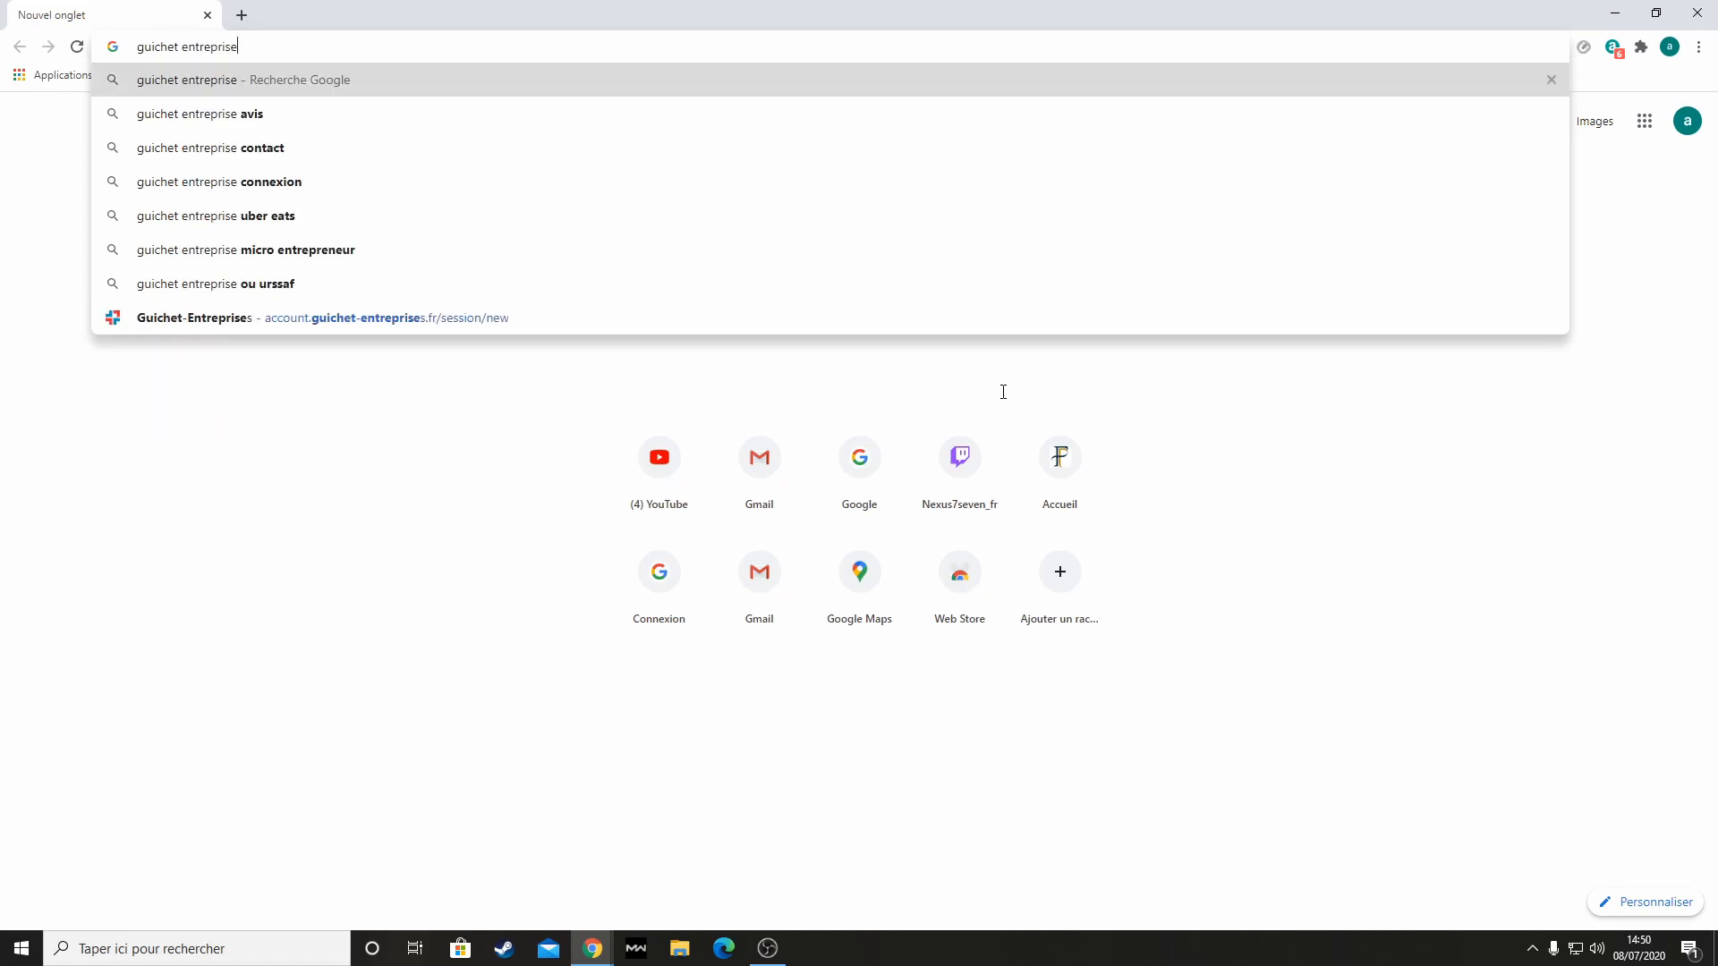
key(Return)
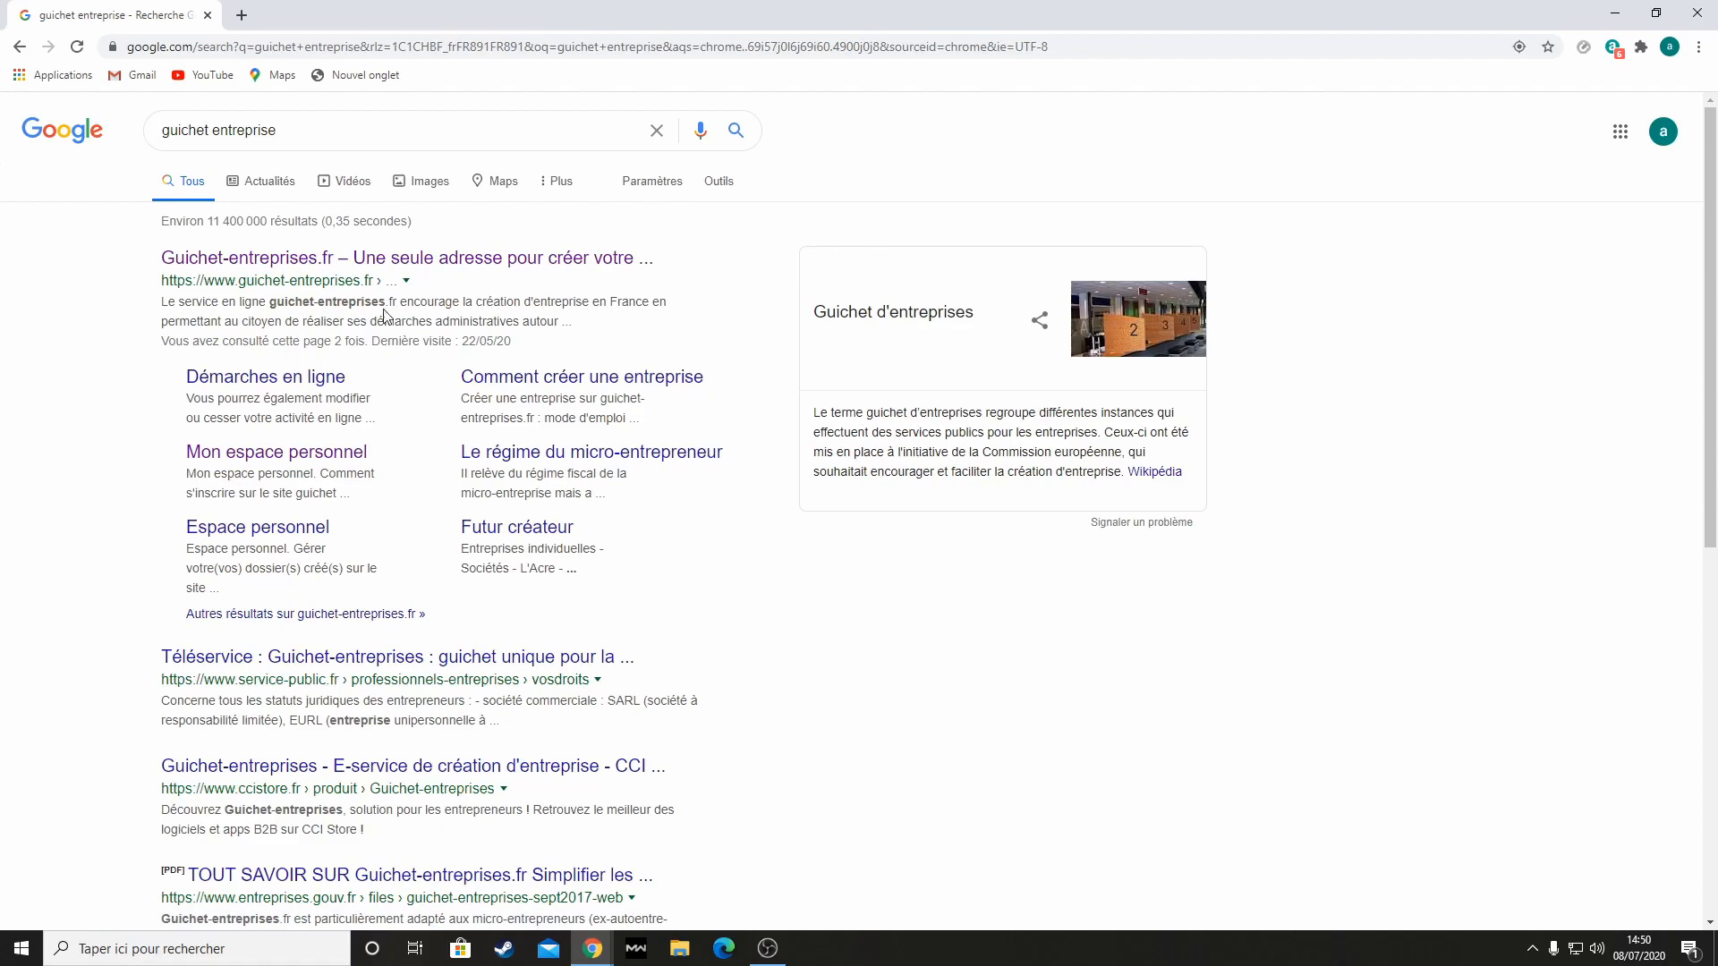
click(326, 271)
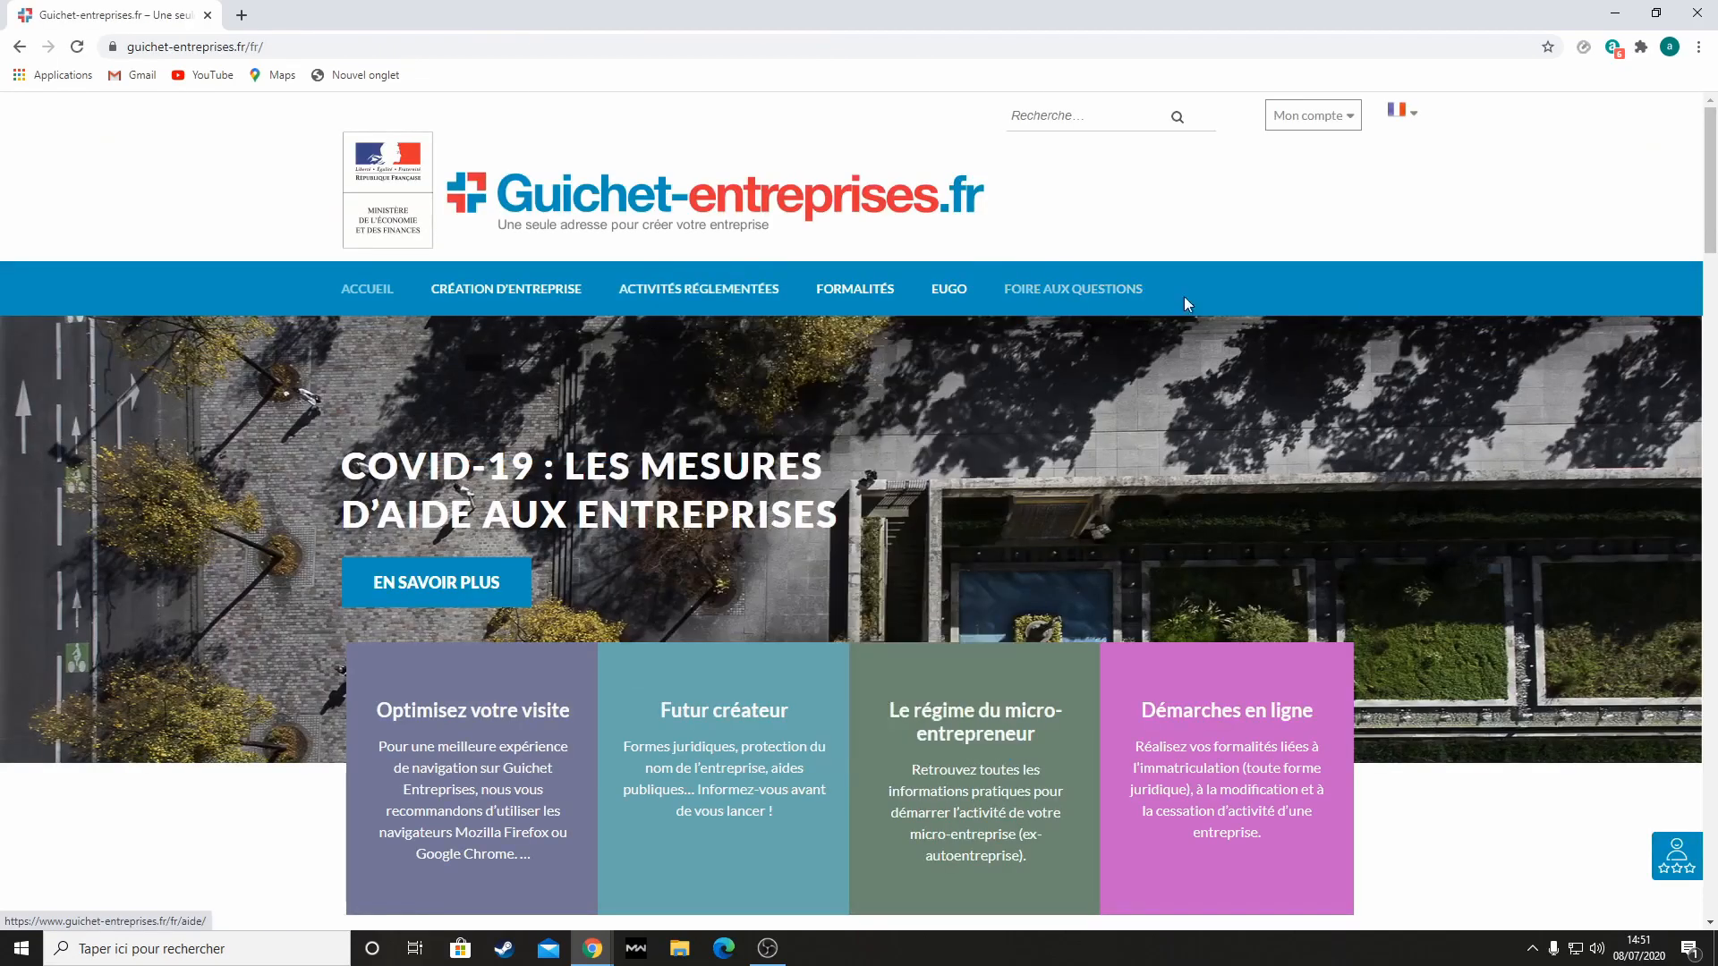
click(392, 295)
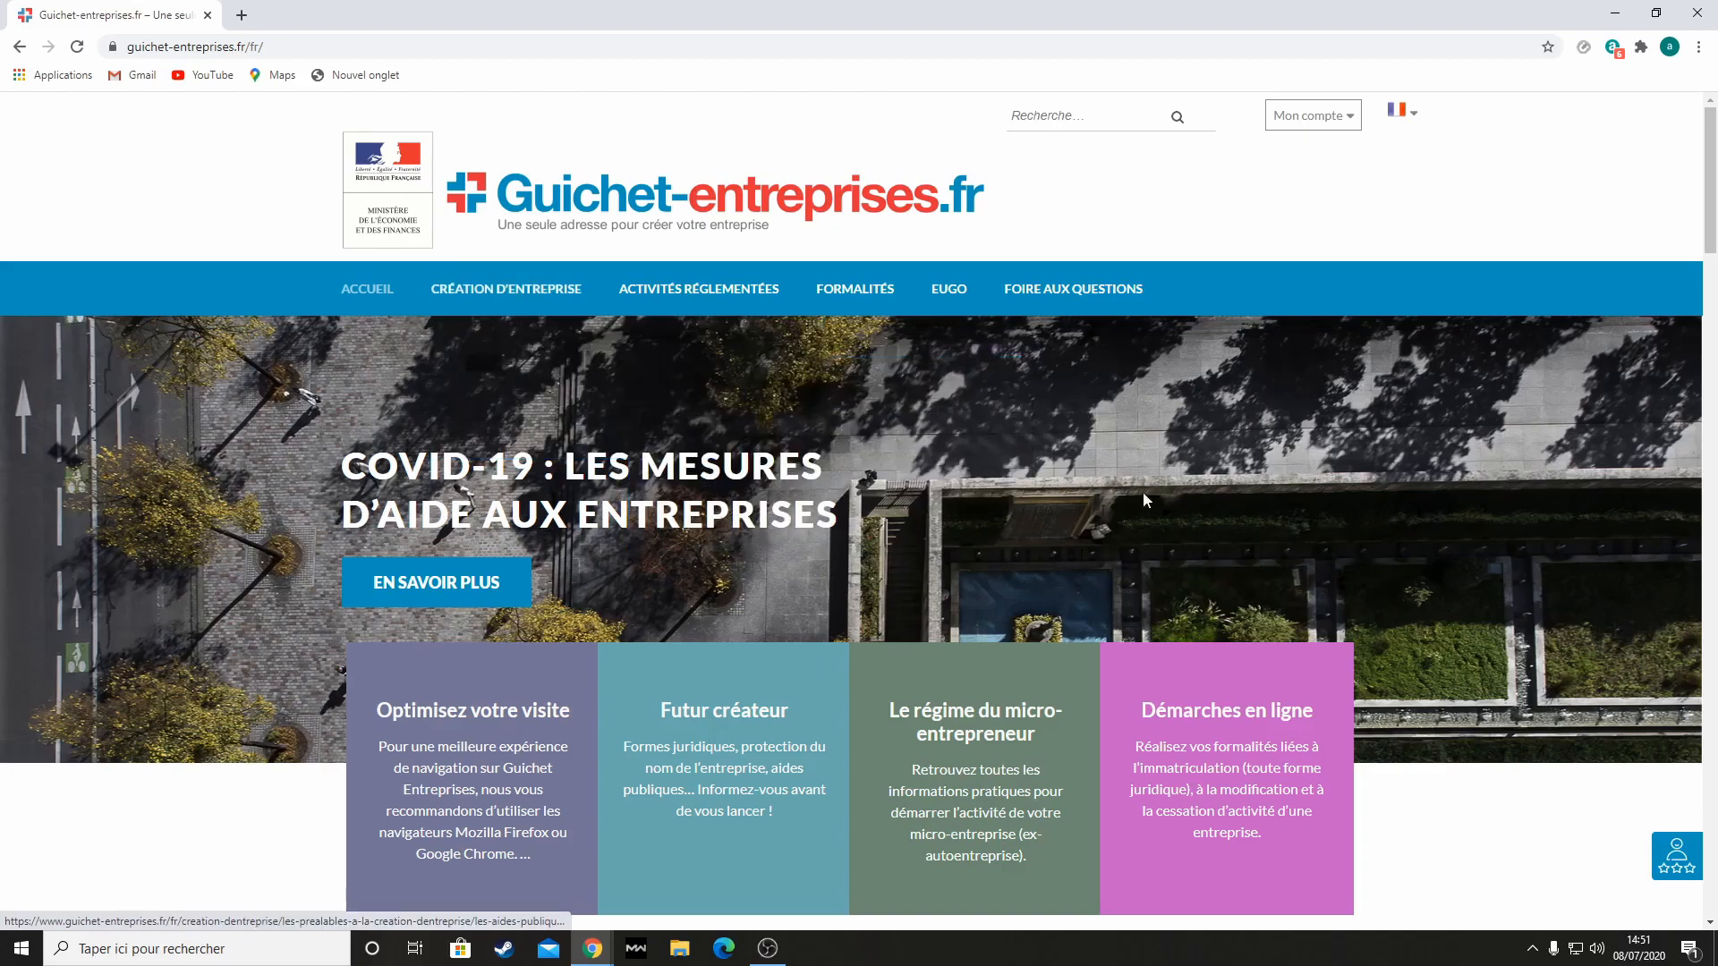
Open the login page for already registered users and sign in with the account's e-mail and password
scroll(940, 567, down, 10)
scroll(937, 567, down, 16)
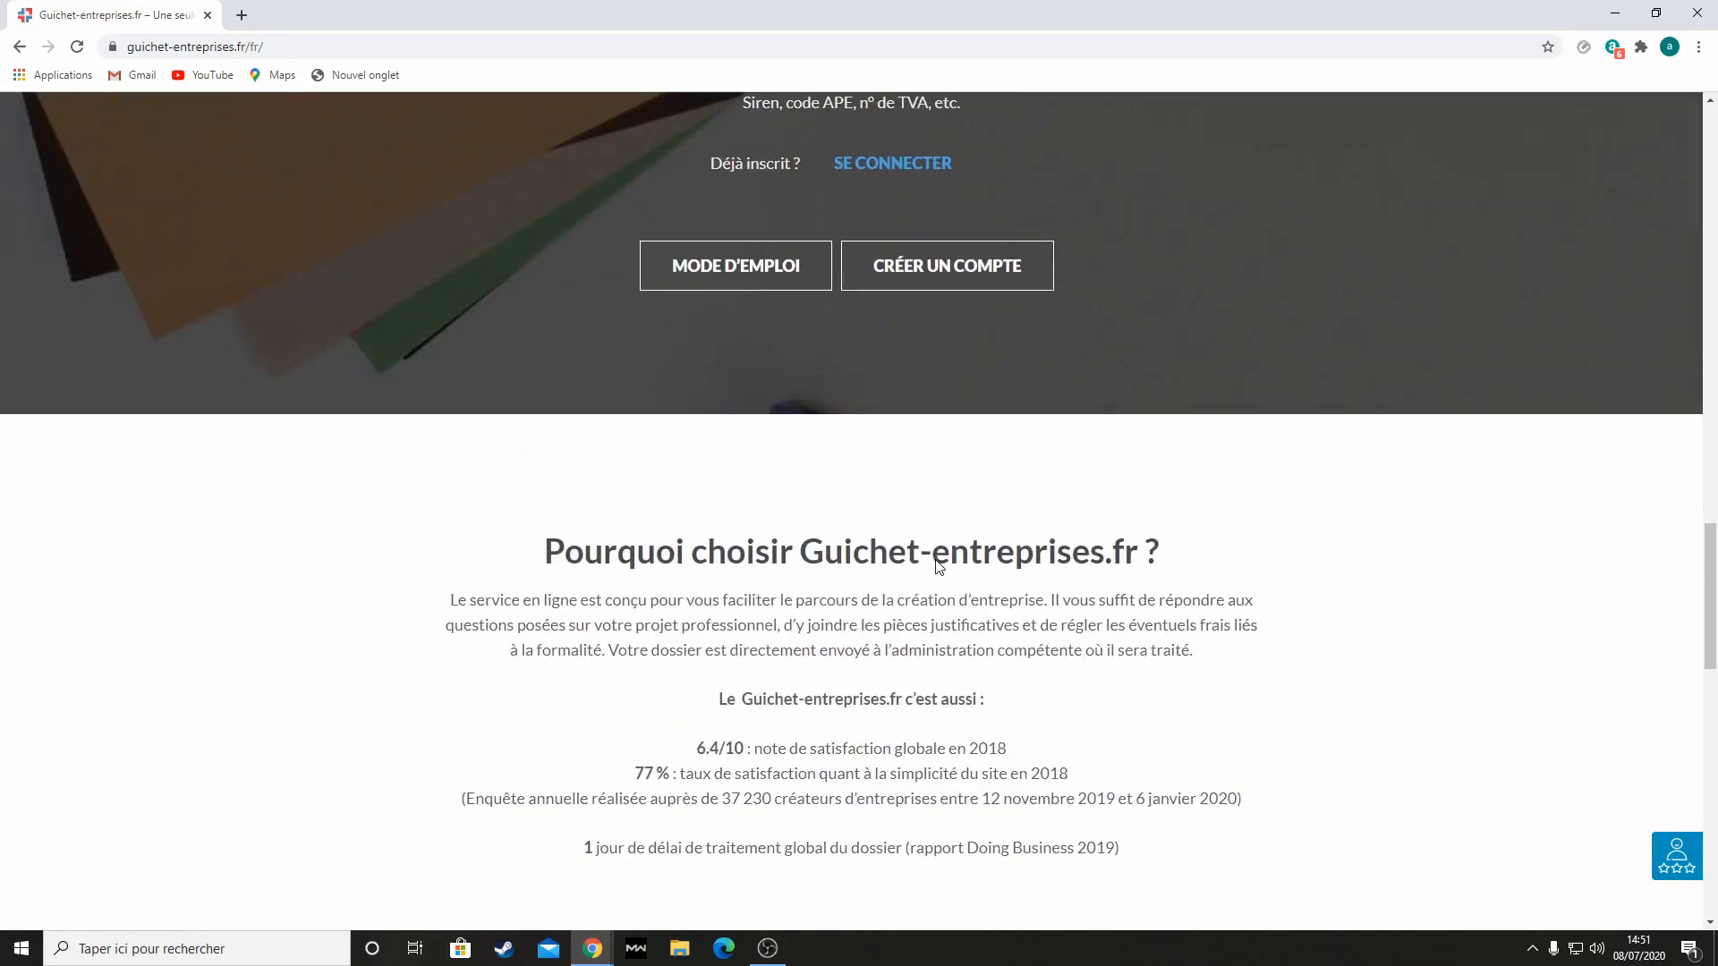
scroll(936, 567, up, 3)
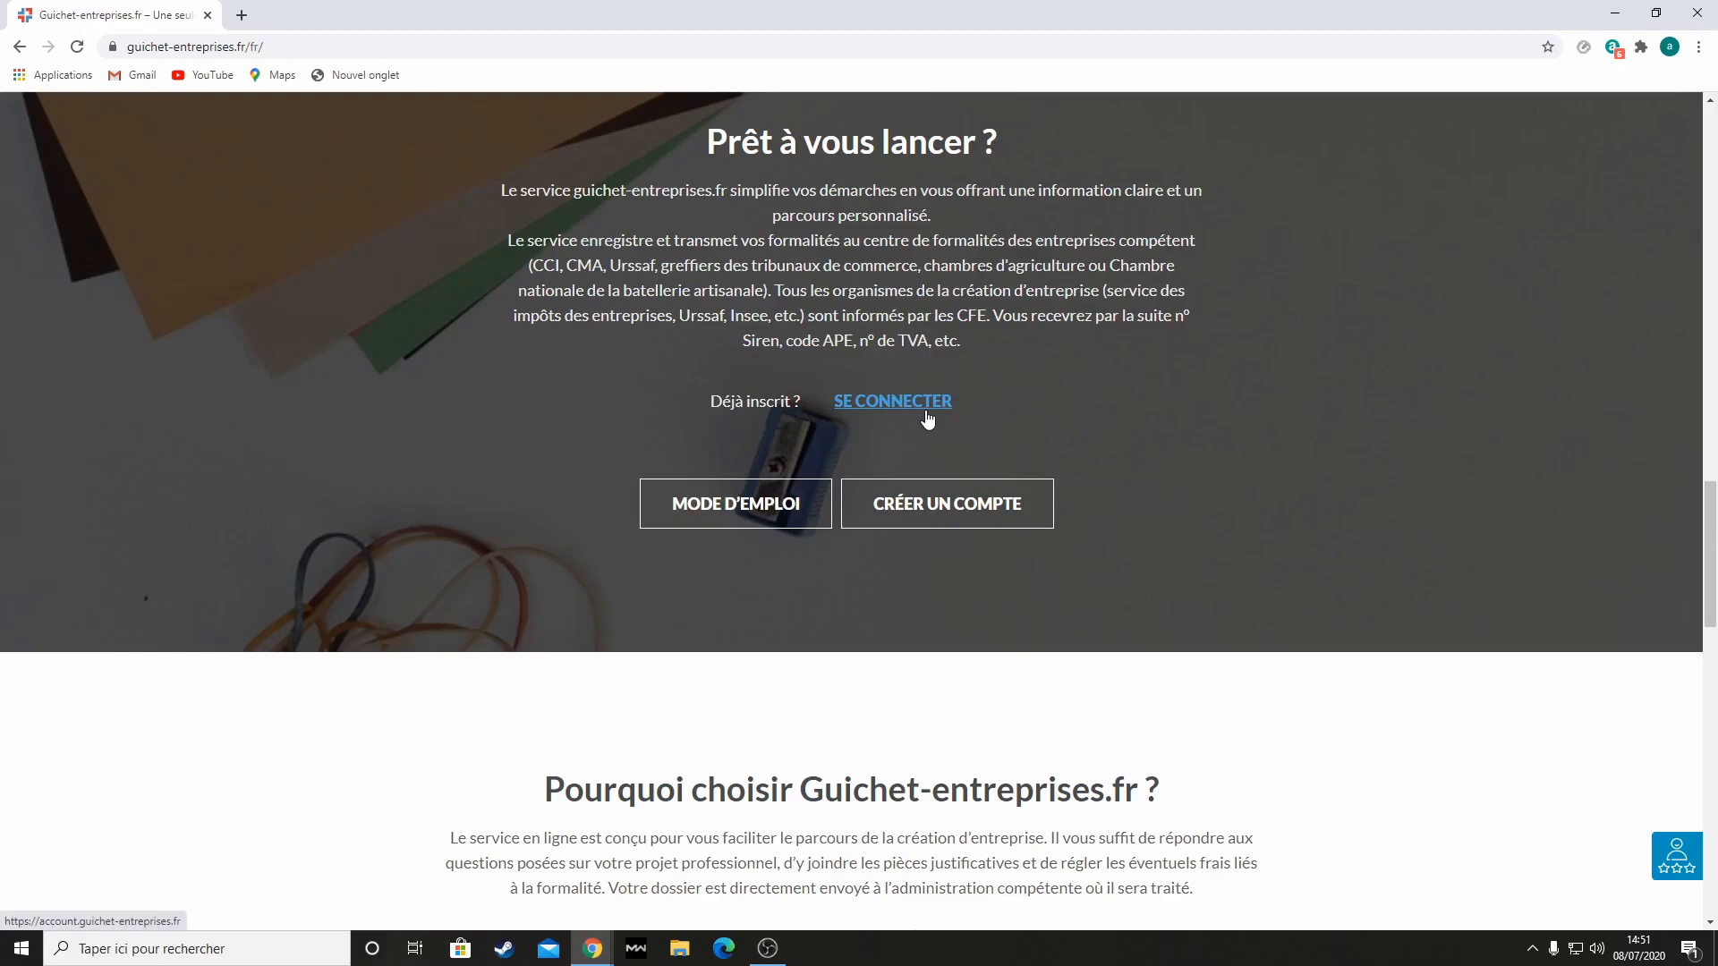
click(927, 420)
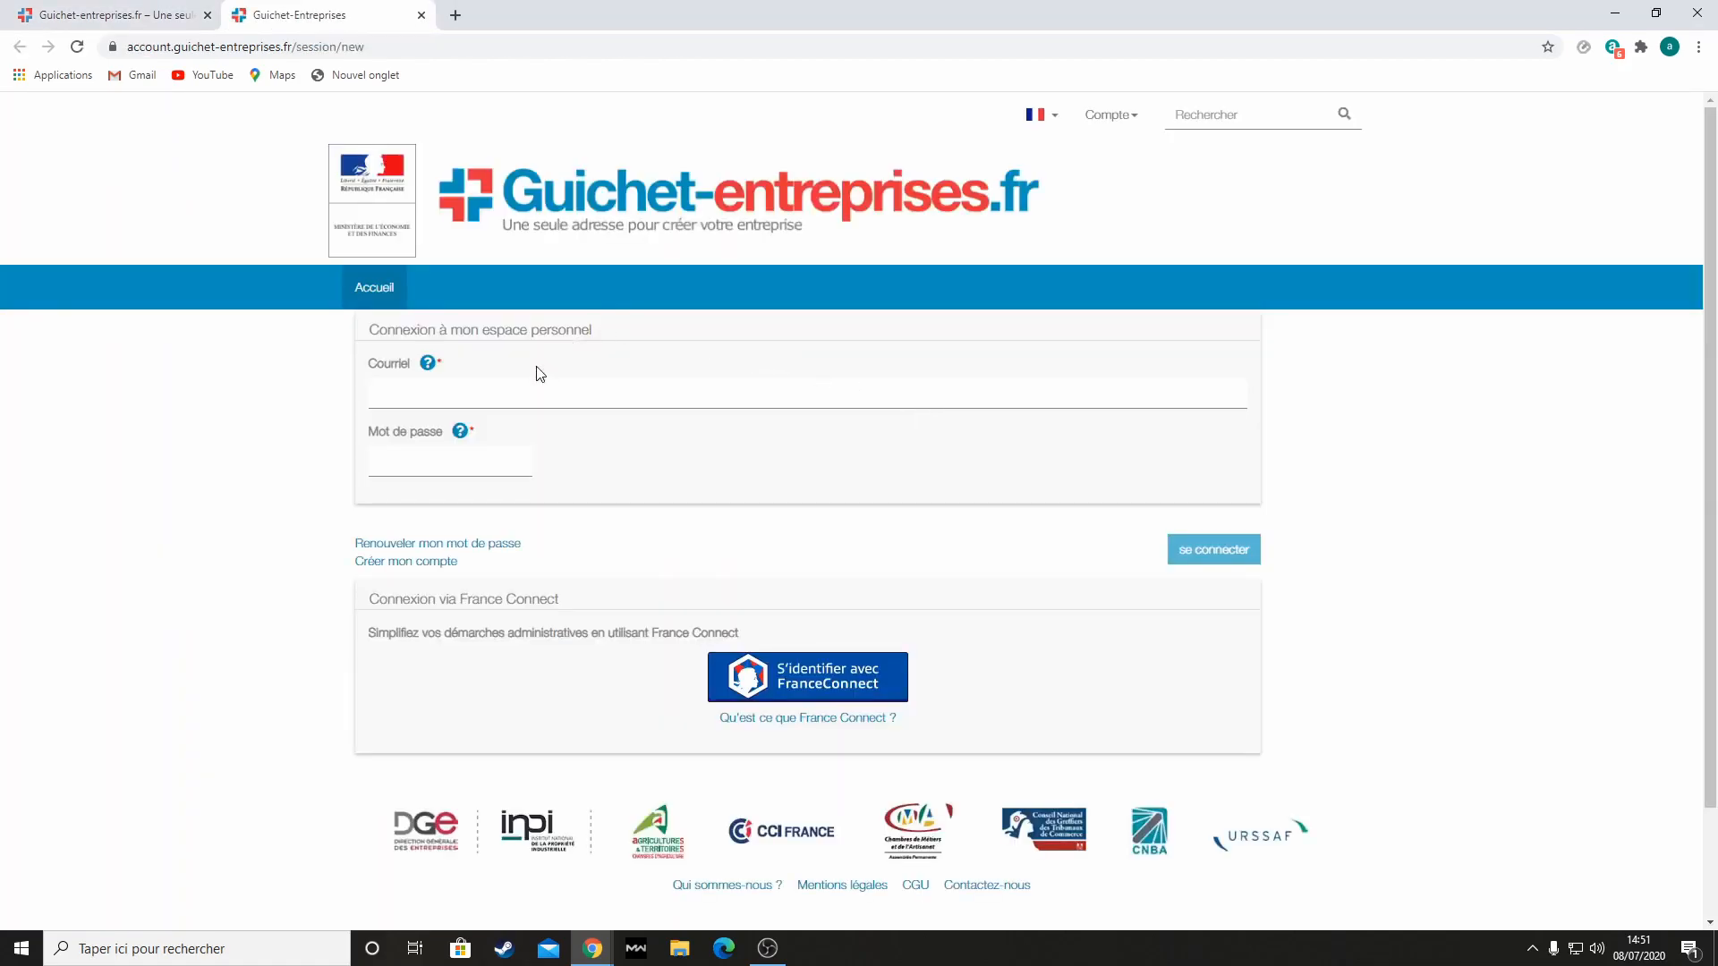
click(528, 385)
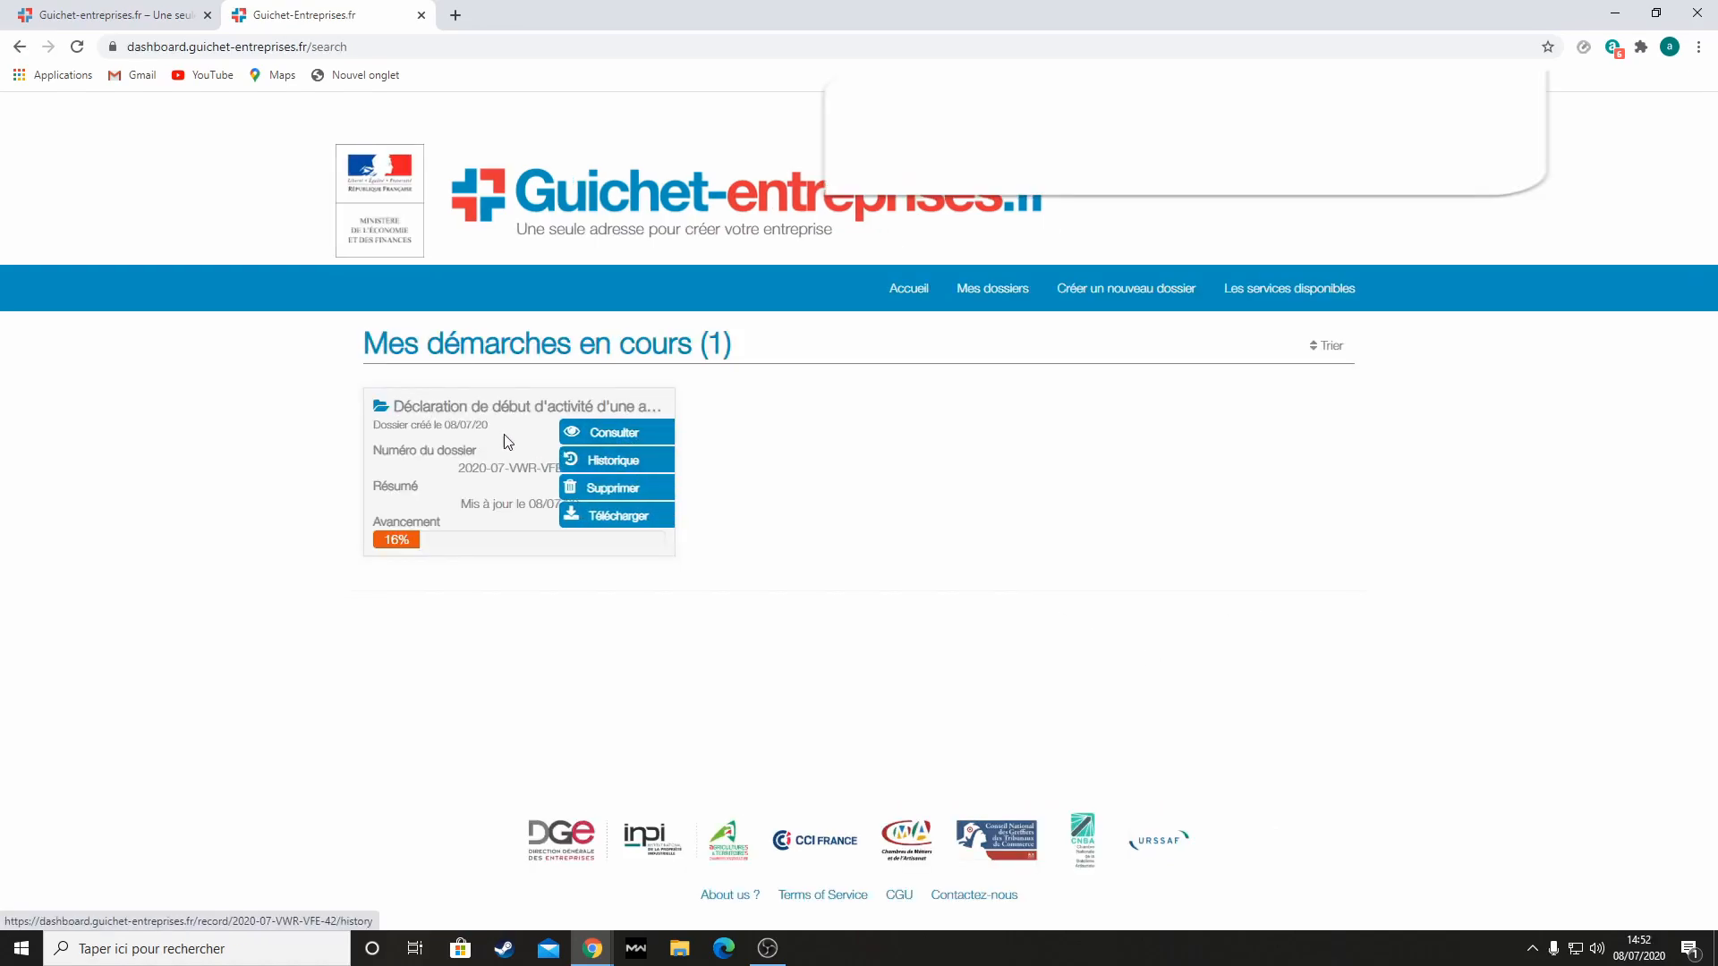
Delete the existing declaration from the ongoing procedures and start a new dossier
click(634, 489)
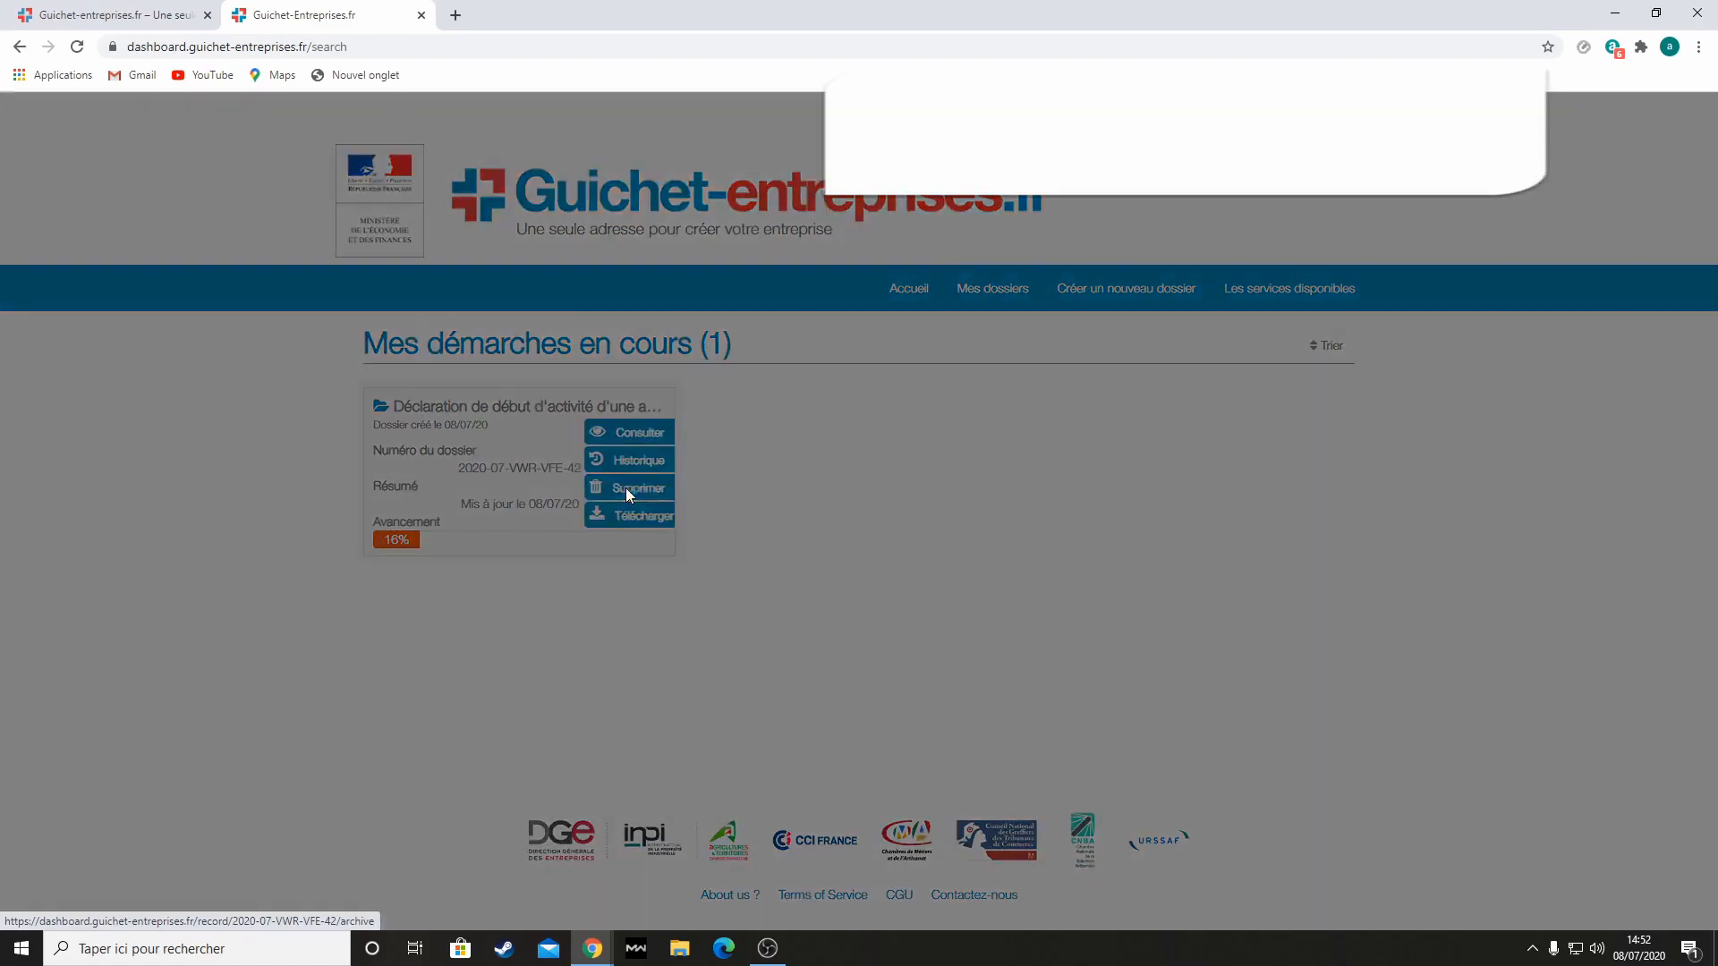
click(1095, 311)
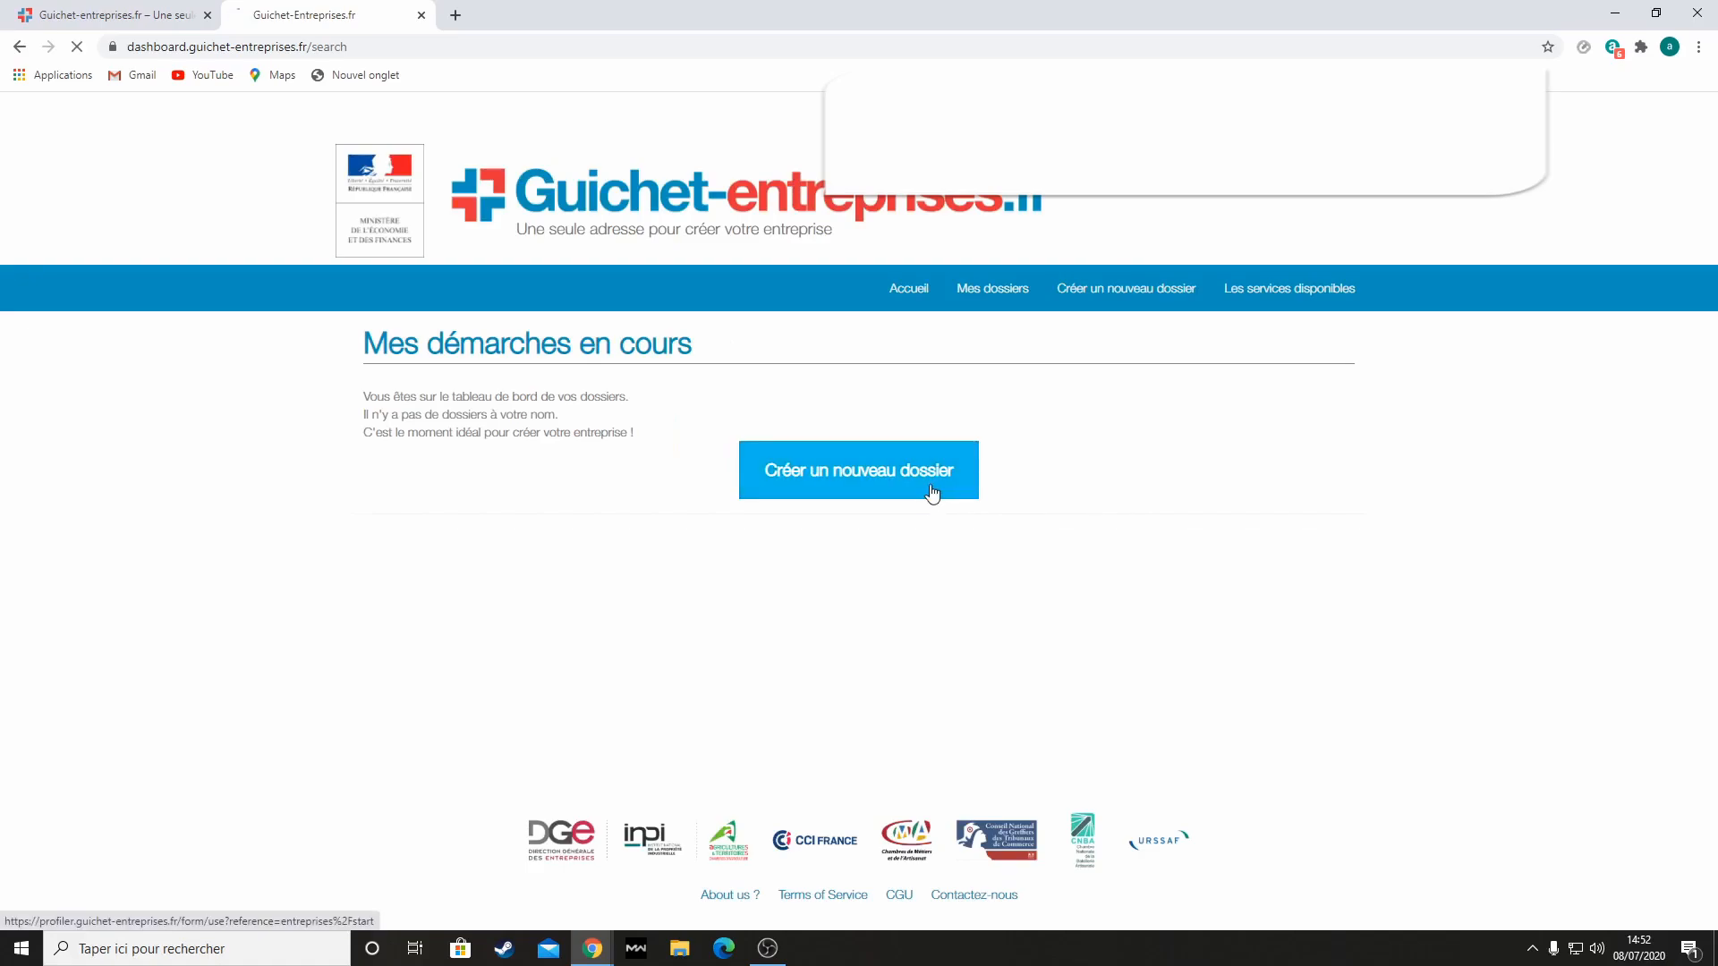
click(930, 491)
Choose to create a business as the procedure, with "entreprise individuelle" as its legal form
scroll(775, 778, down, 5)
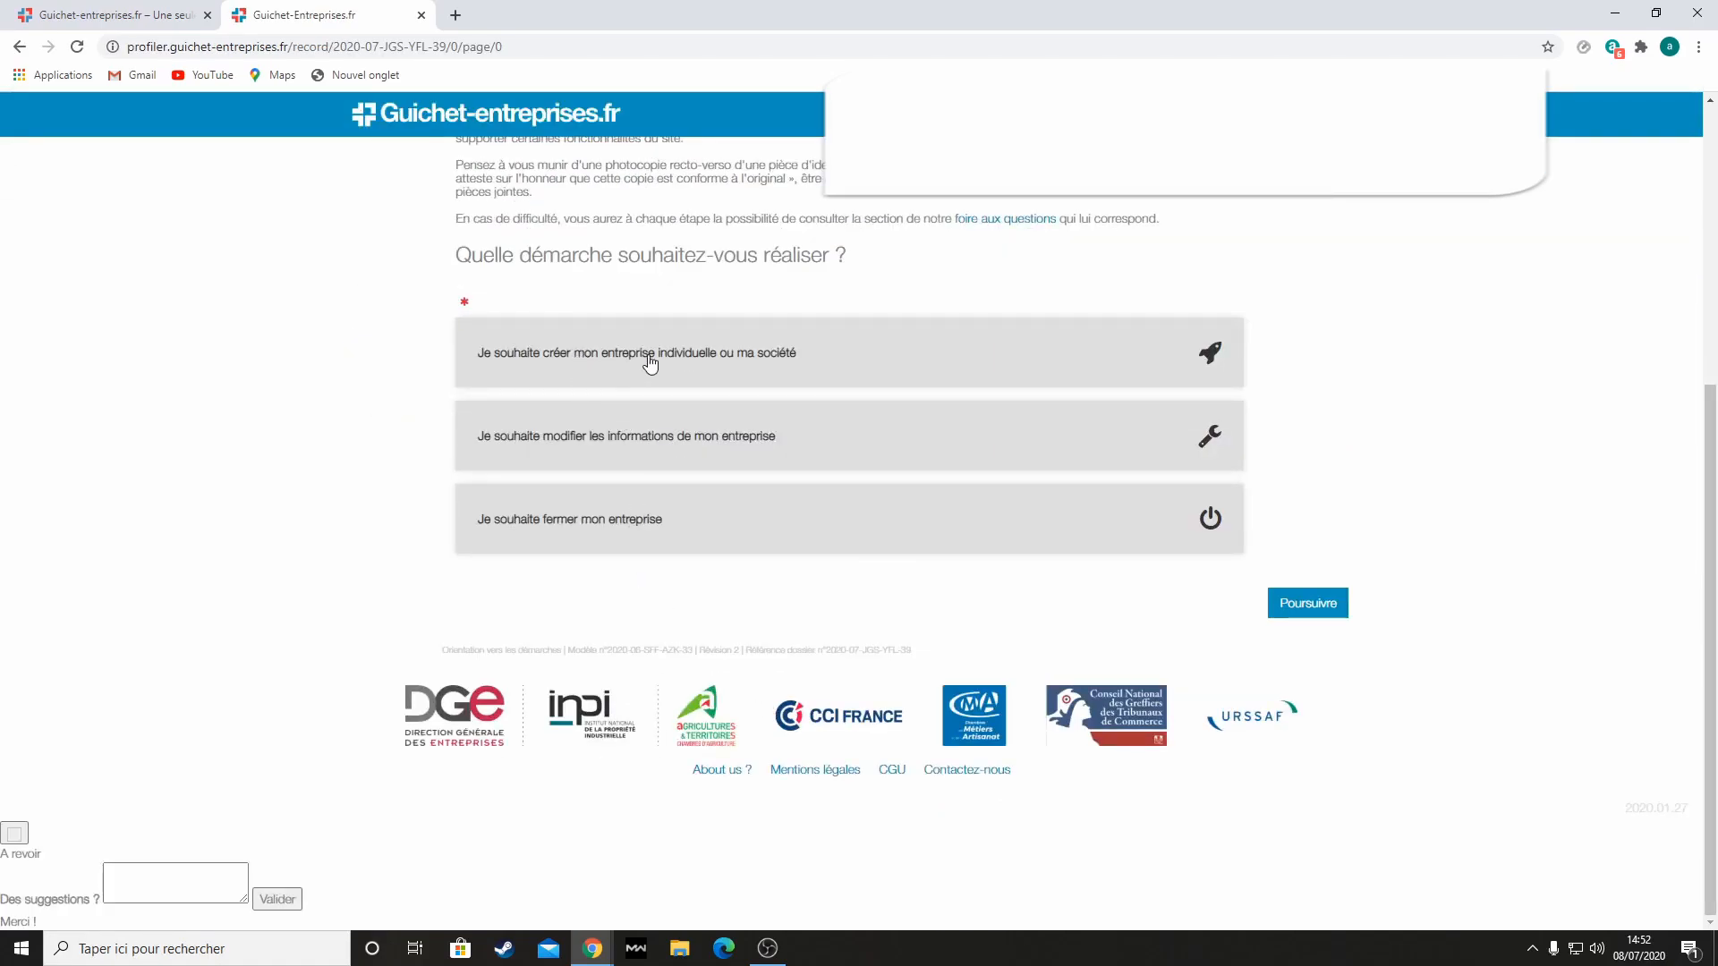
click(828, 381)
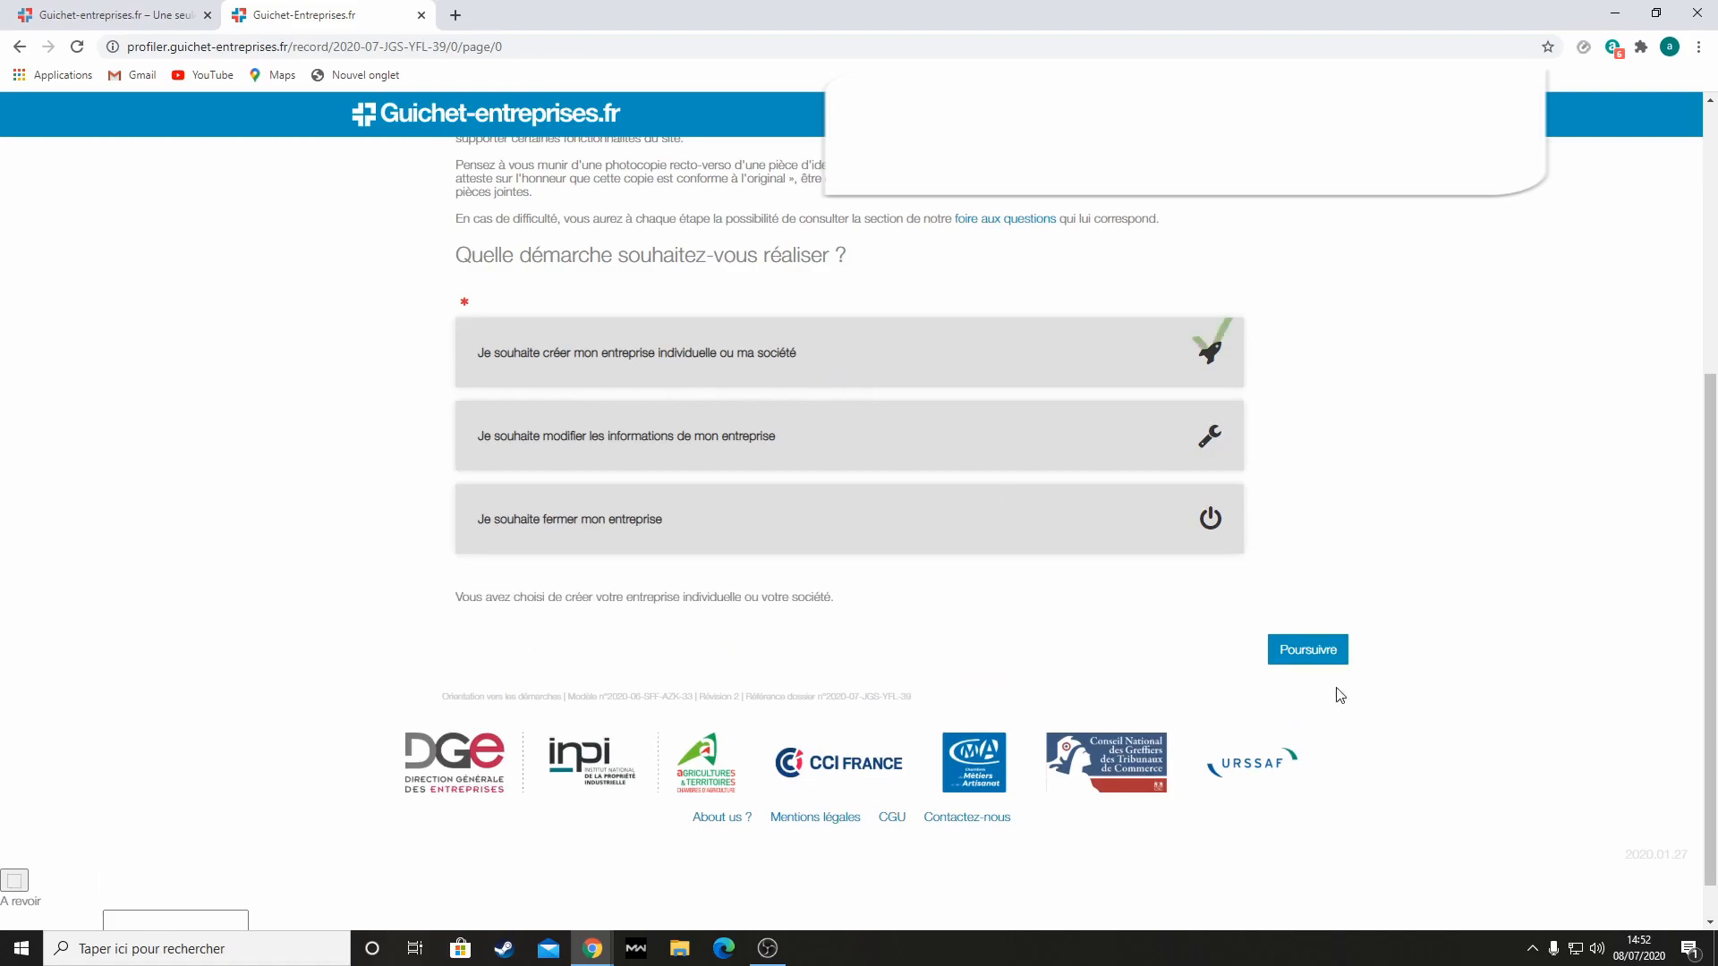
click(1311, 655)
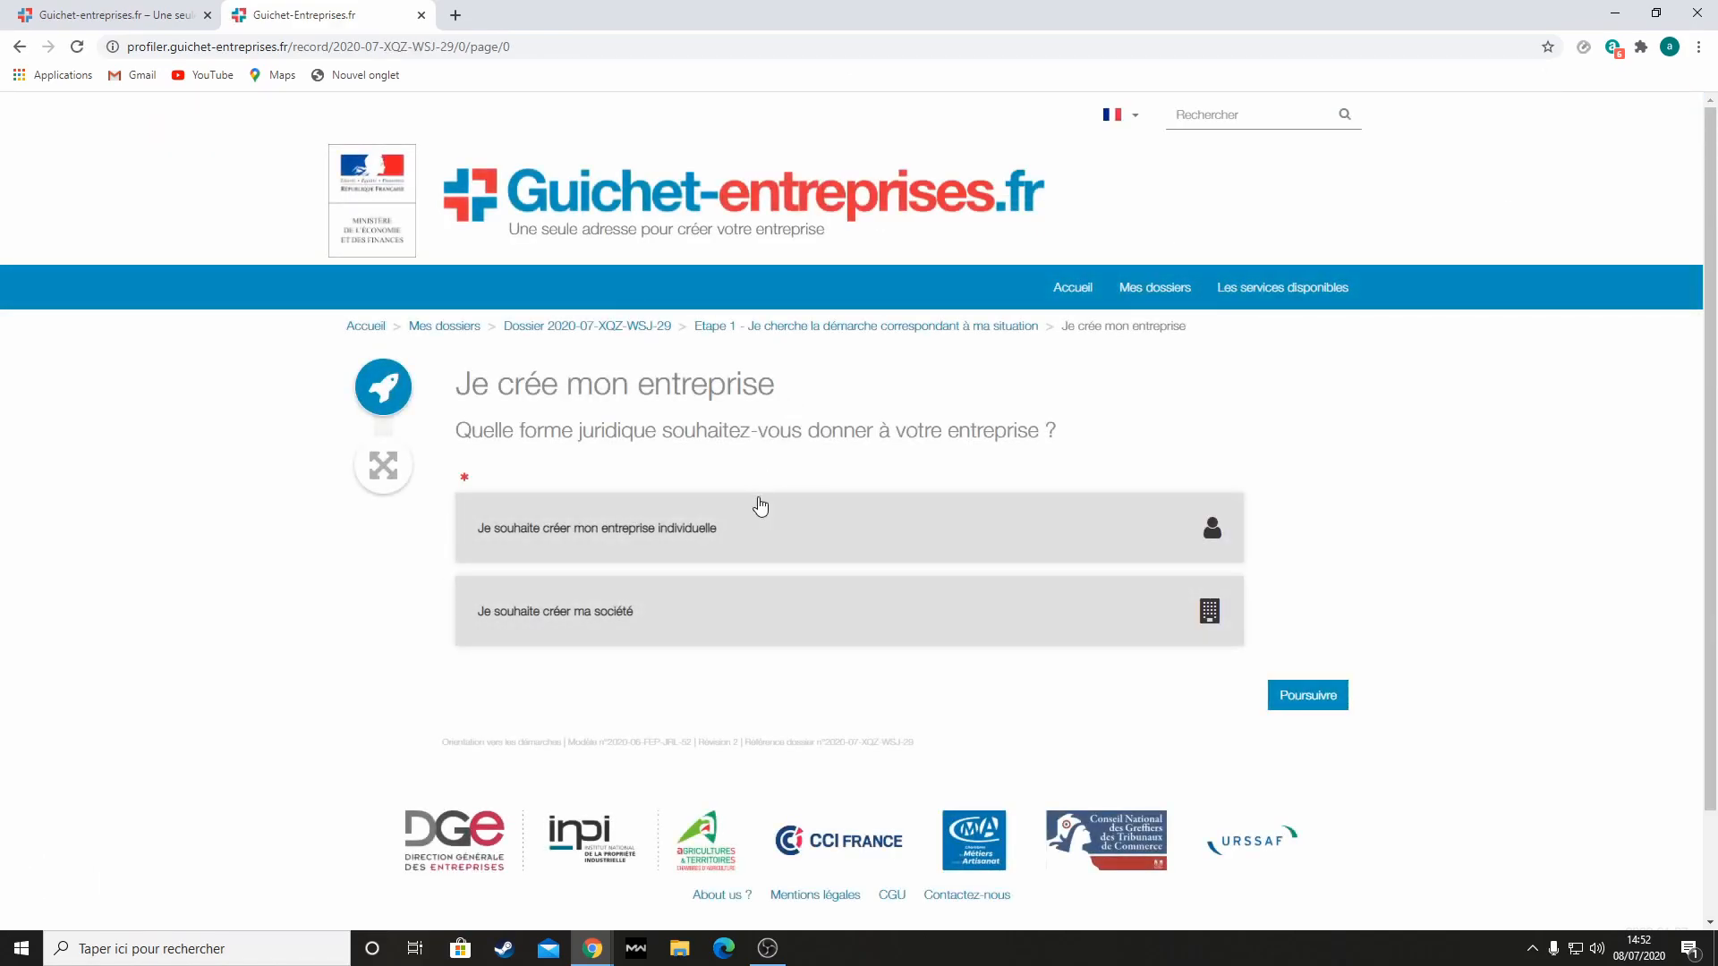
click(762, 523)
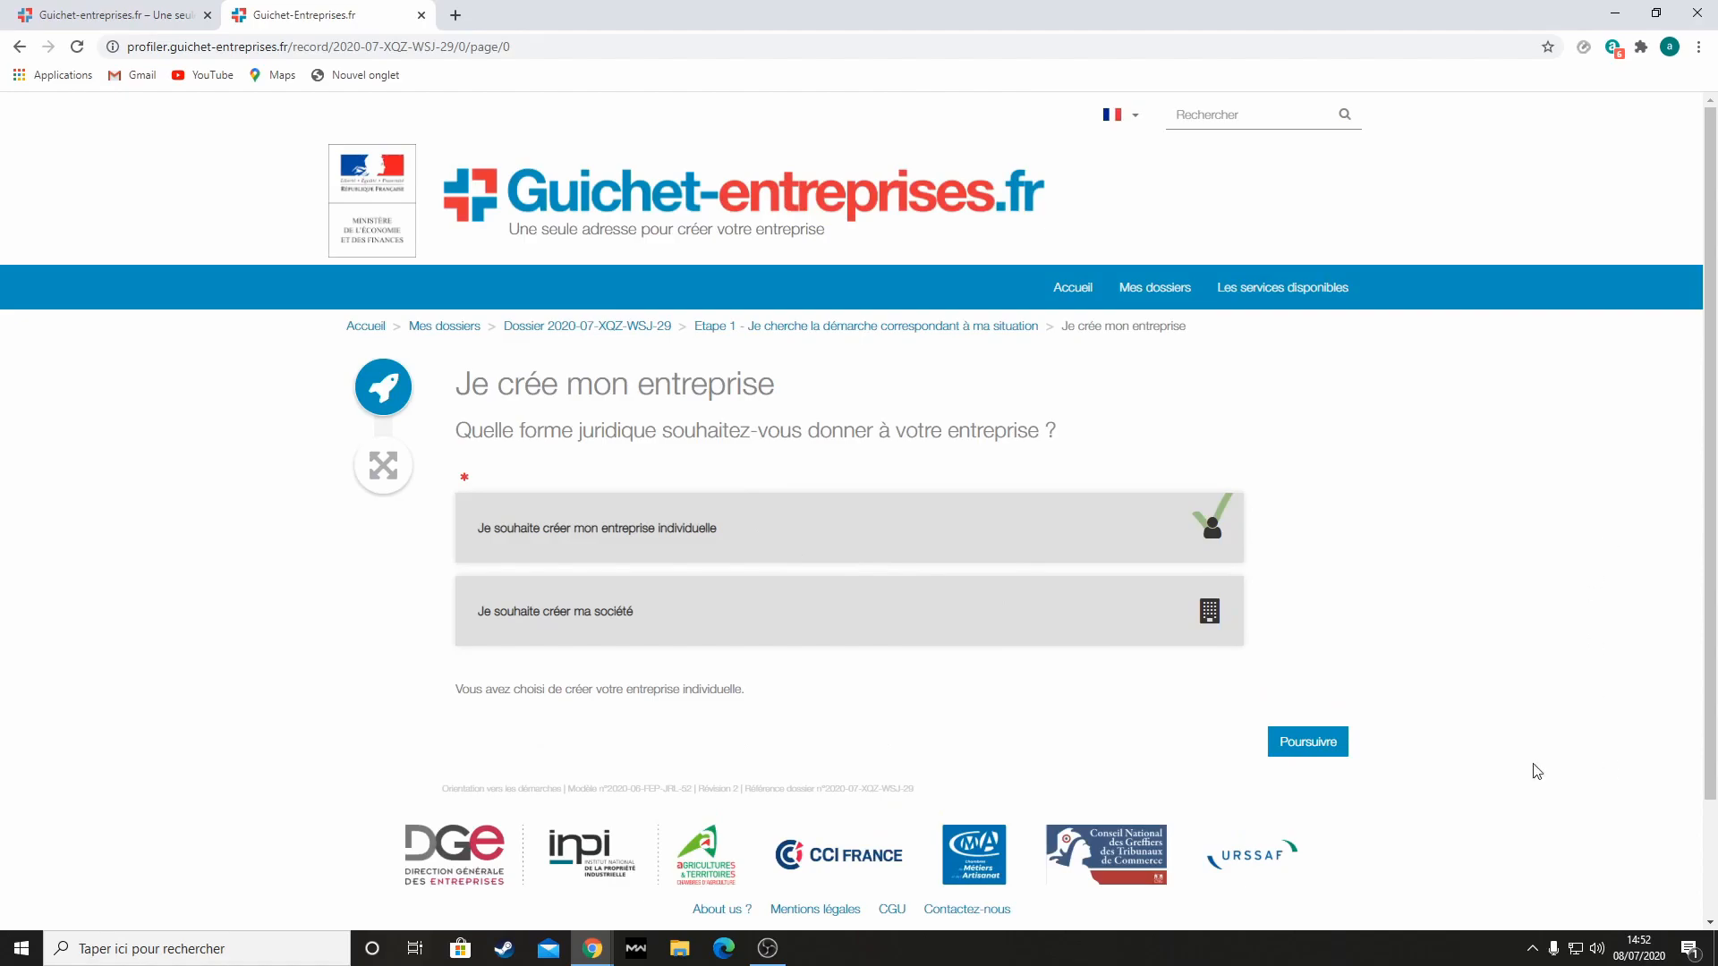
click(1312, 742)
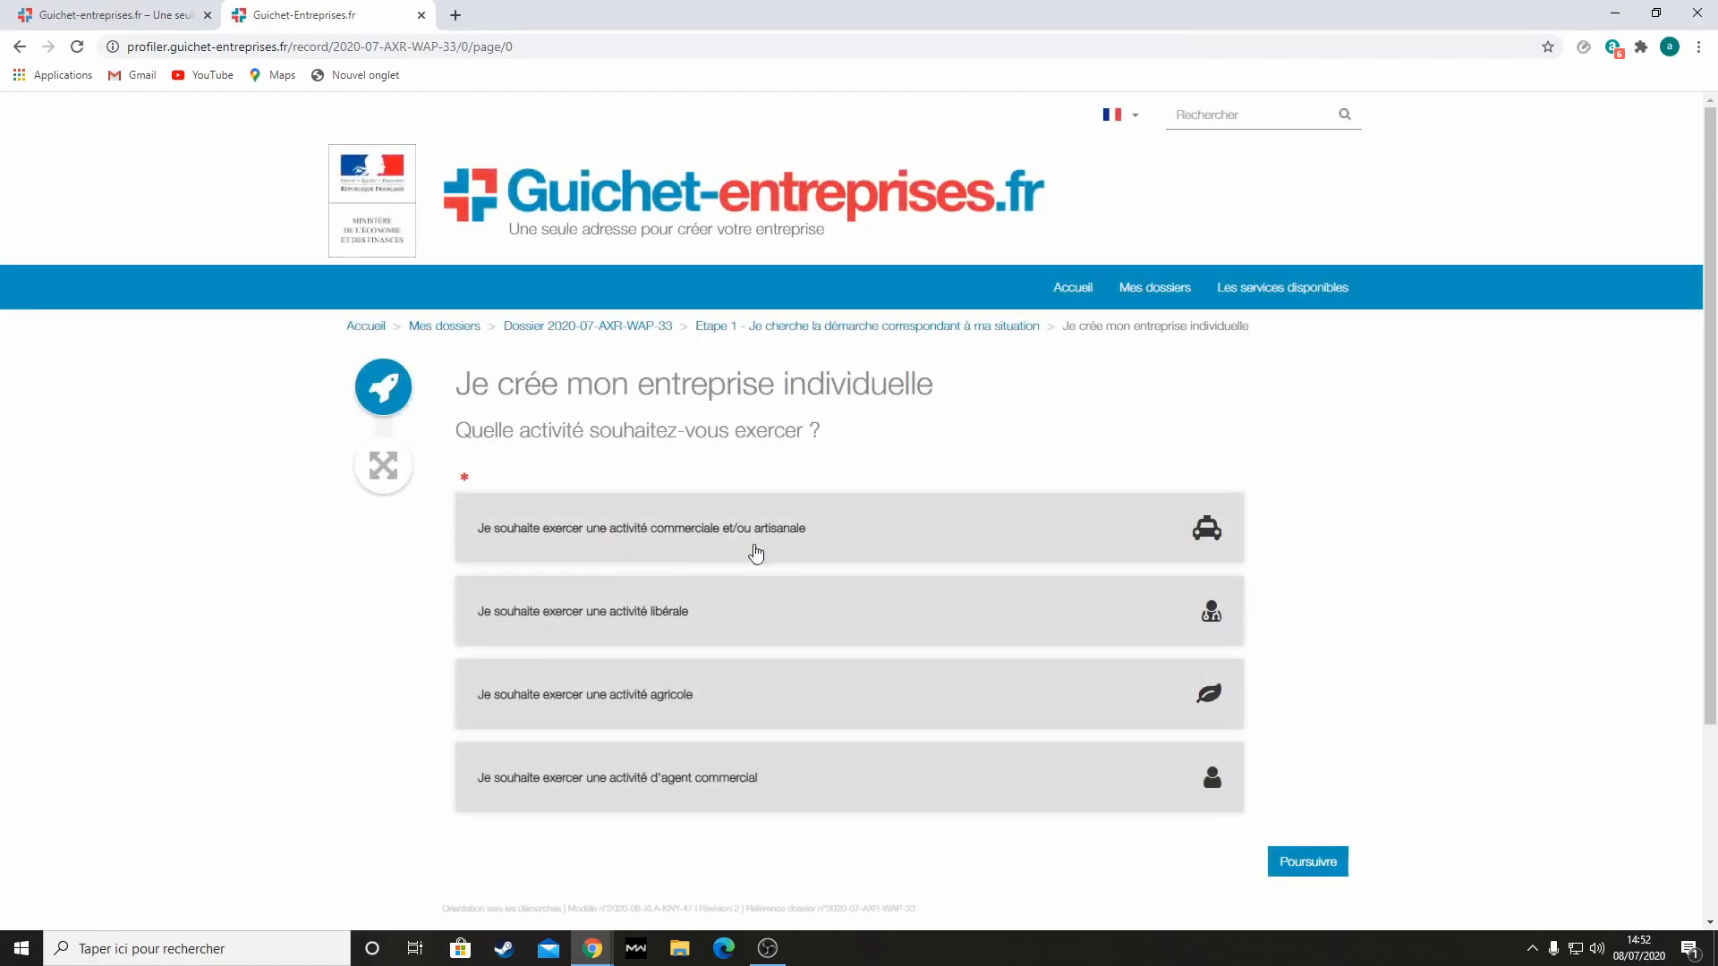
Choose "activité commerciale et/ou artisanale" as the activity and answer Oui to the micro-entrepreneur regime
click(853, 561)
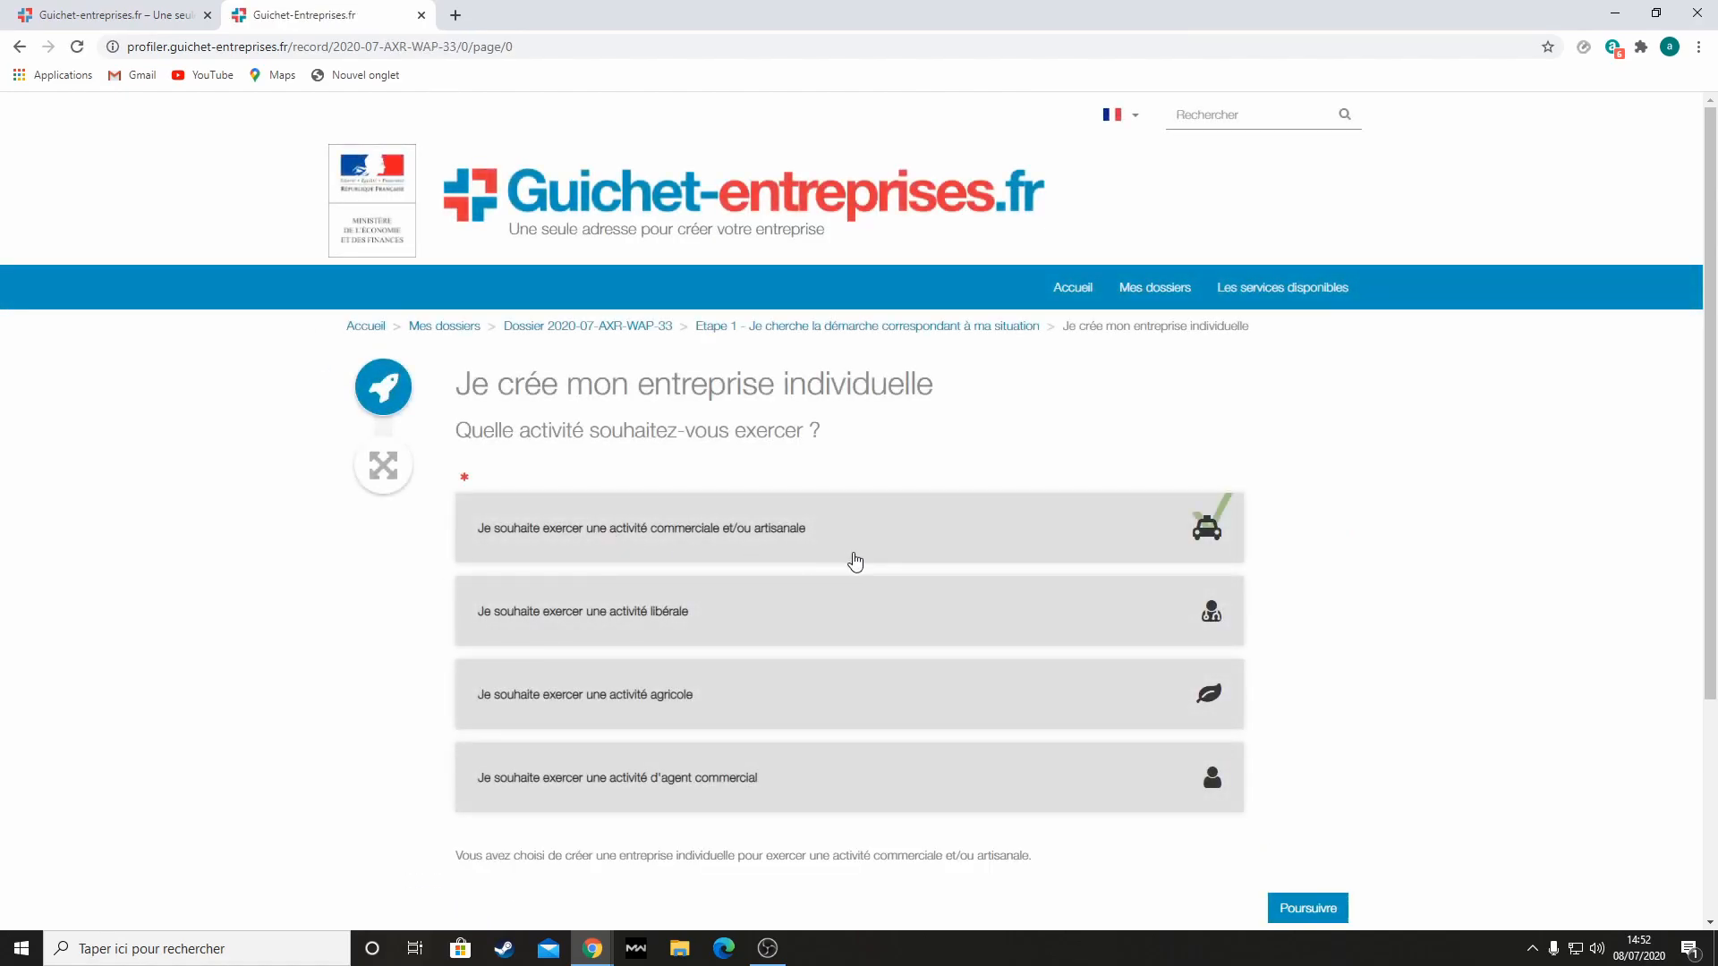
scroll(1190, 805, down, 2)
scroll(1190, 806, down, 1)
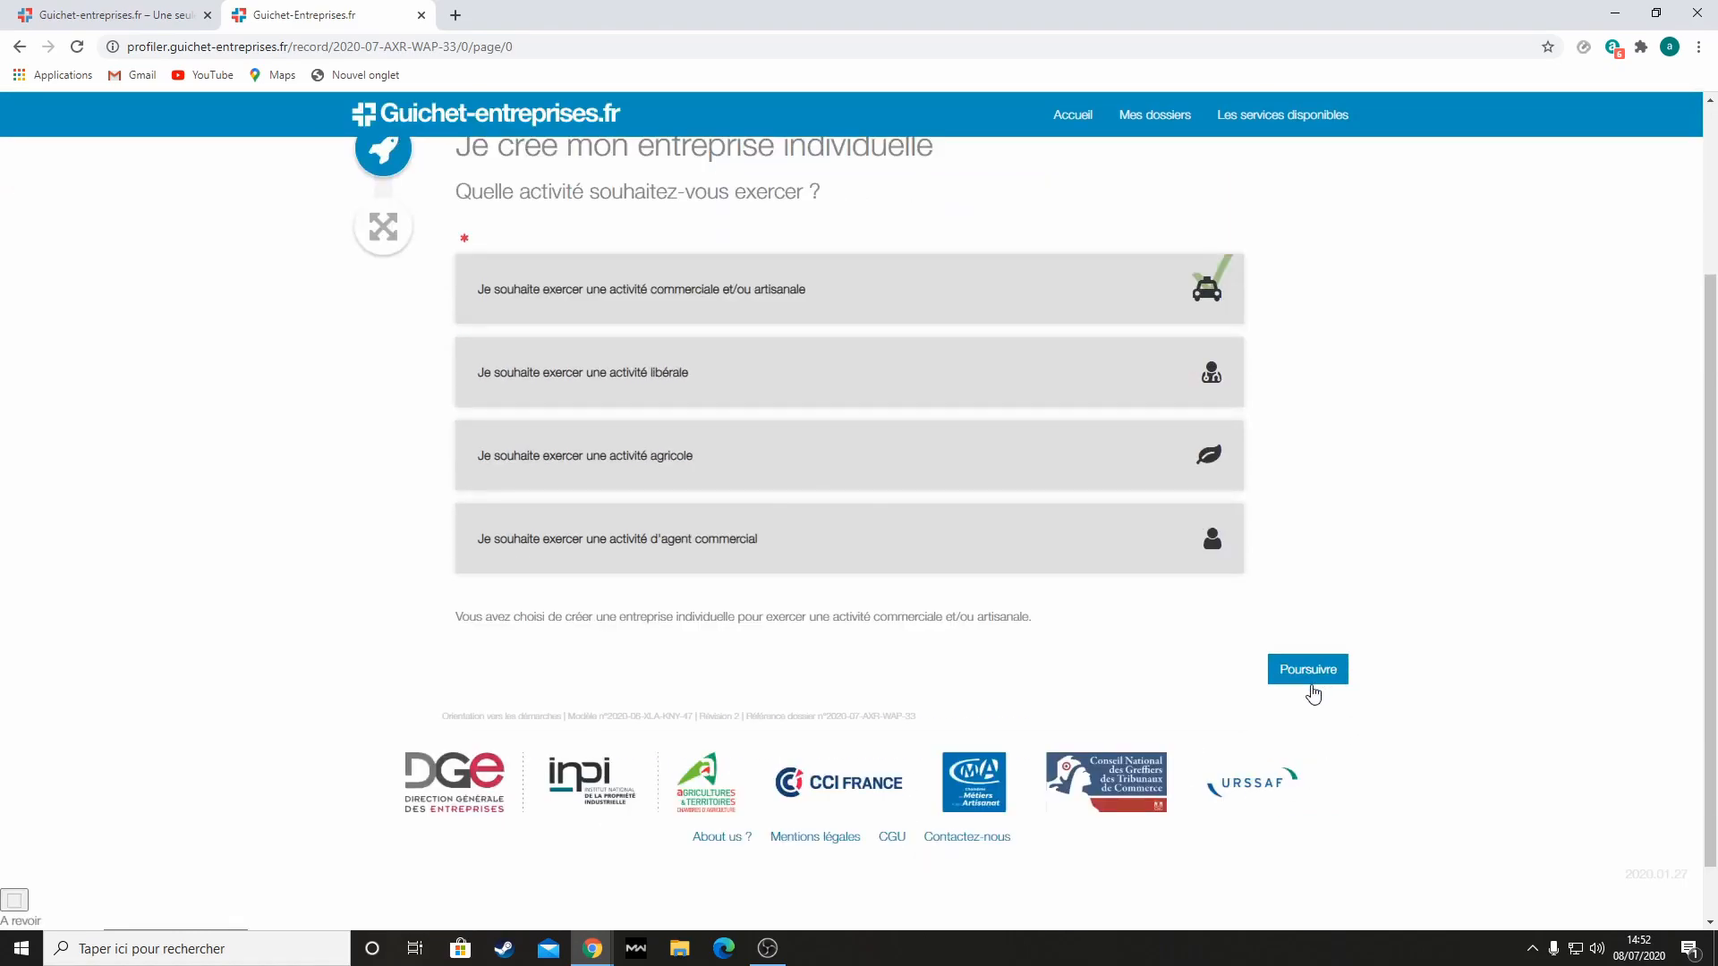
click(1309, 680)
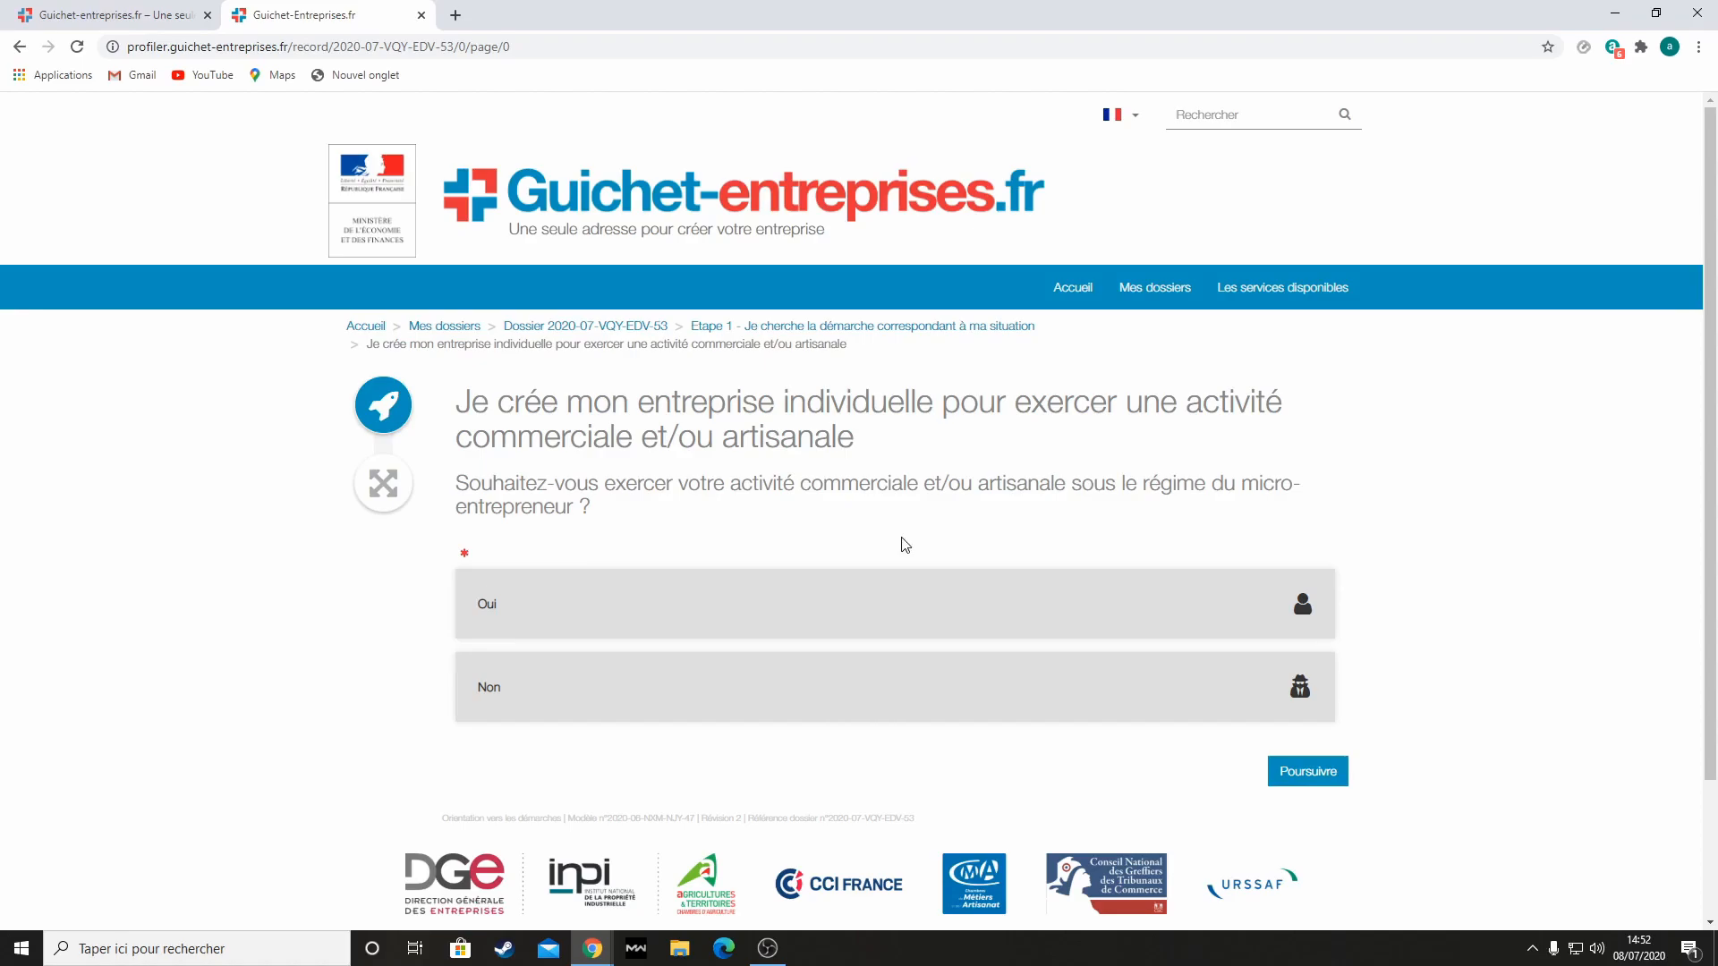
click(1181, 625)
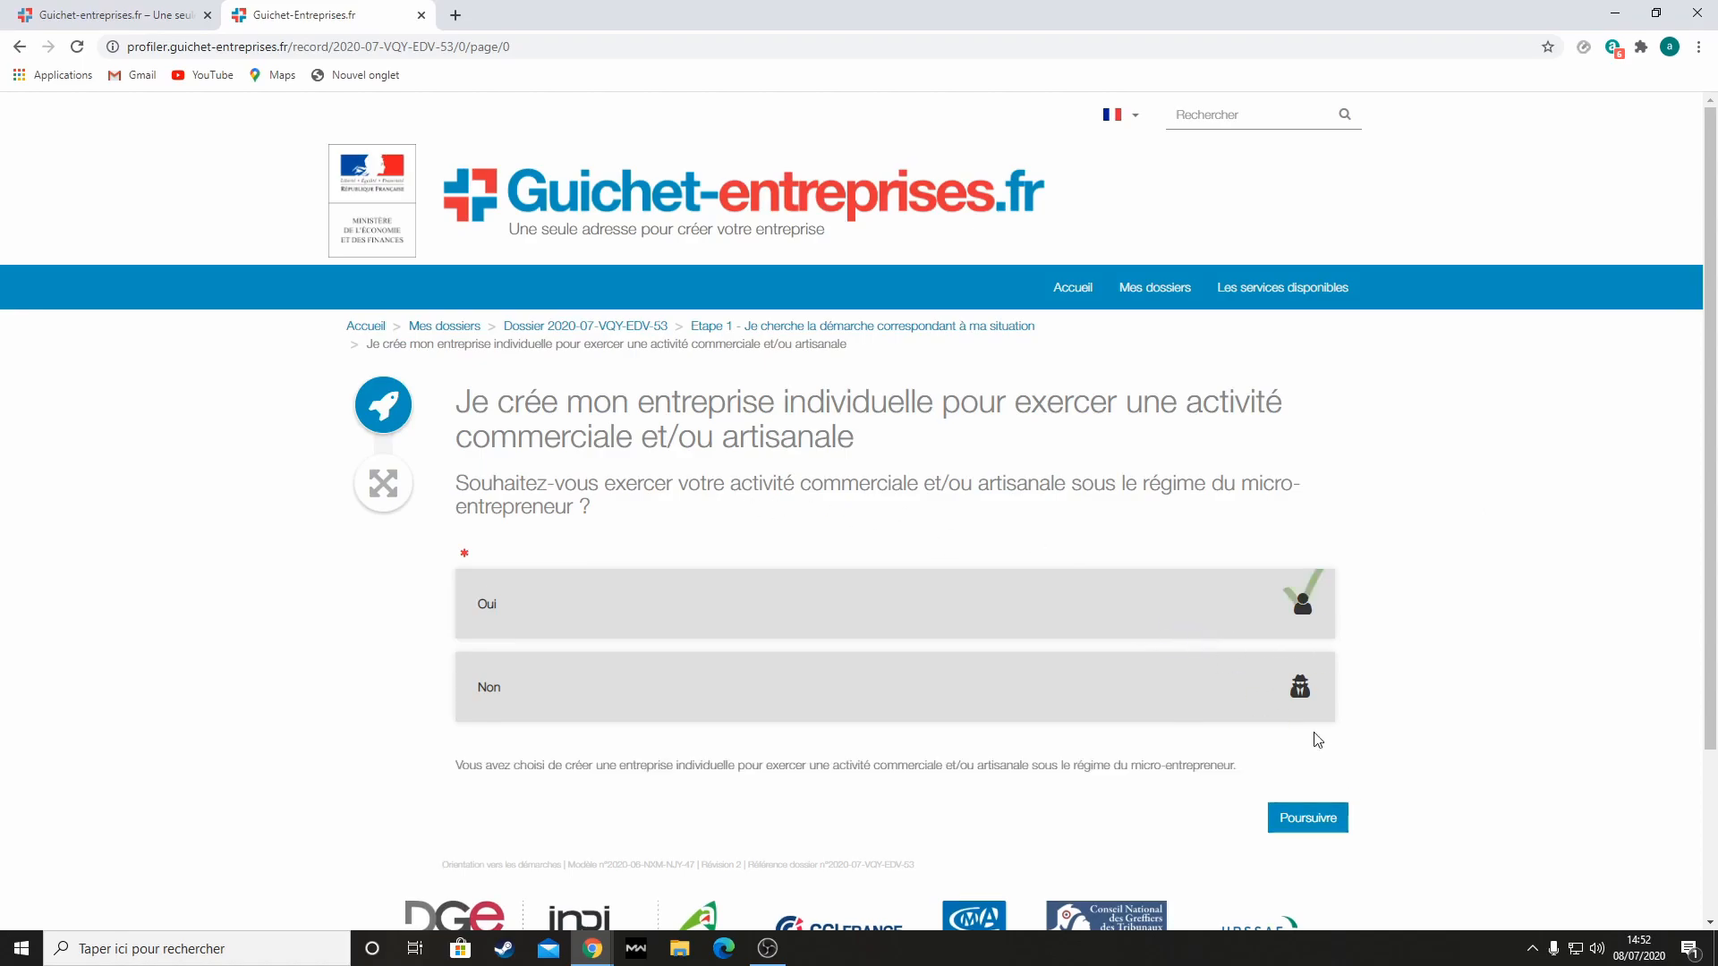
click(1302, 814)
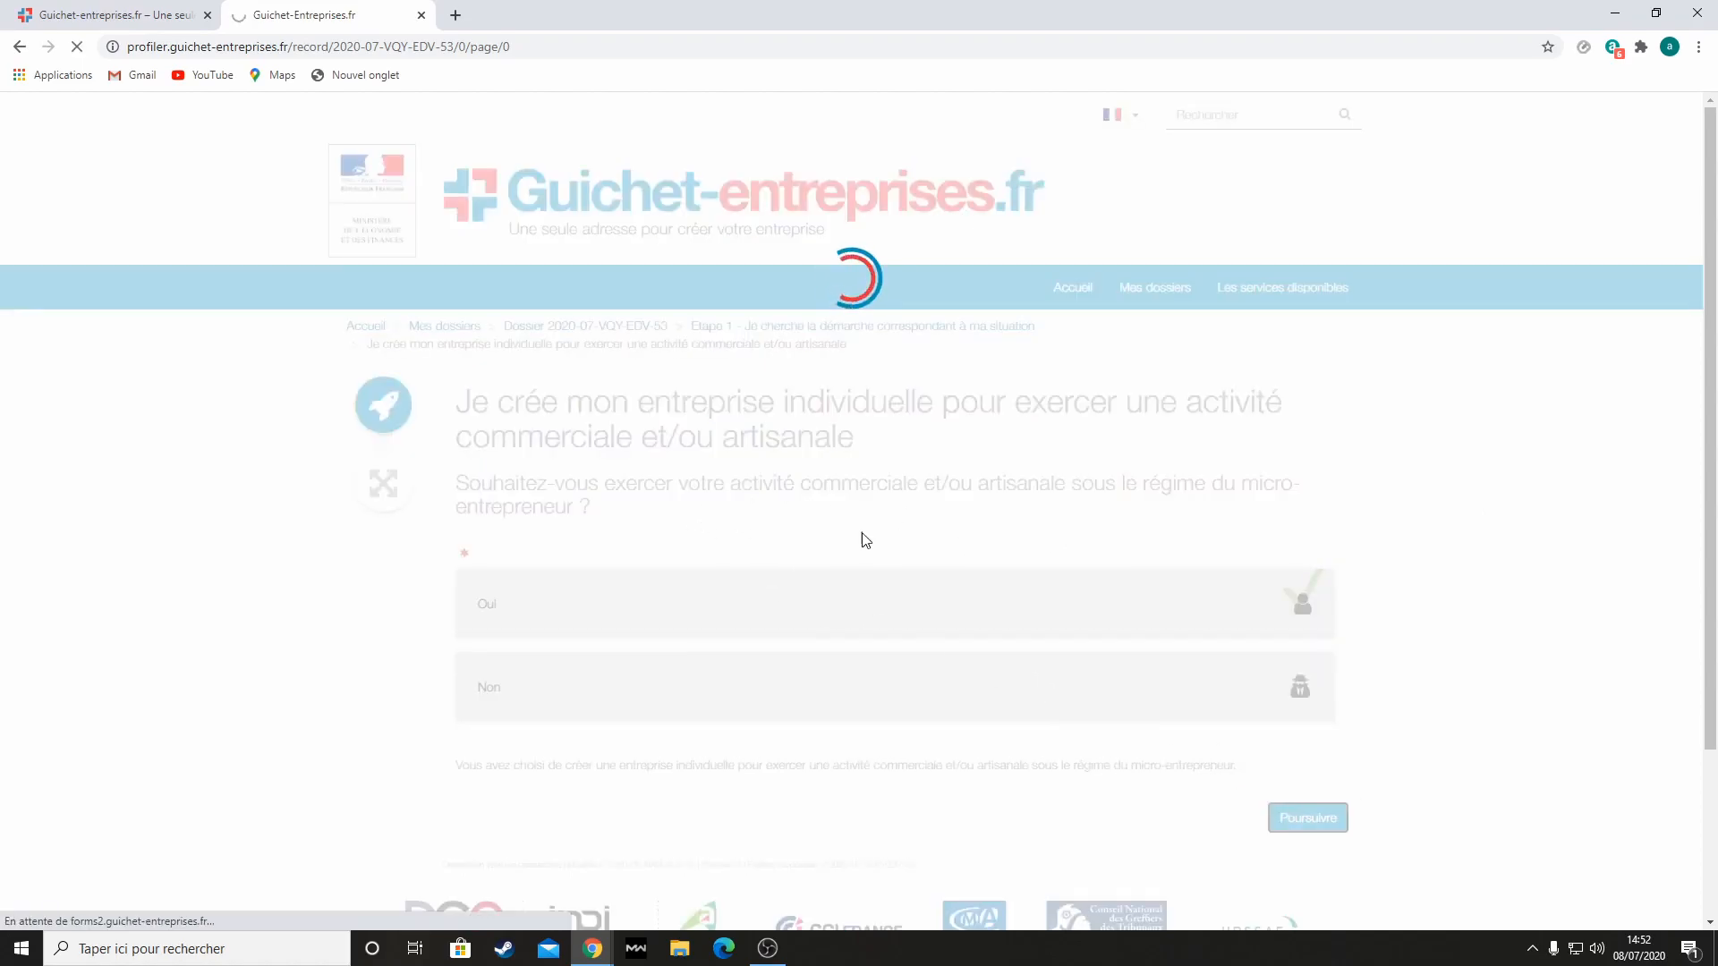
Complete the Identité page with the declarant's personal details and continue to the spouse or partner page
scroll(556, 564, down, 3)
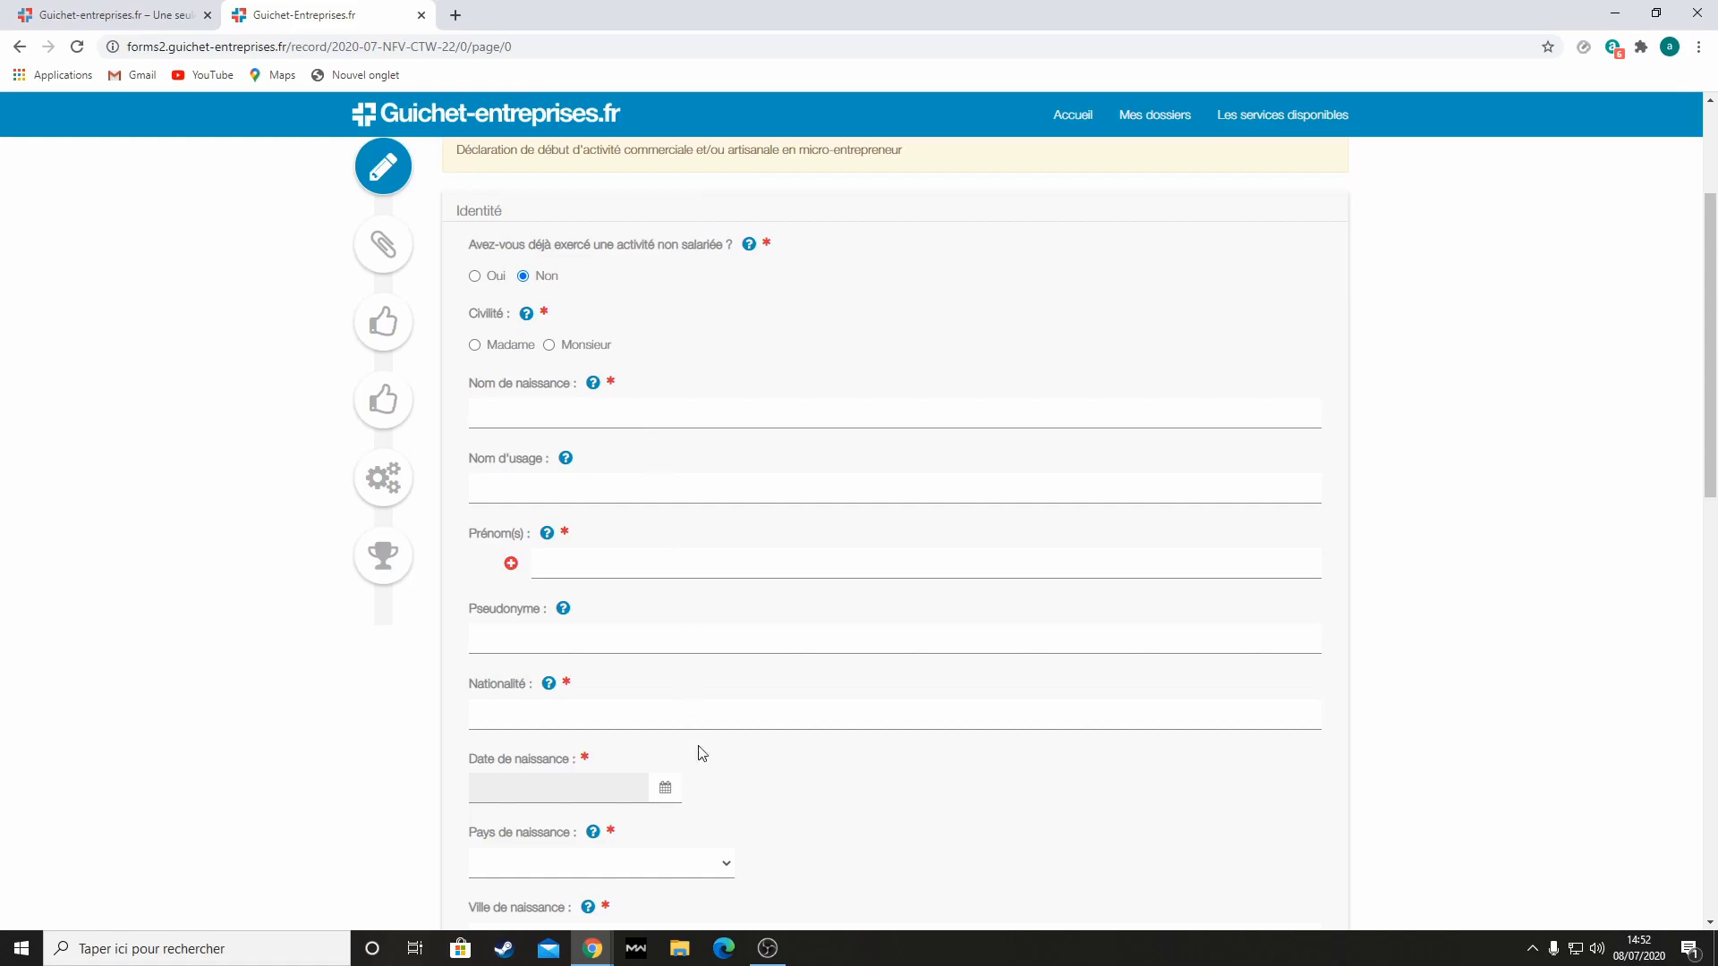
scroll(733, 801, down, 10)
scroll(742, 799, up, 3)
scroll(743, 799, up, 8)
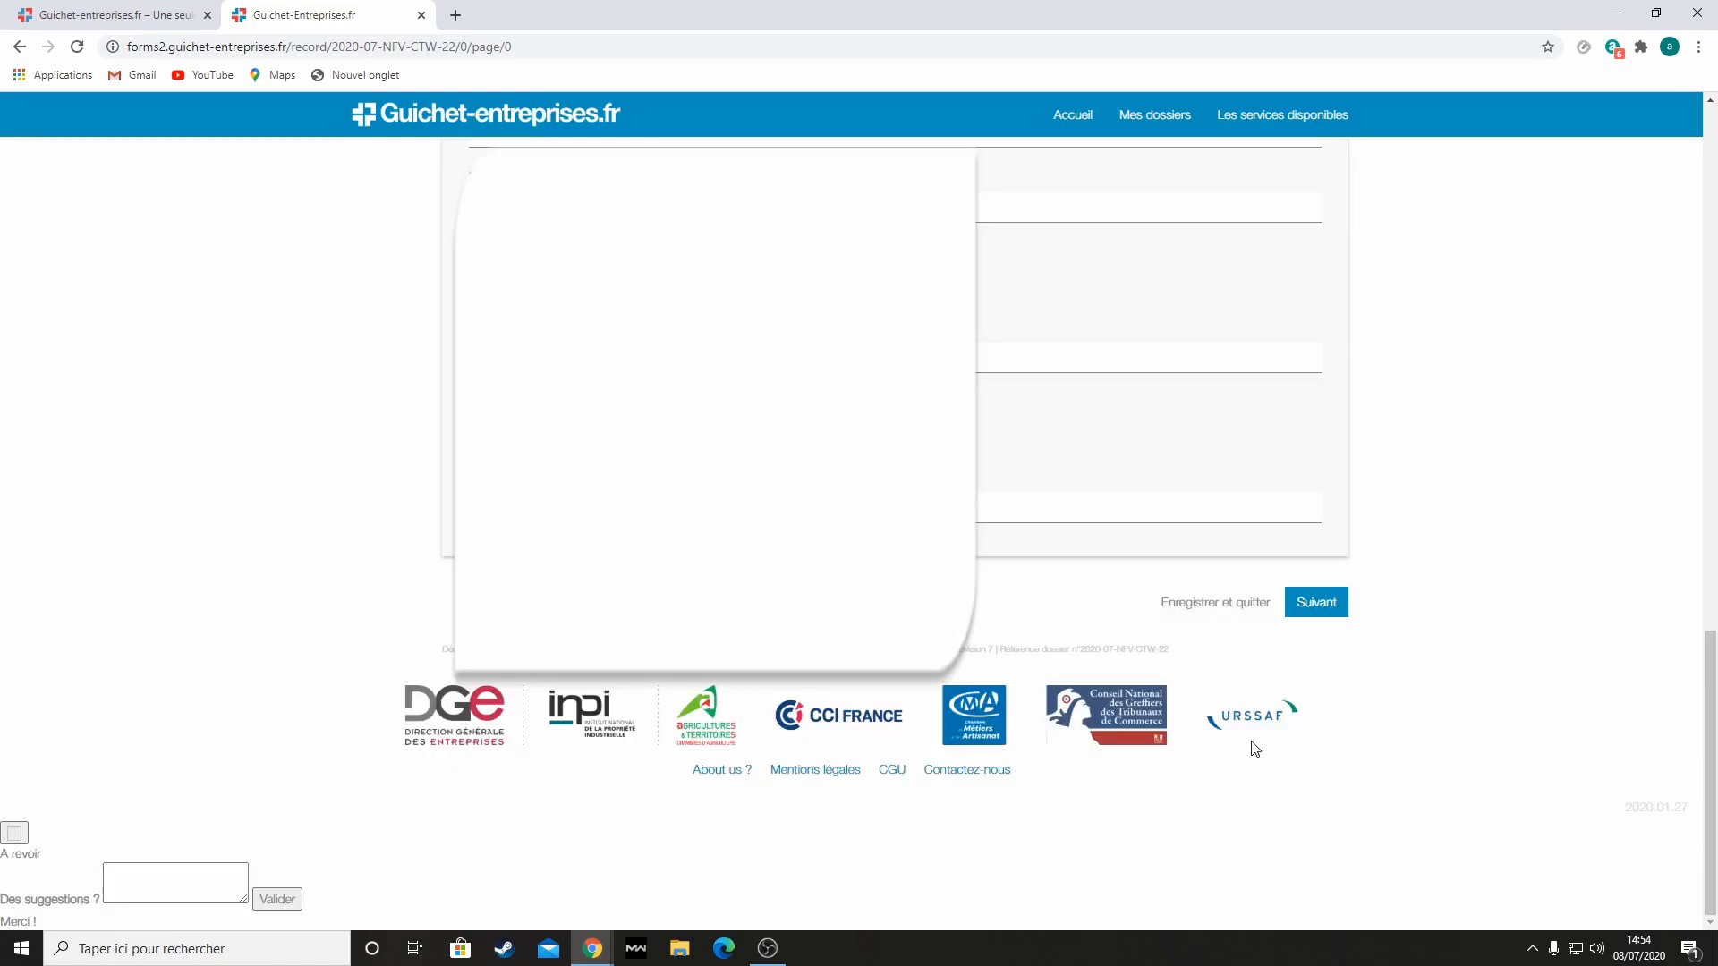
click(1334, 605)
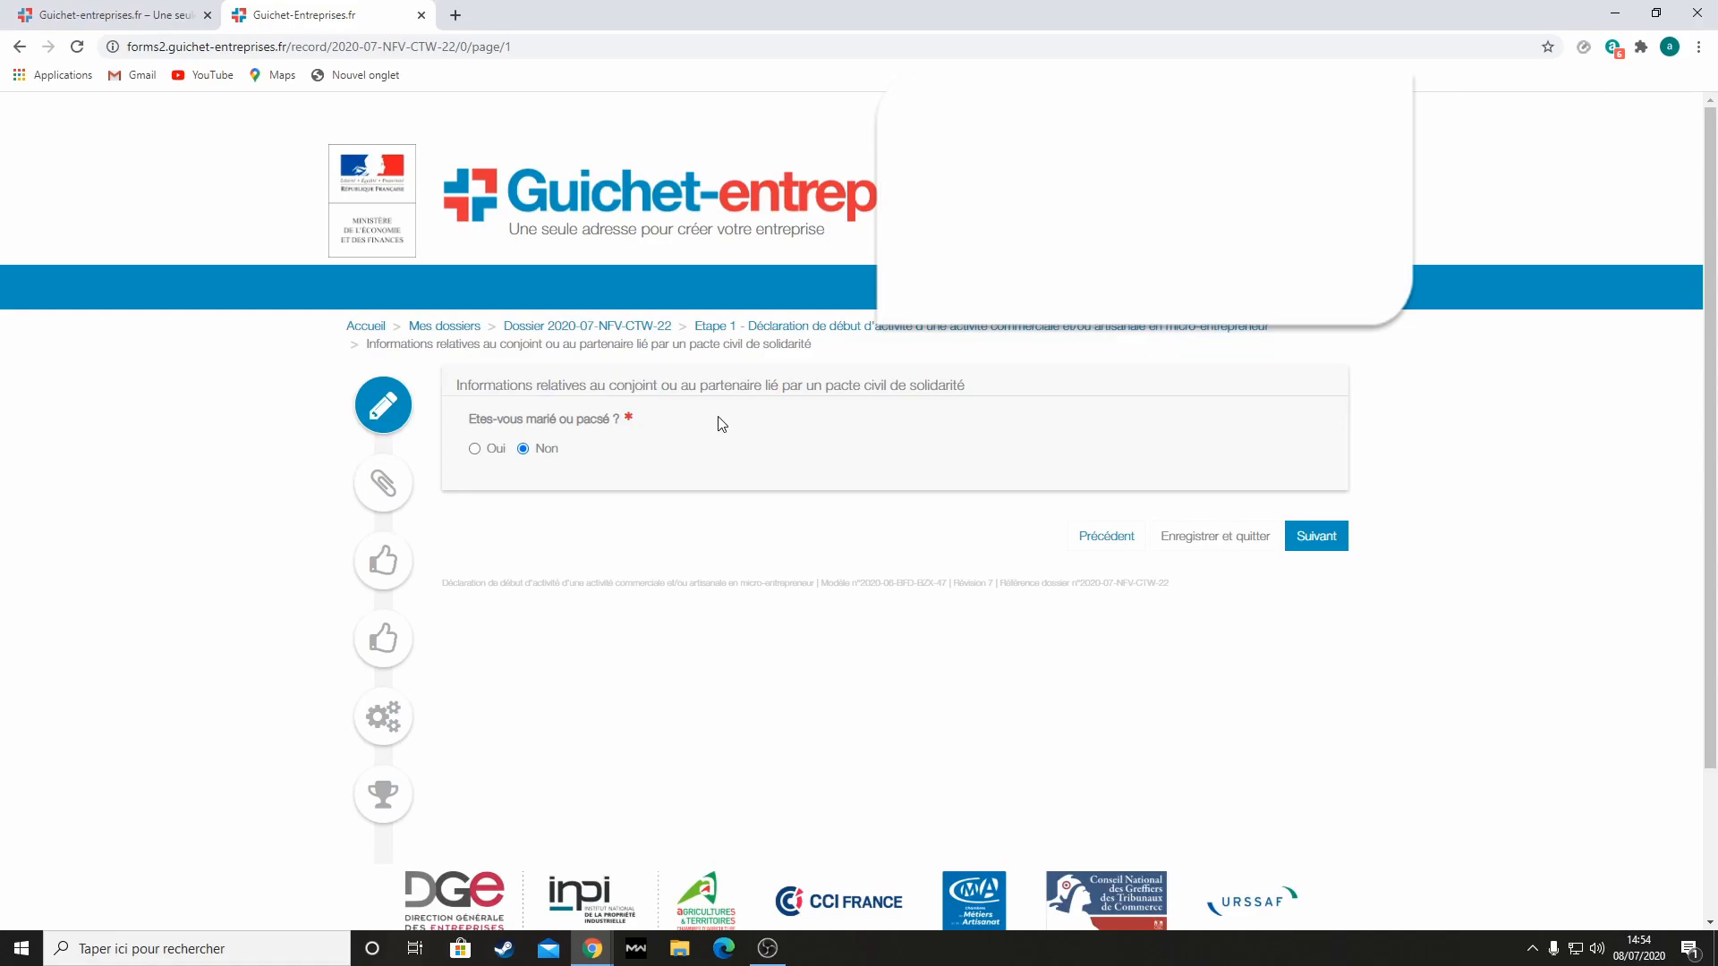
Keep Non for the marriage or PACS, other establishments, insaisissabilité and EIRL questions, continuing to the business address page
click(1328, 539)
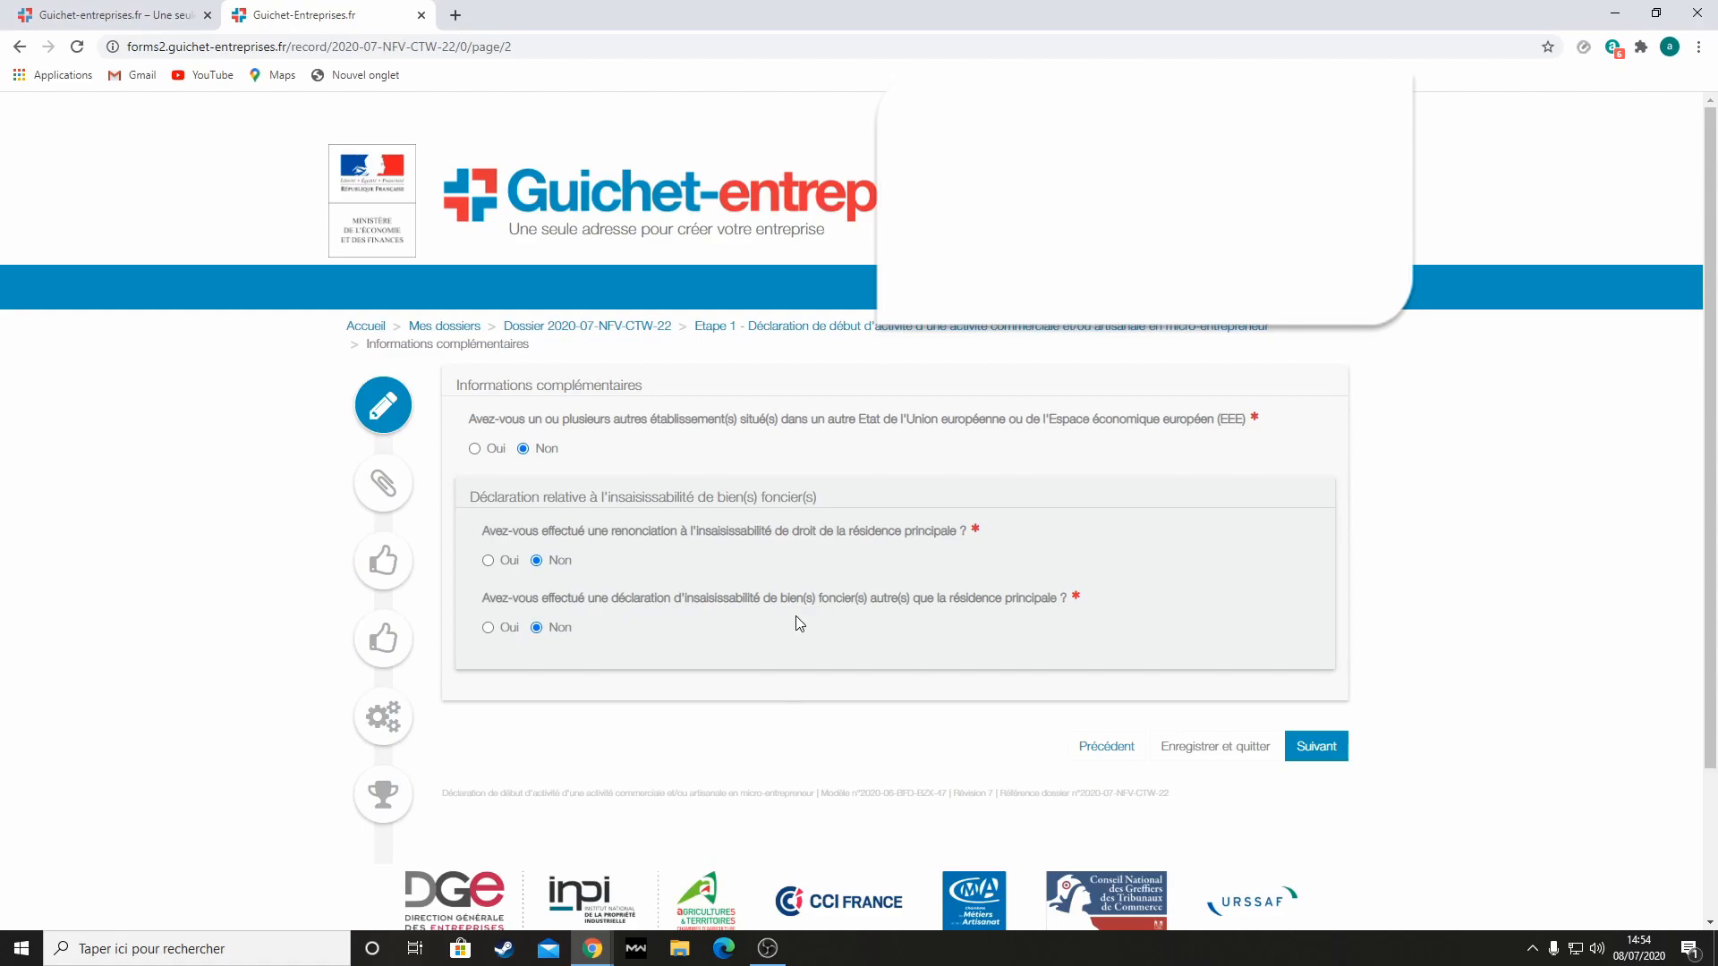
click(1311, 748)
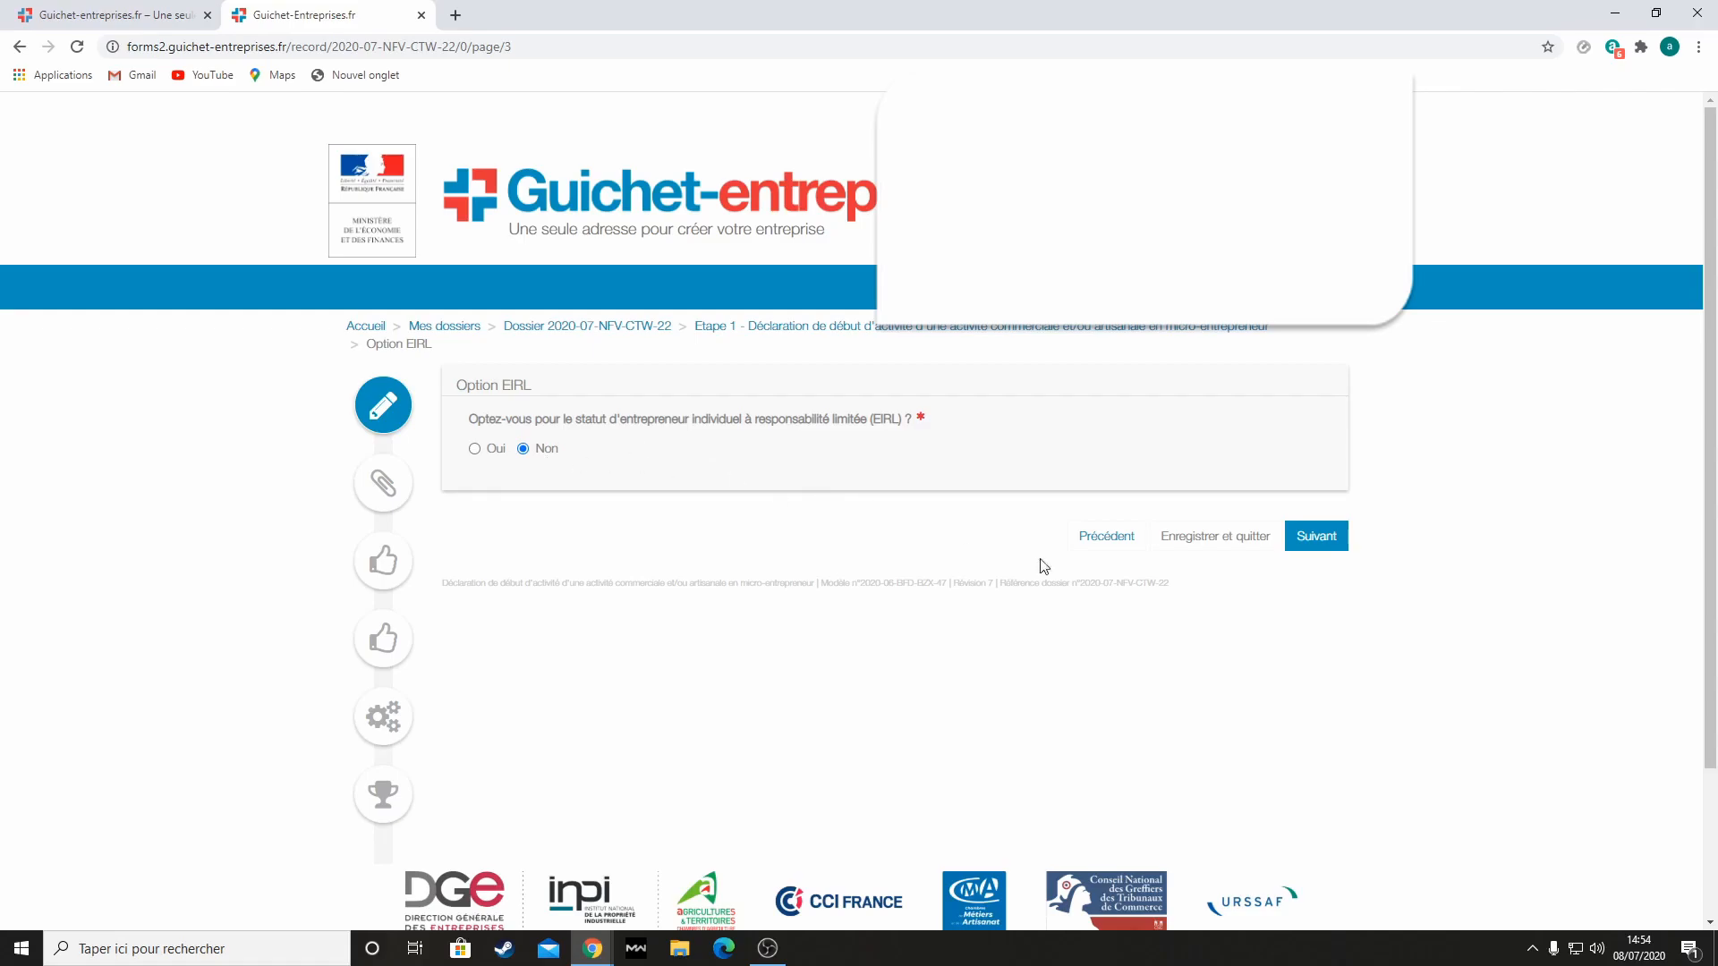
click(1317, 541)
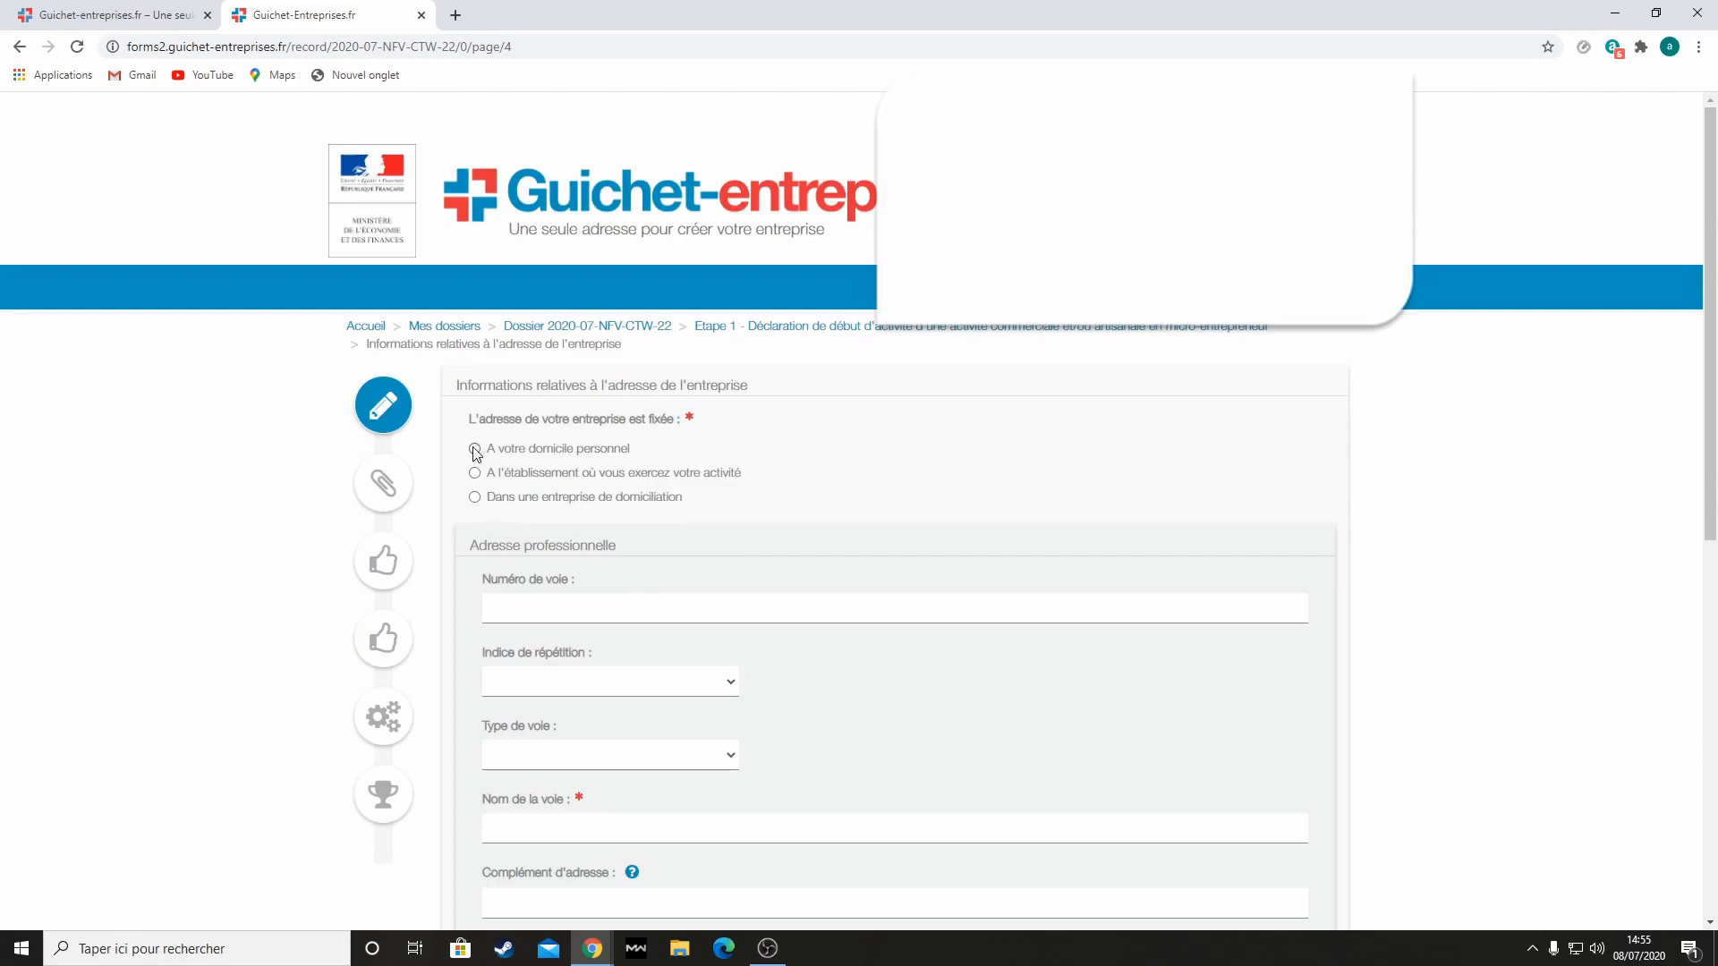
Fix the business address at the personal home ("A votre domicile personnel") and continue to the activity page
click(475, 450)
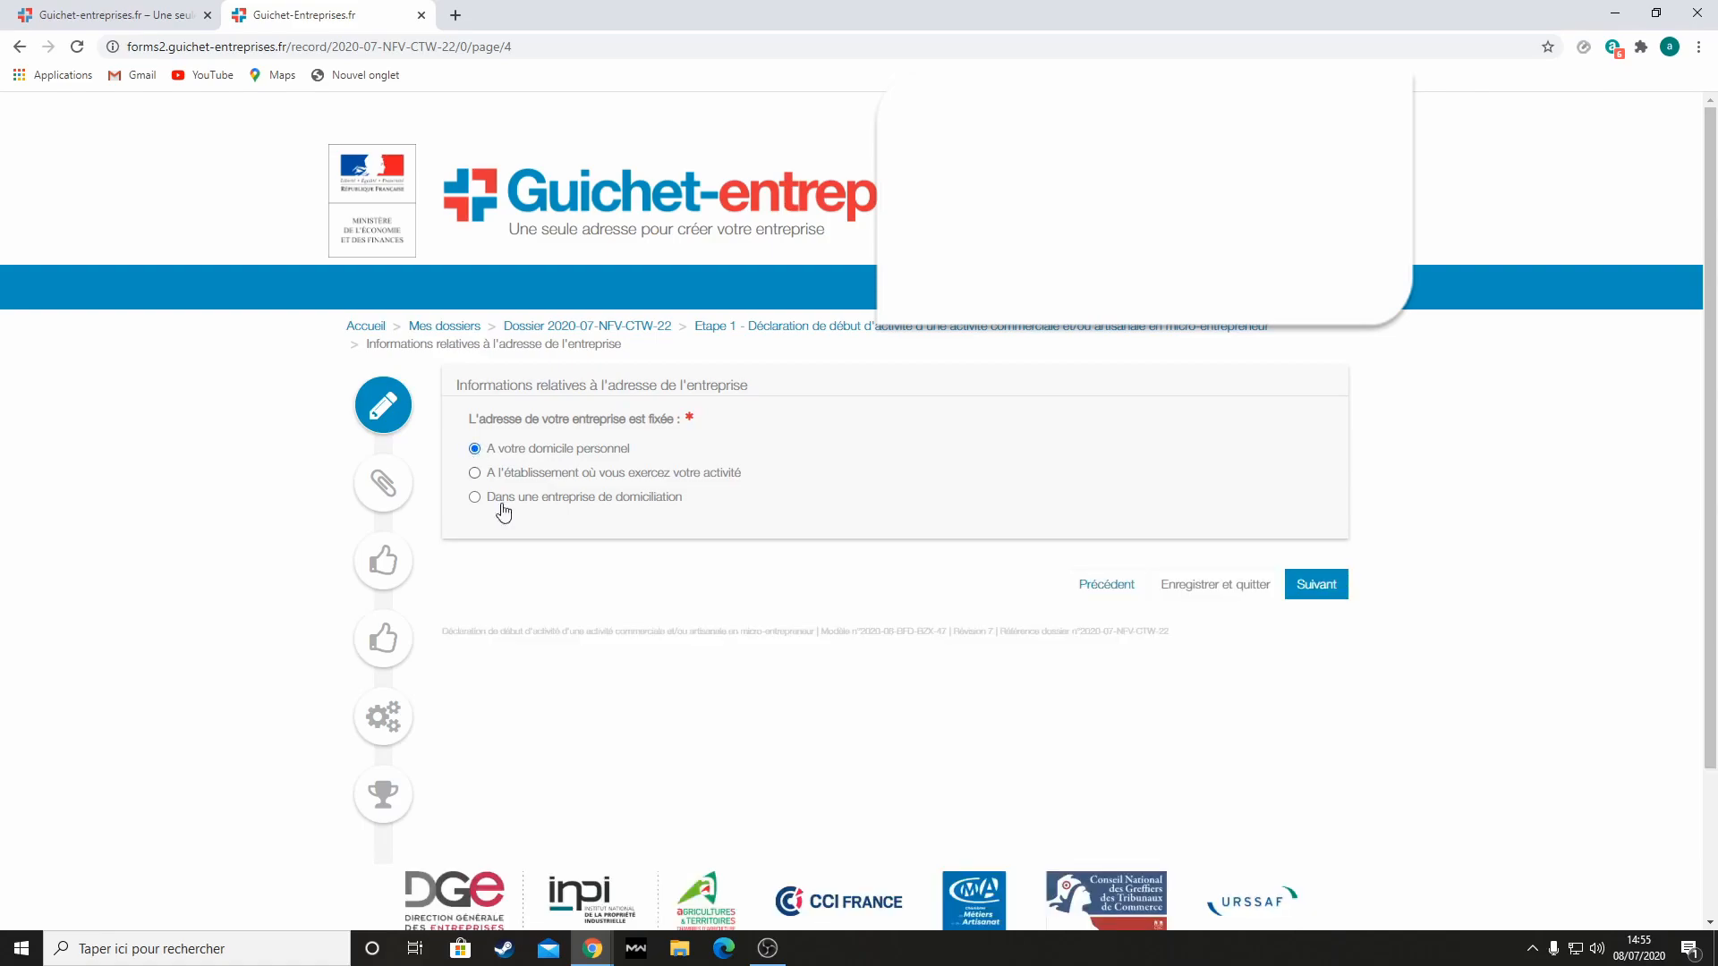
click(1299, 599)
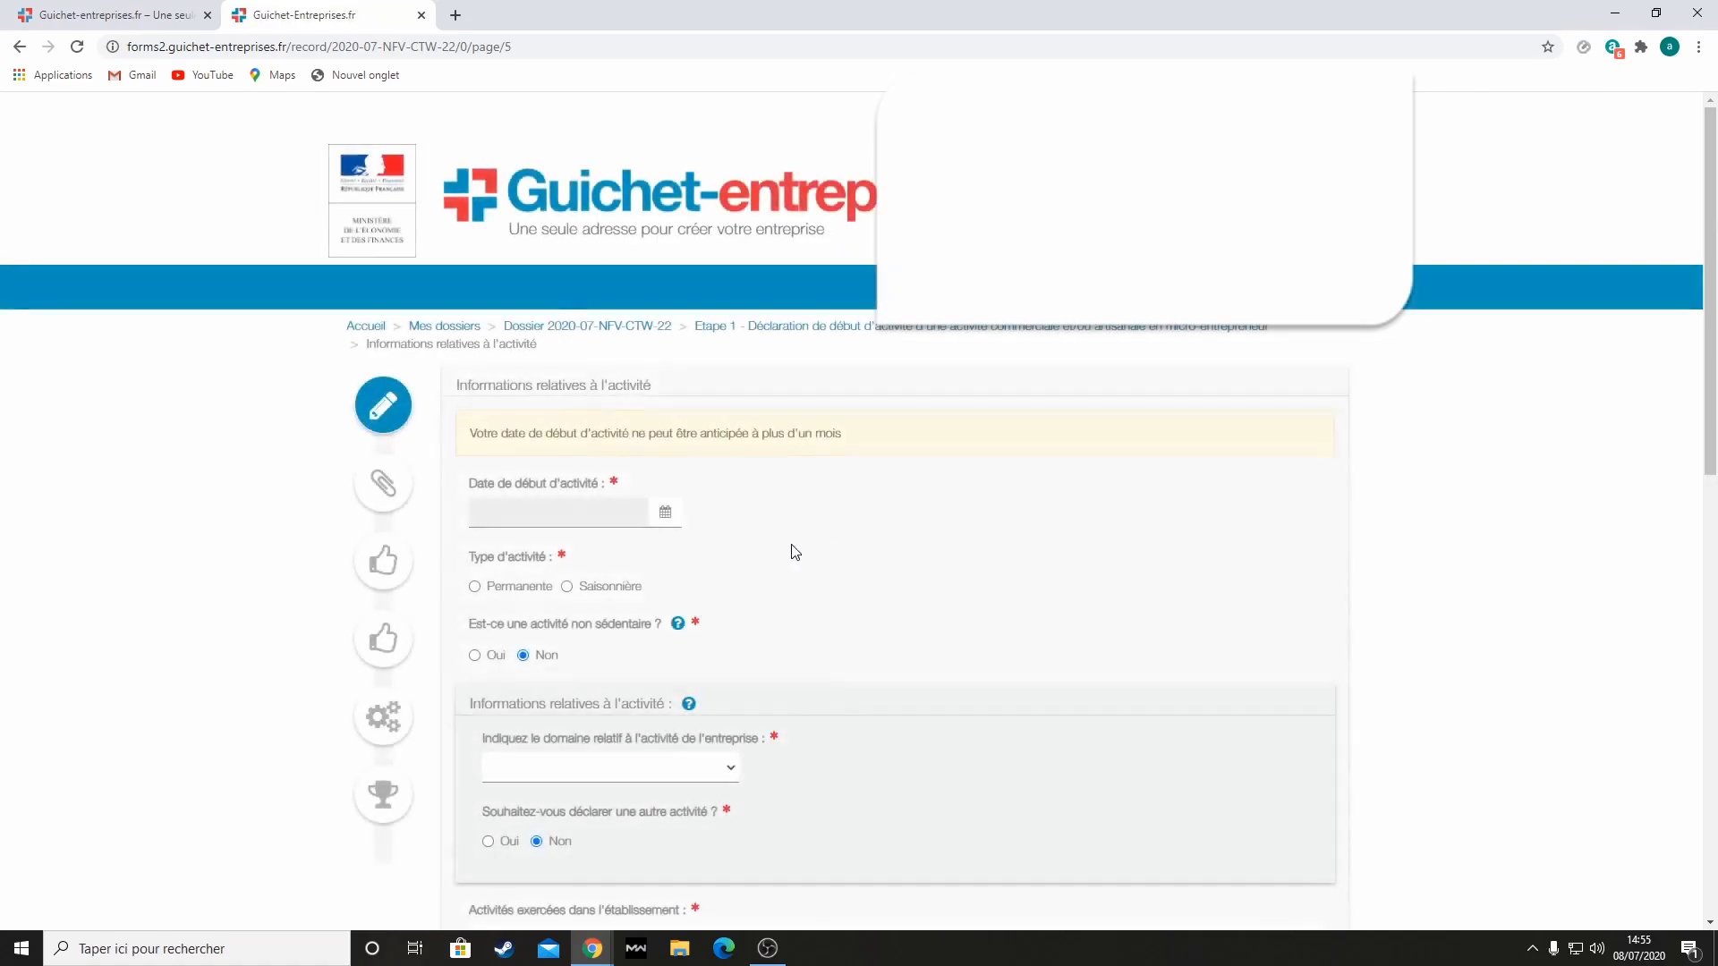
Set the activity start date to 13/07/2020 and the activity type to Permanente
click(591, 520)
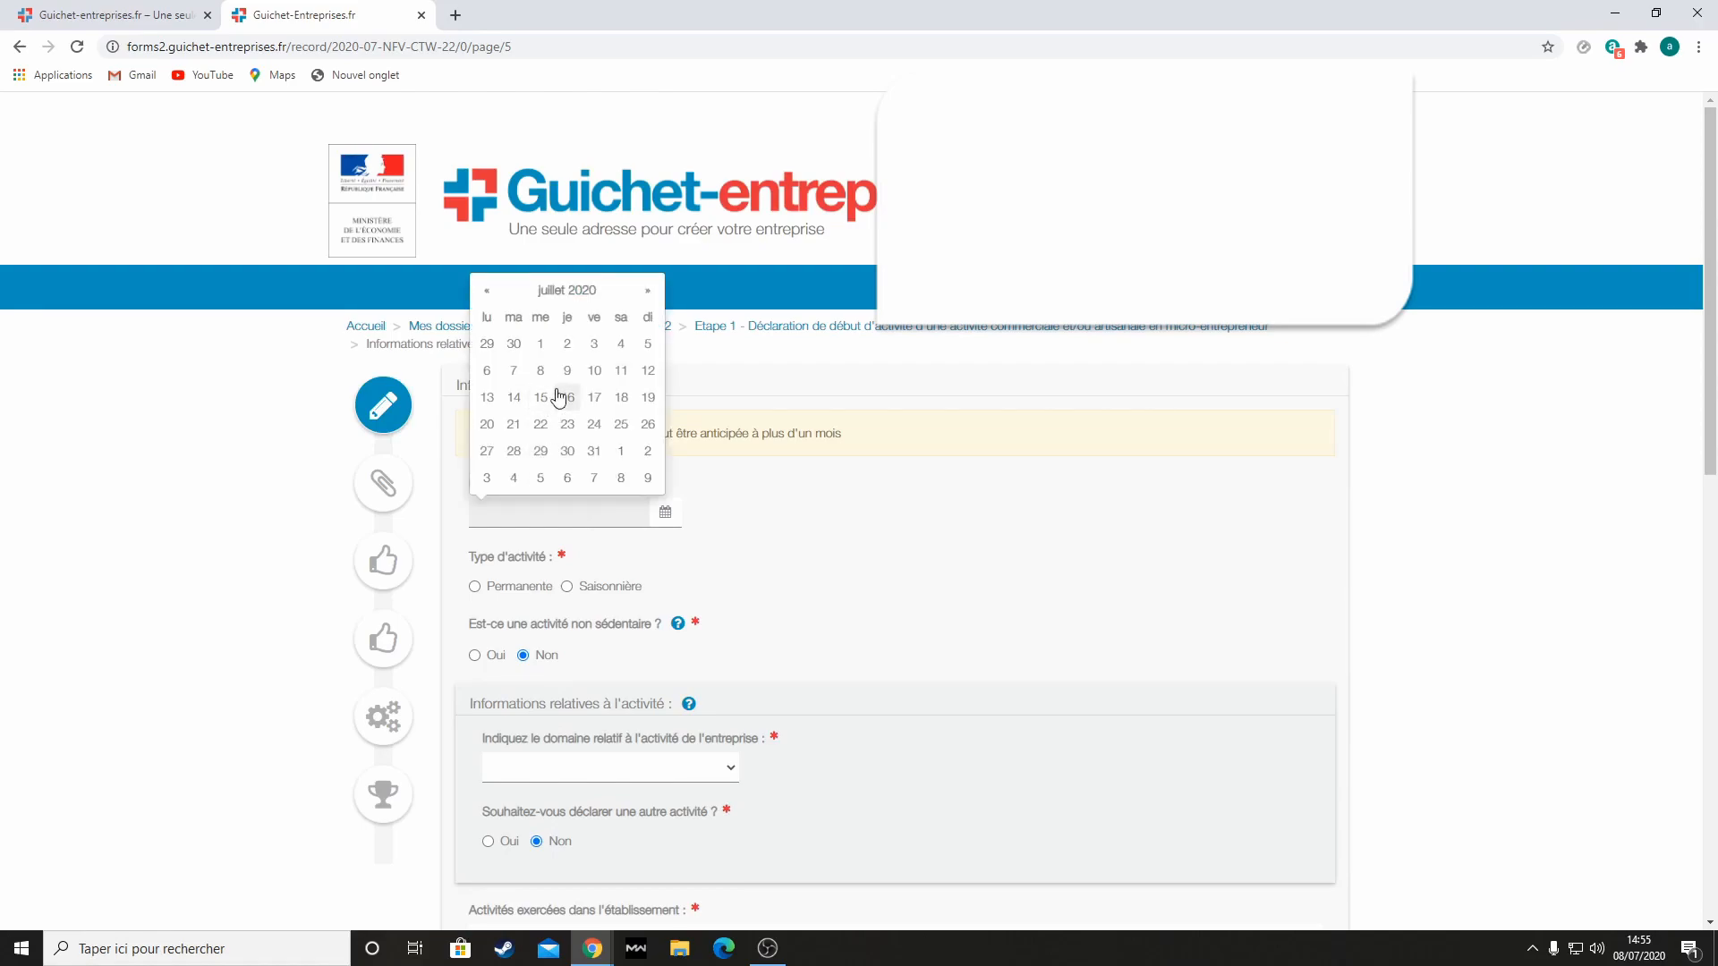
click(487, 397)
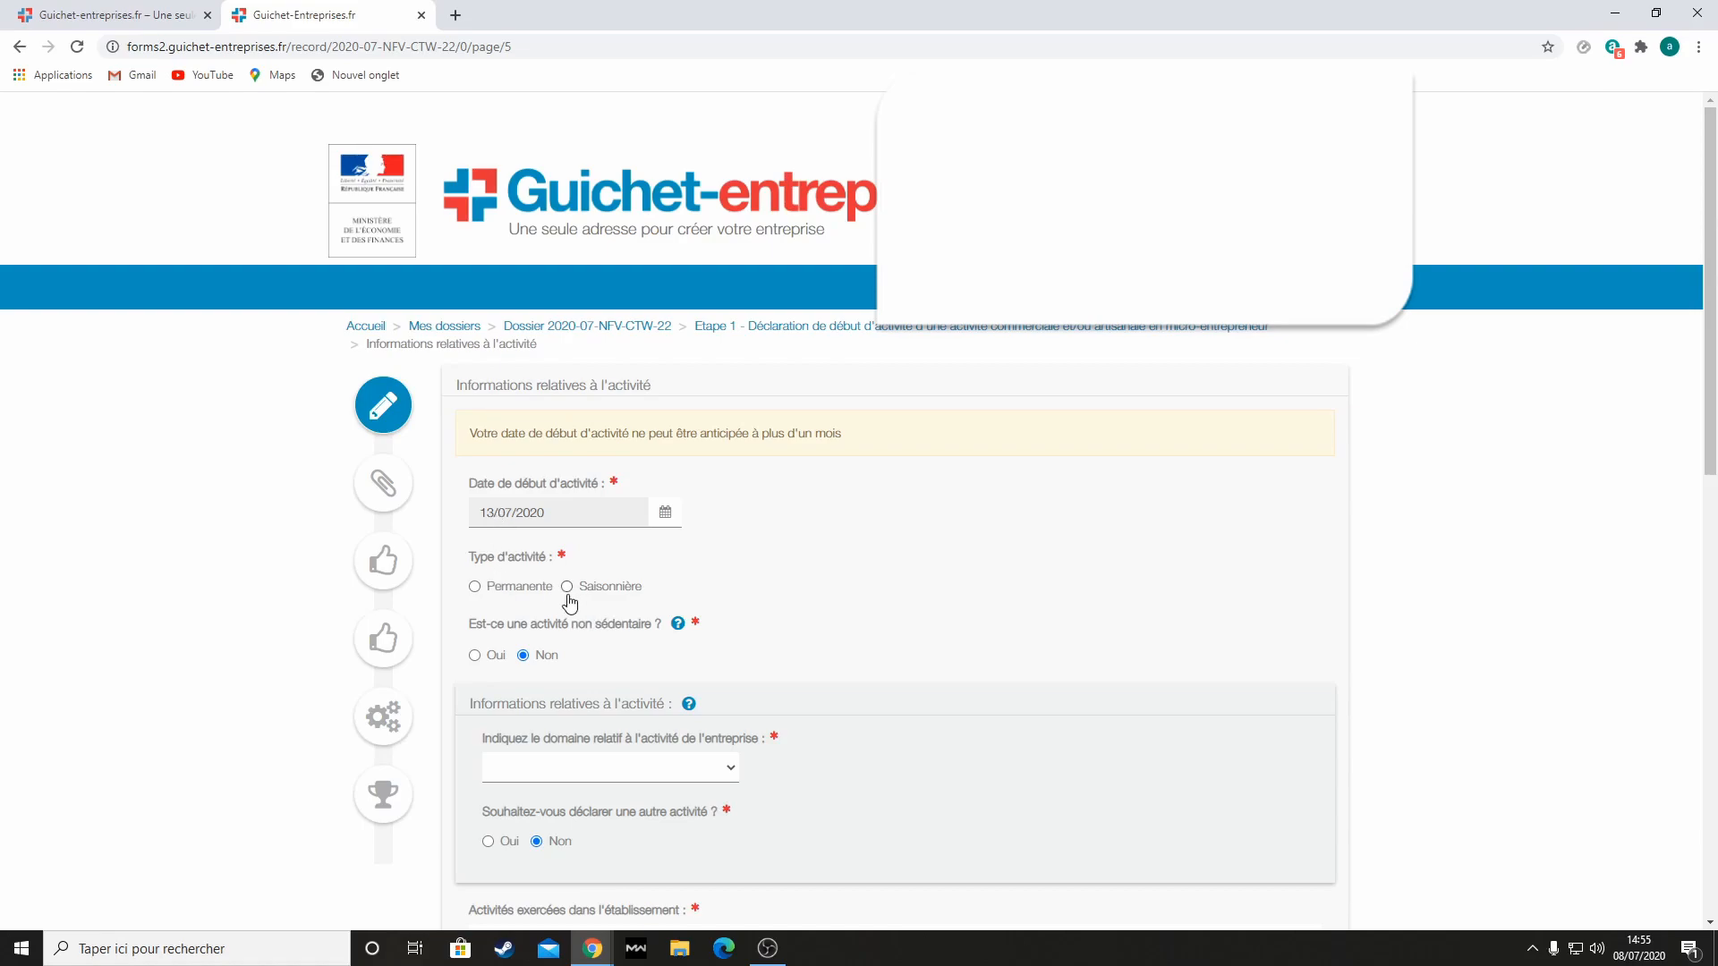
click(536, 589)
Set the activity domain to Transport, specified as "Autre activité purement commerciale dans le domaine des transports"
scroll(550, 654, down, 3)
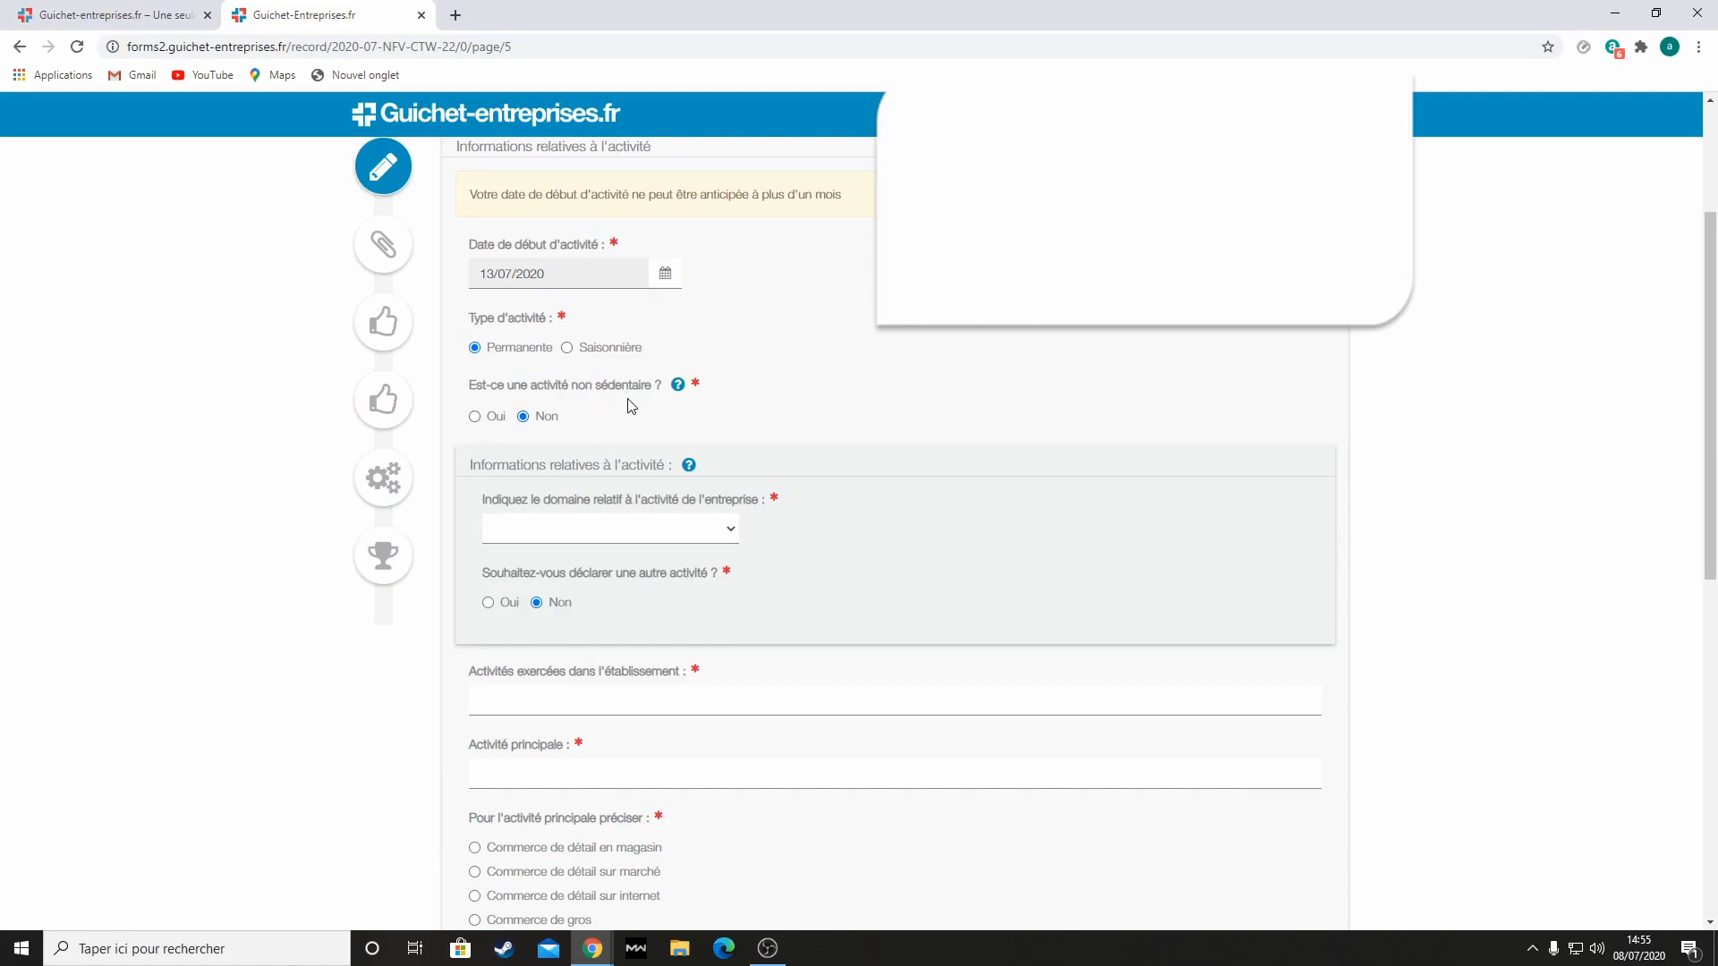
click(614, 535)
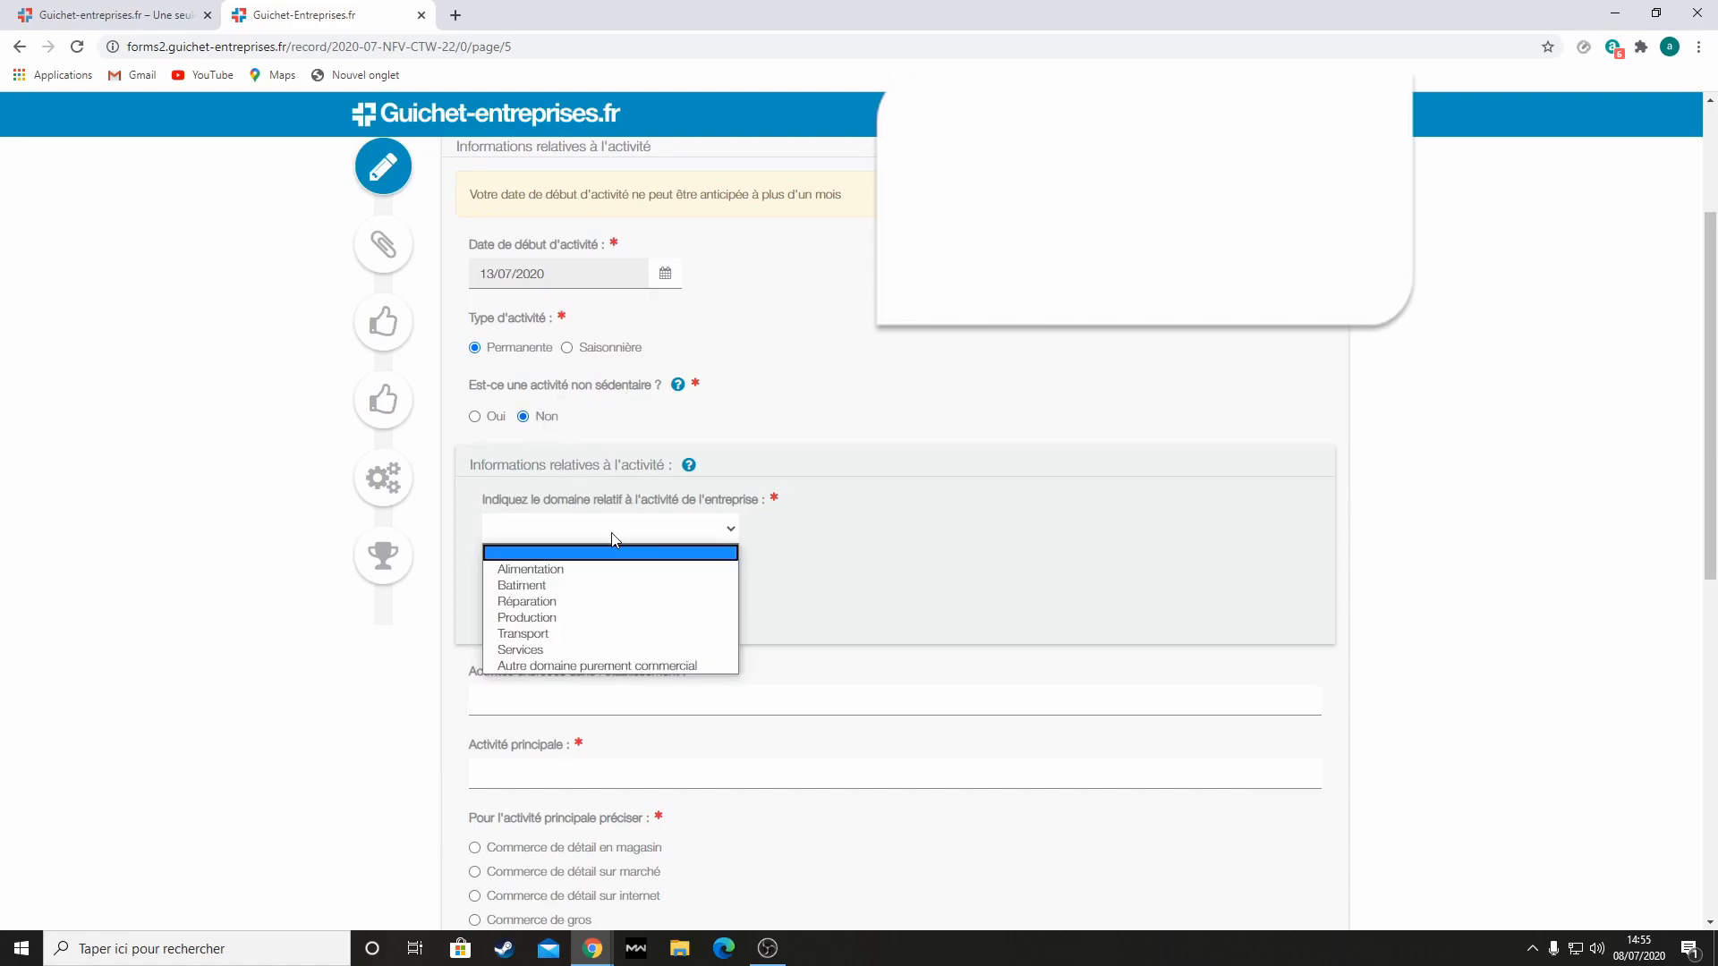
click(607, 635)
click(567, 608)
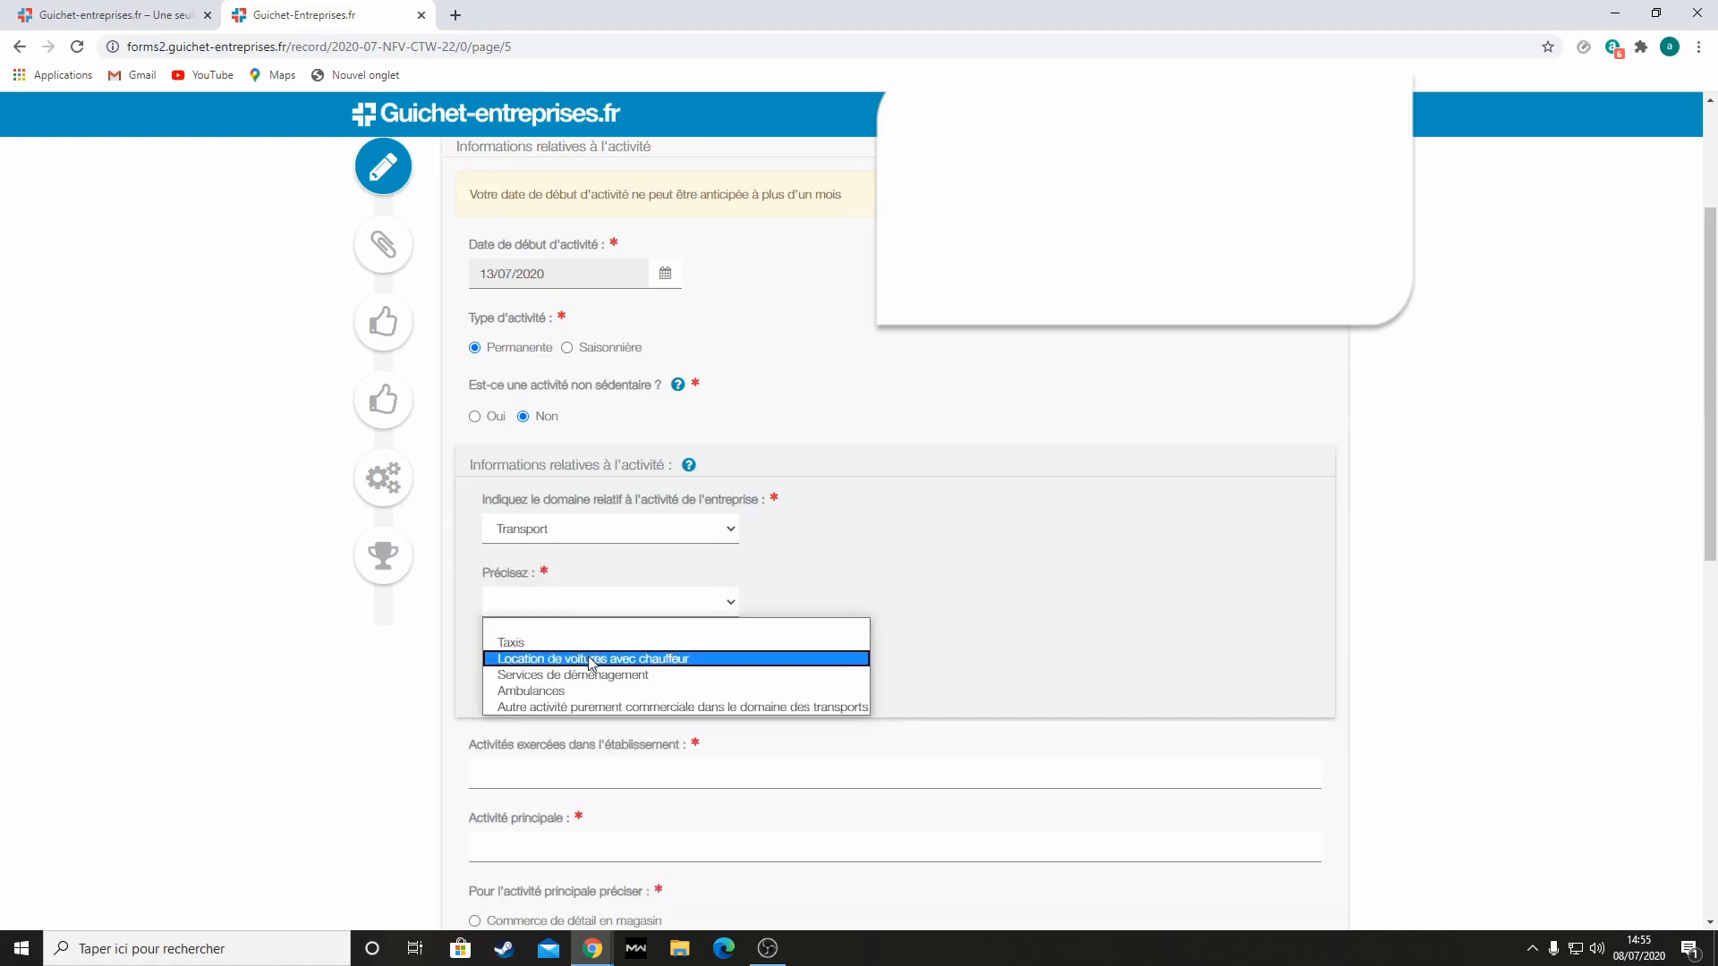
click(632, 707)
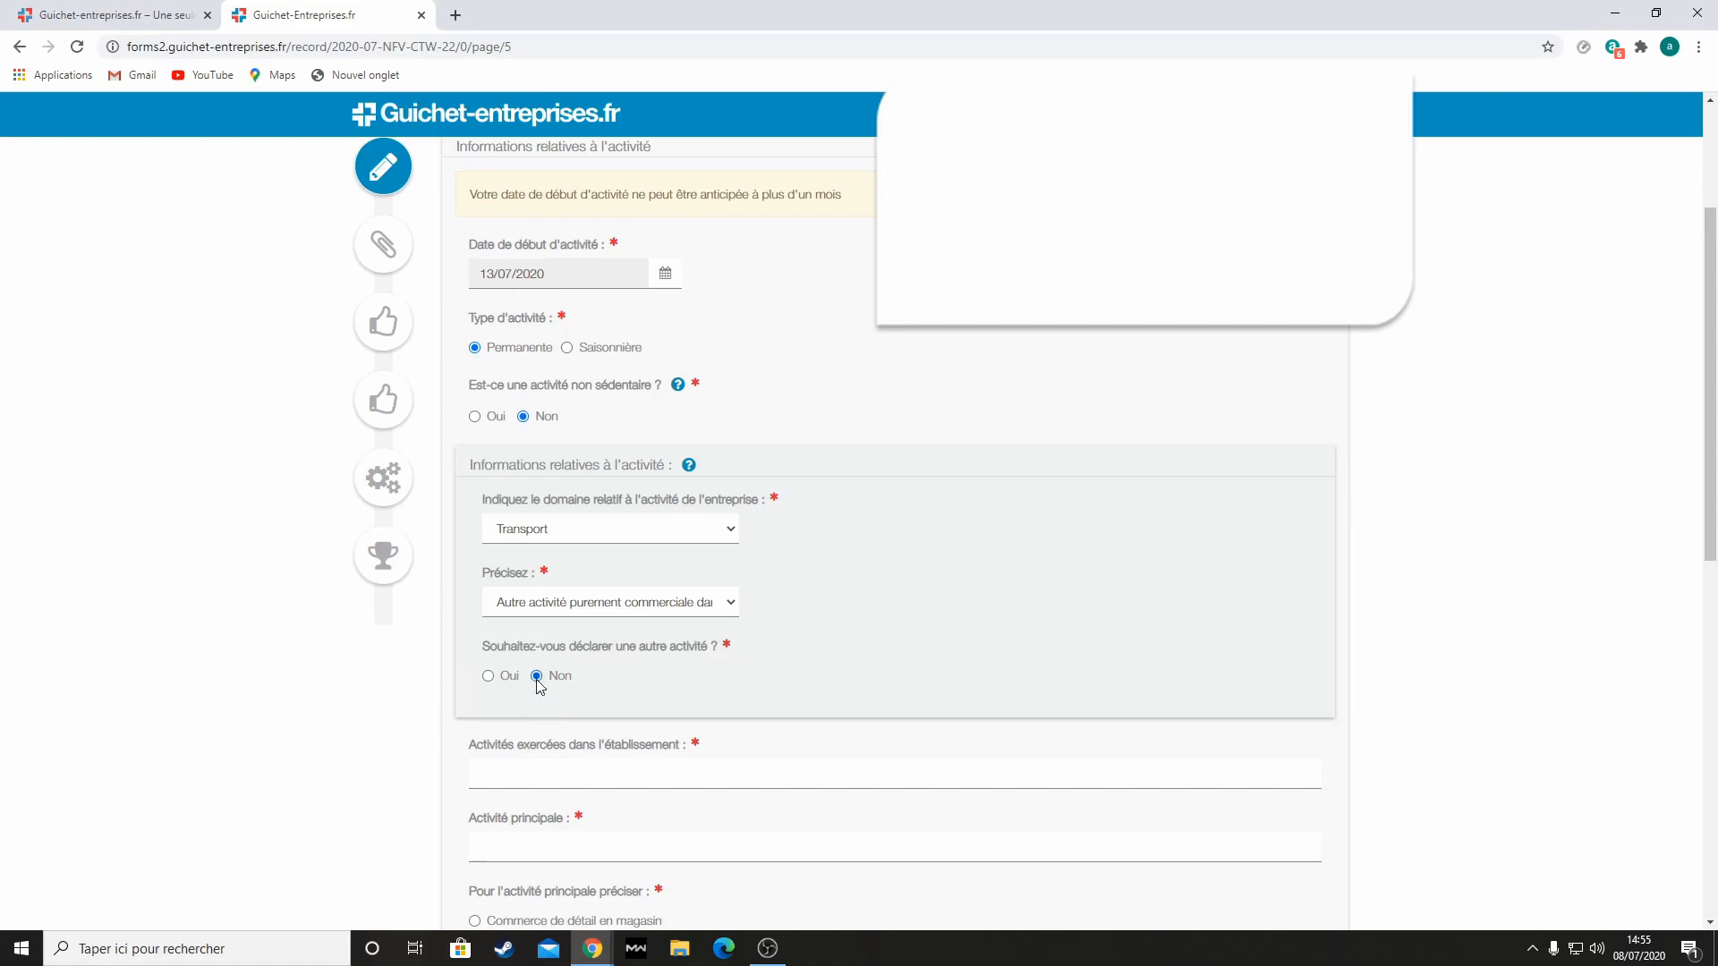
Enter "livraison de repas a domicile a velo" as the activities carried out in the establishment and copy it into the main activity
scroll(537, 684, down, 3)
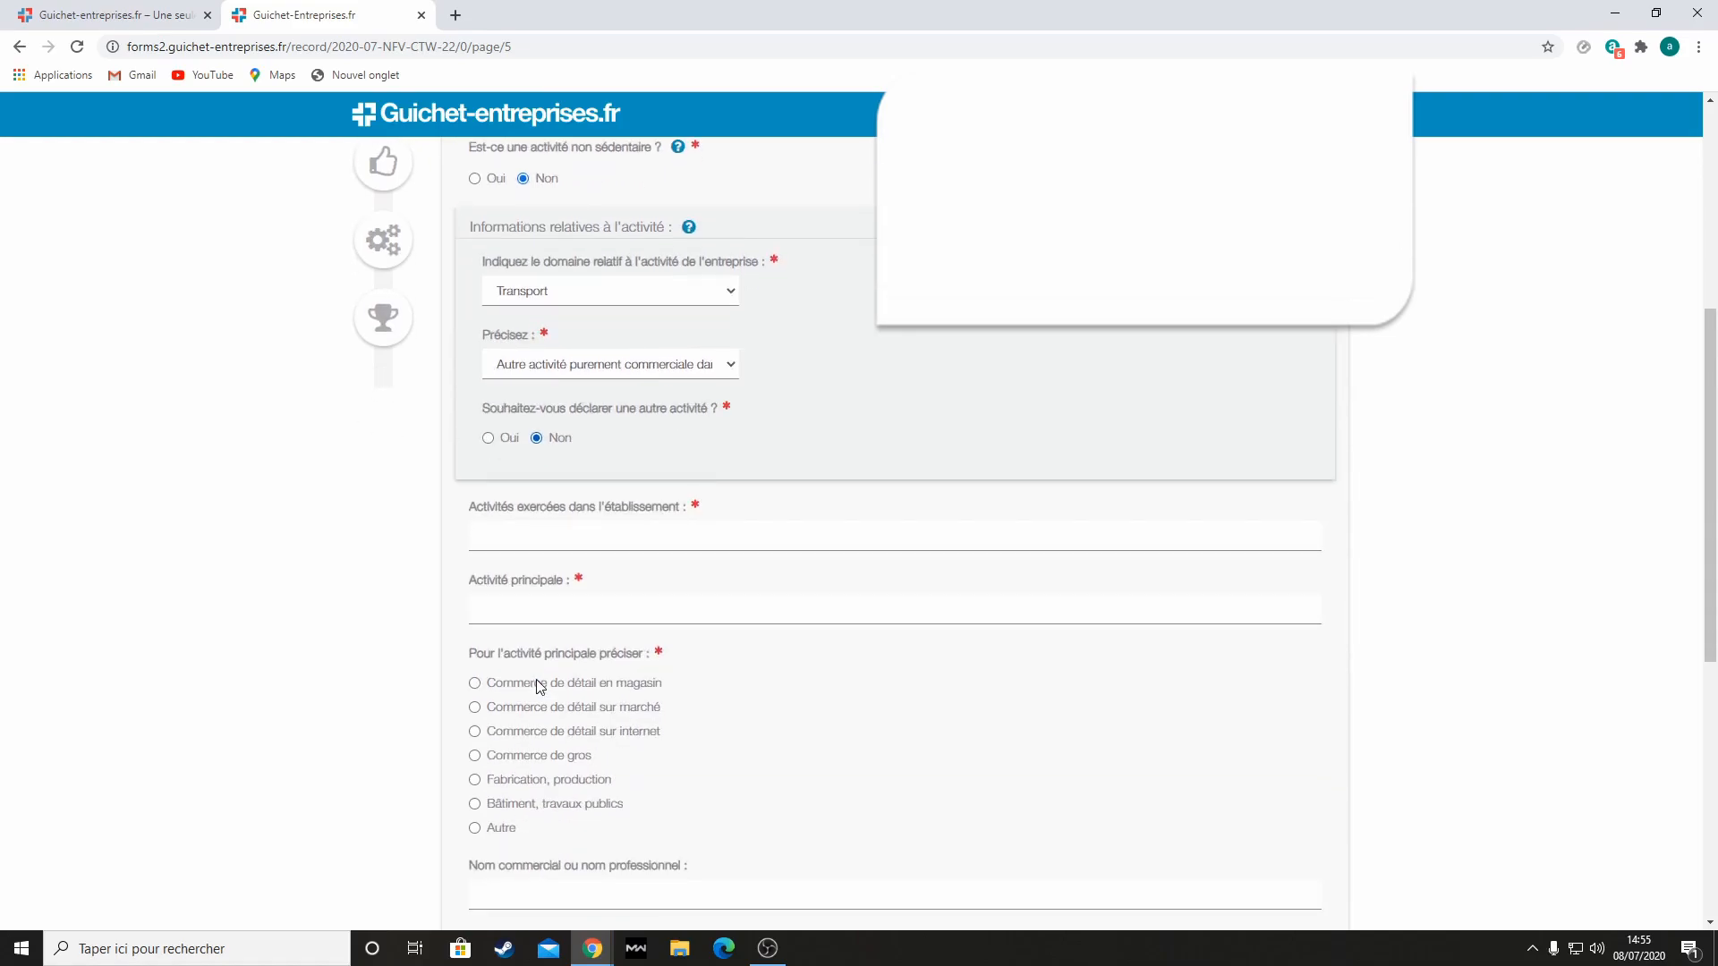
click(593, 530)
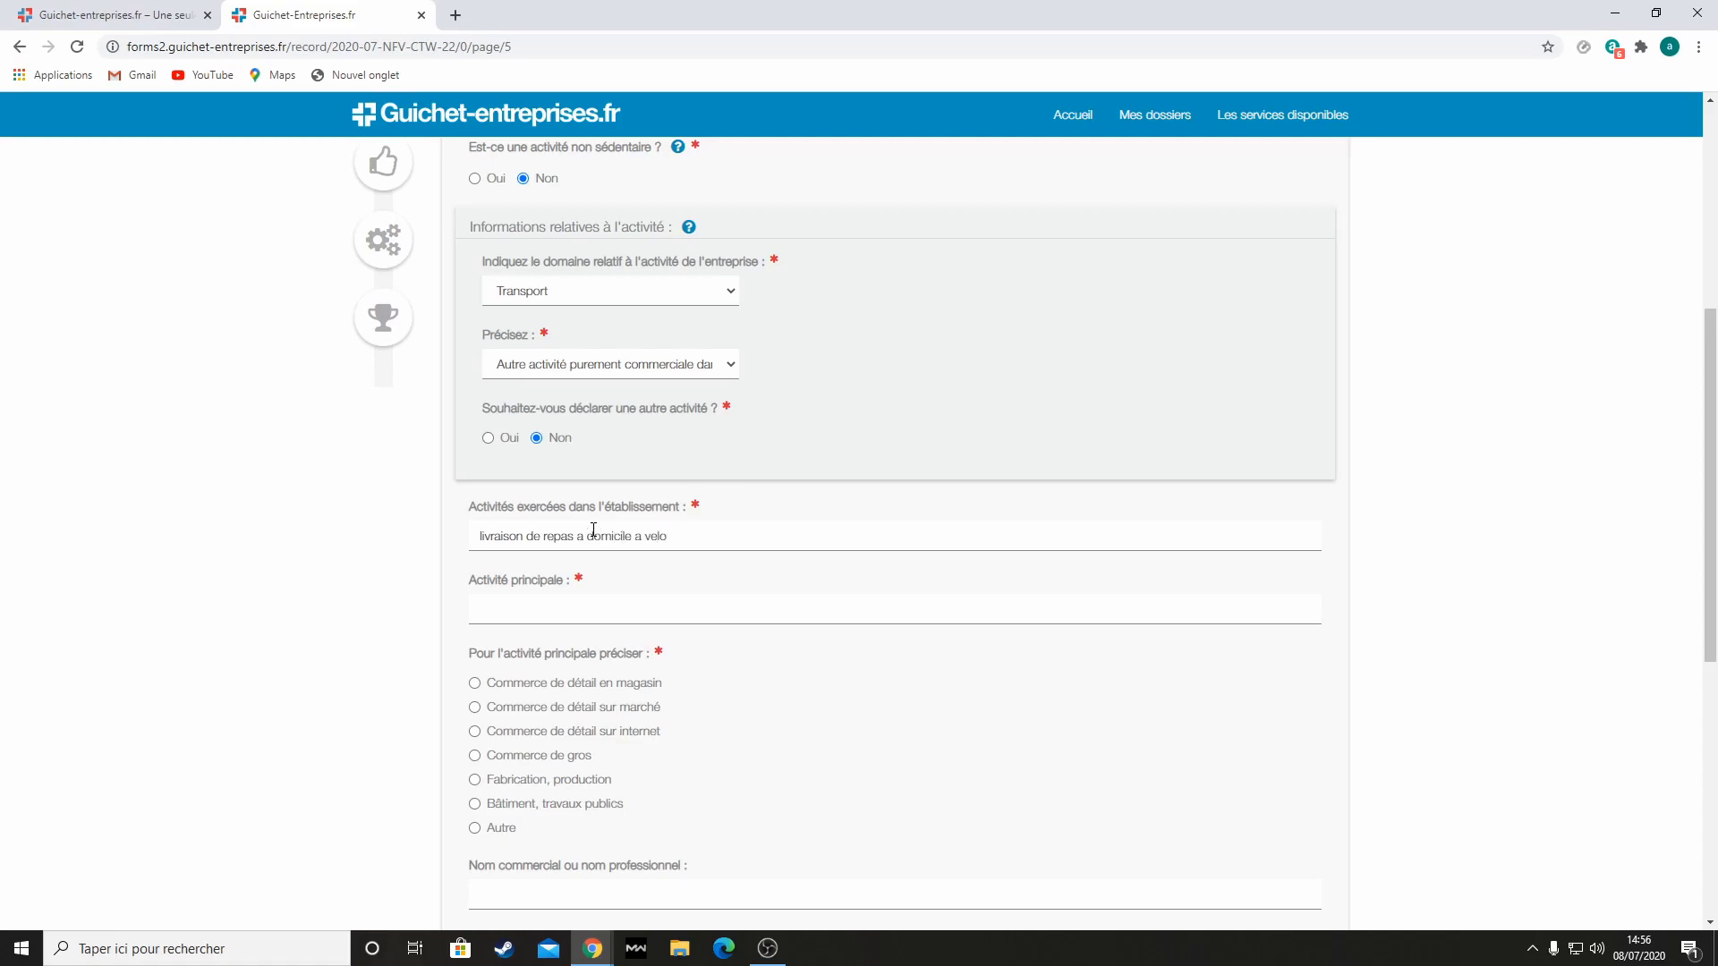
triple_click(601, 528)
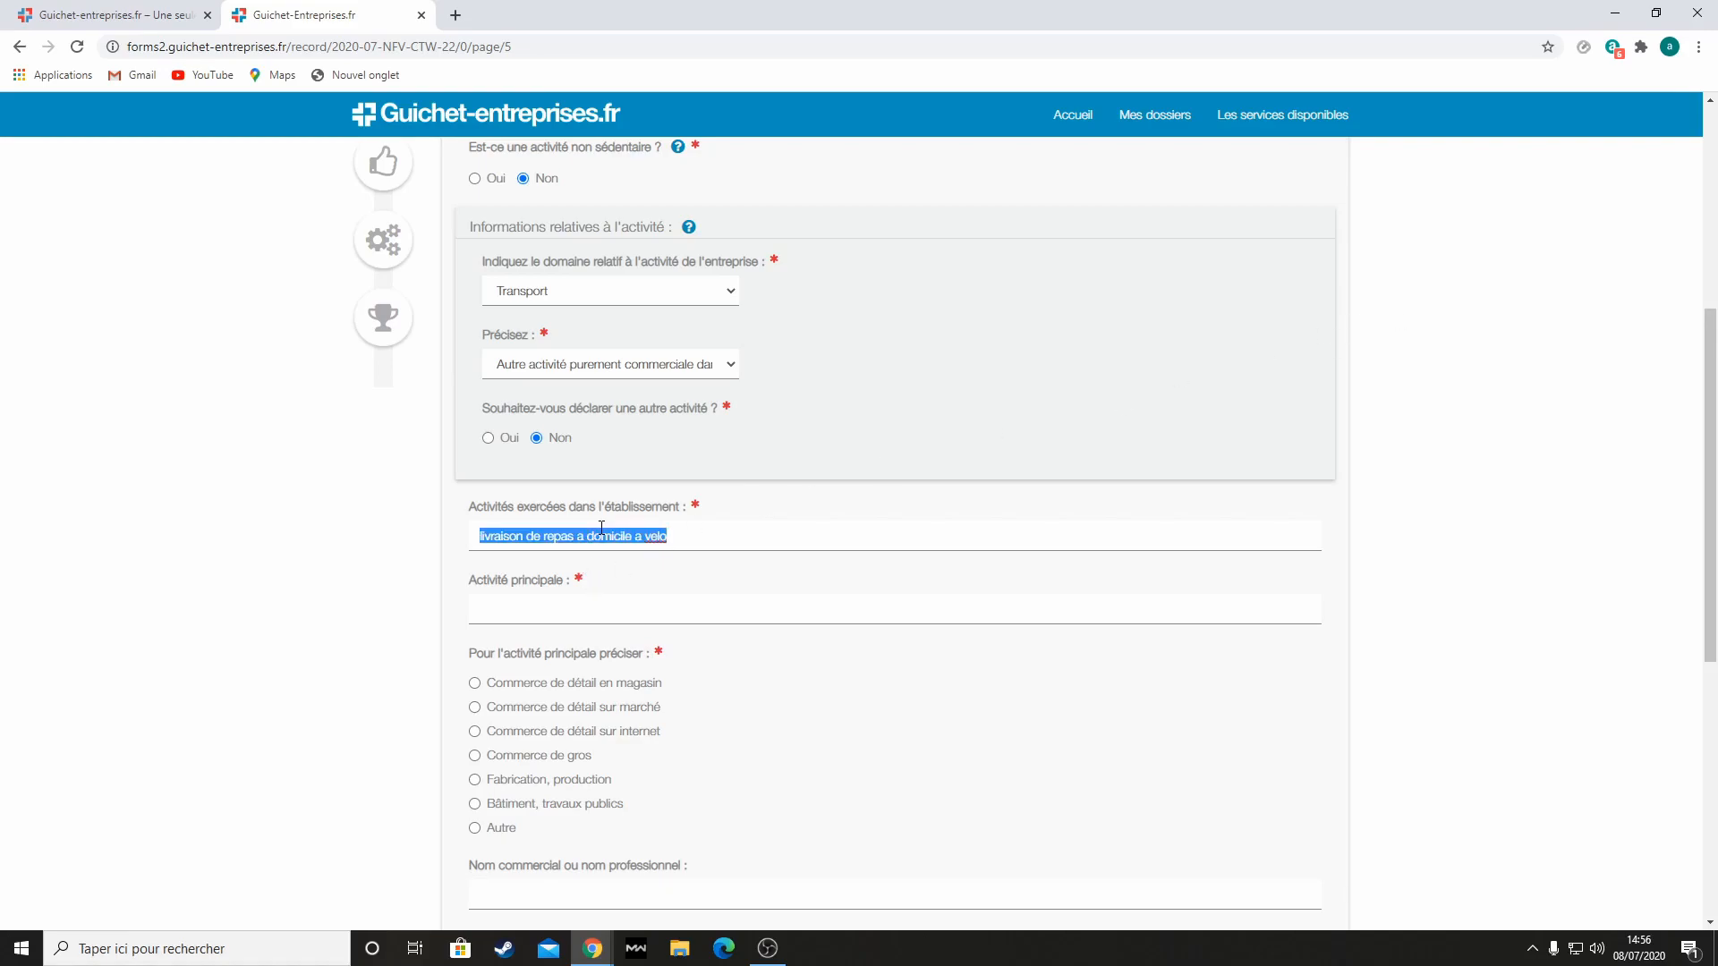
right_click(602, 528)
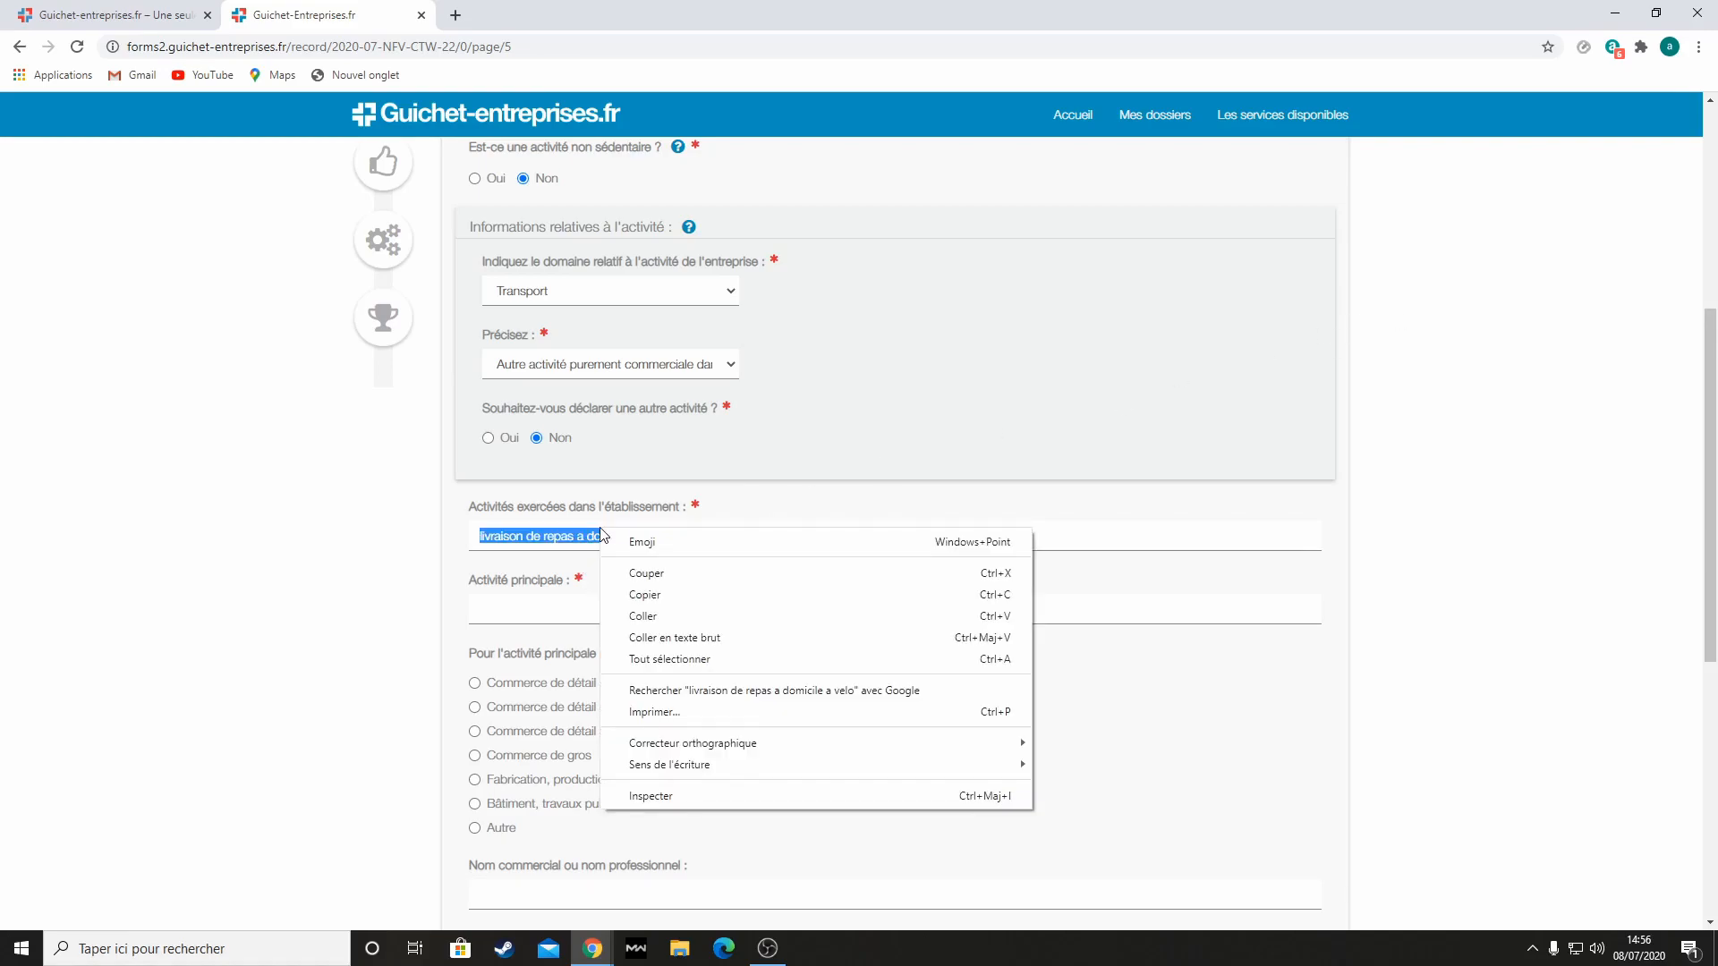
click(663, 596)
right_click(605, 606)
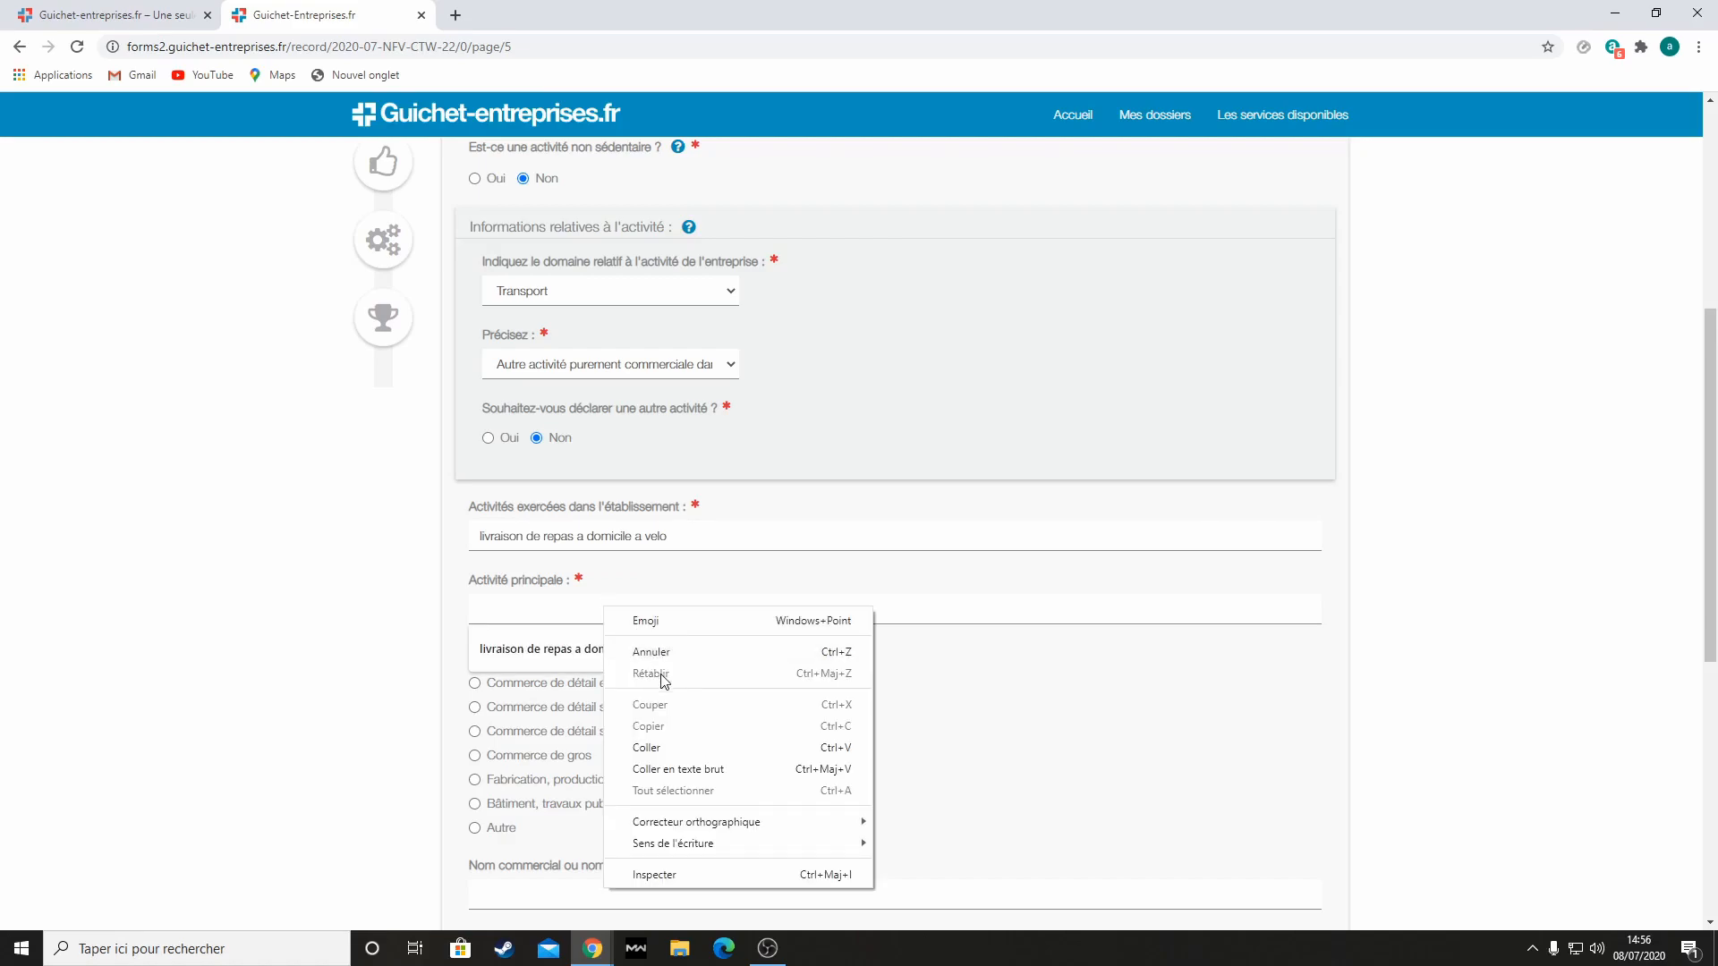
click(683, 760)
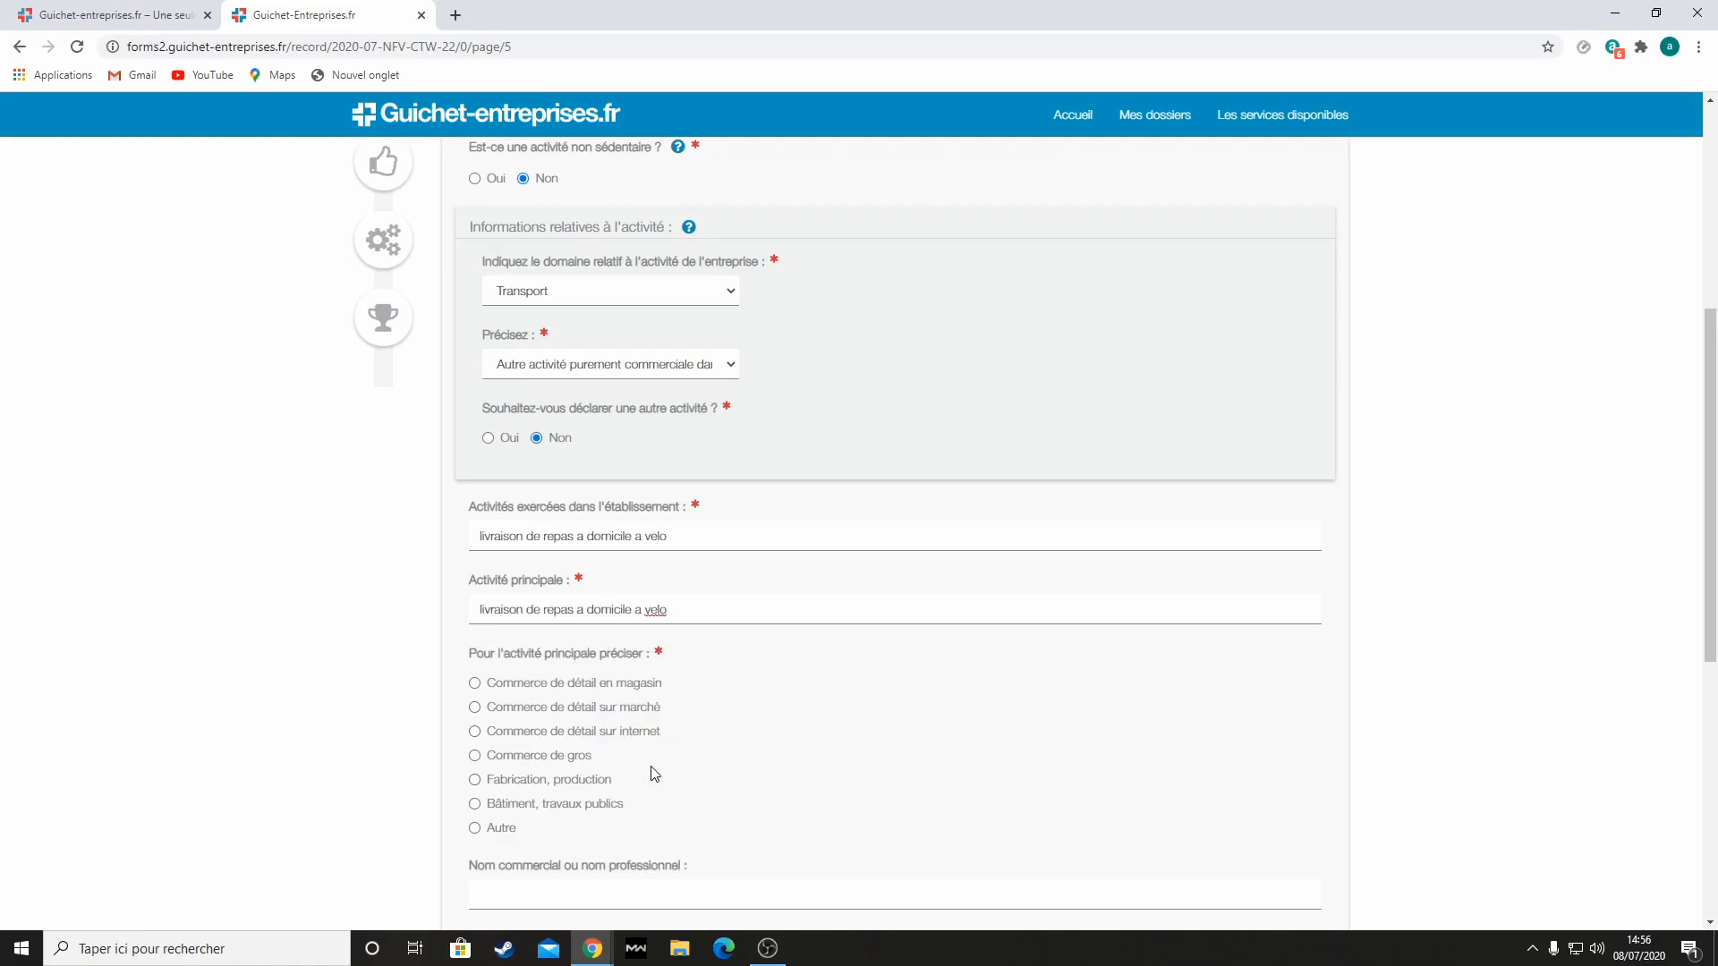
Classify the main activity as Autre and specify it with the copied text "livraison de repas a domicile a velo"
scroll(648, 770, down, 3)
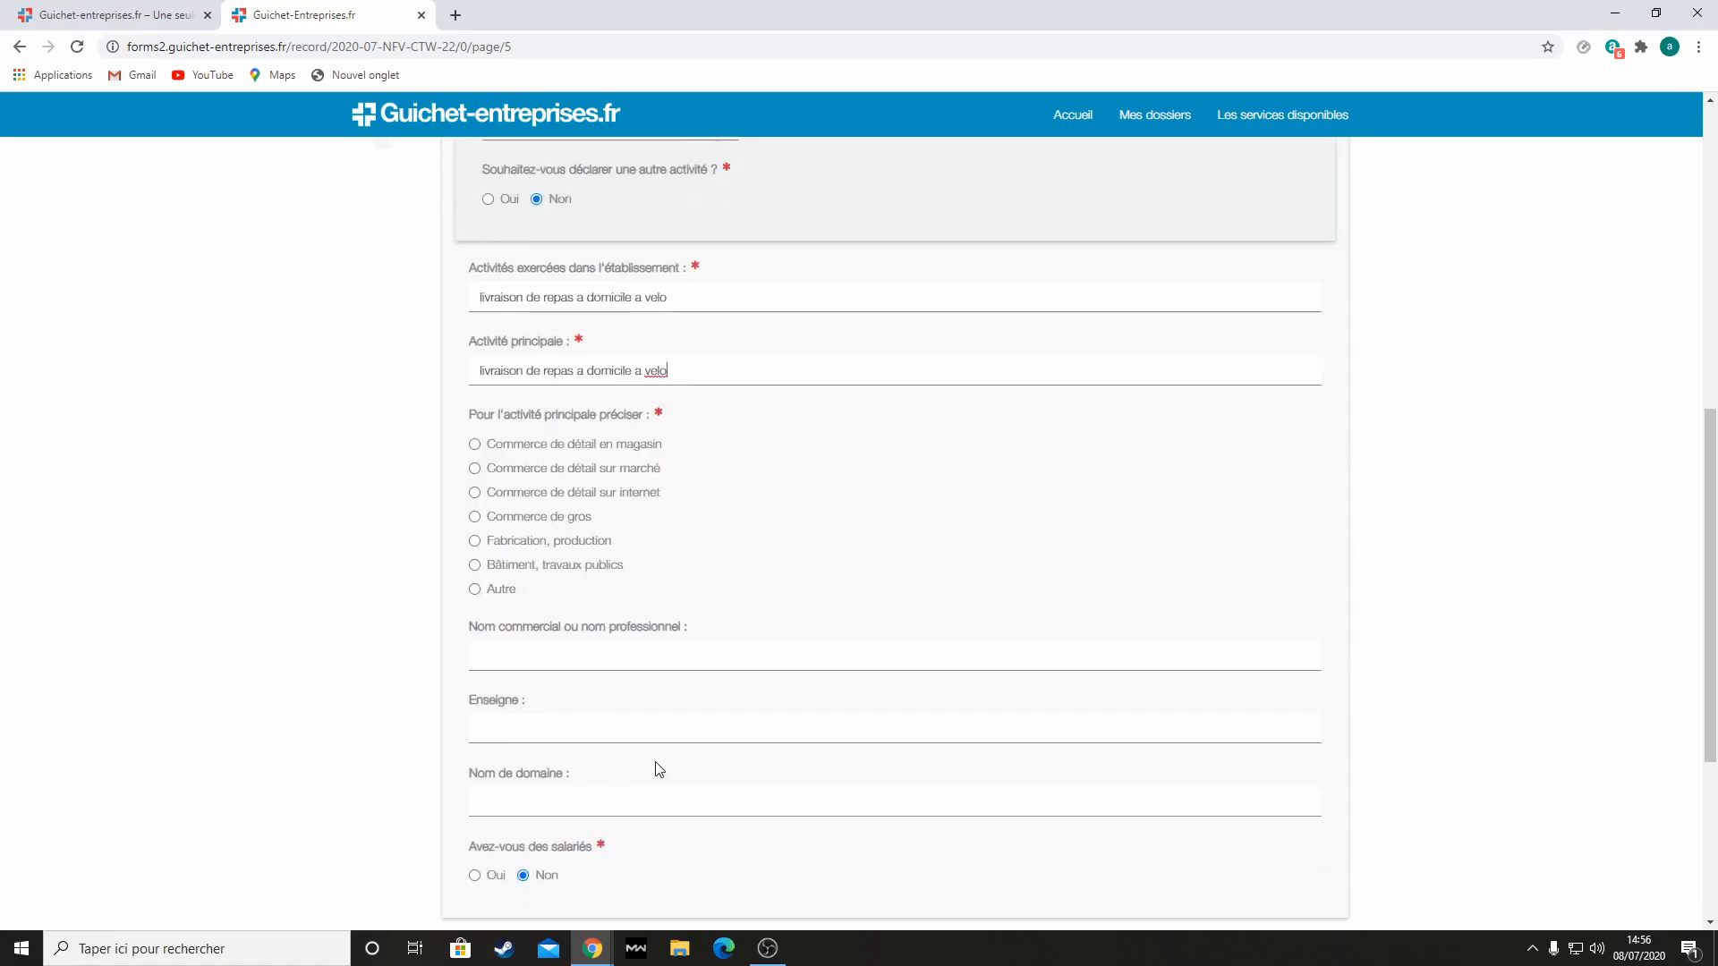
click(503, 595)
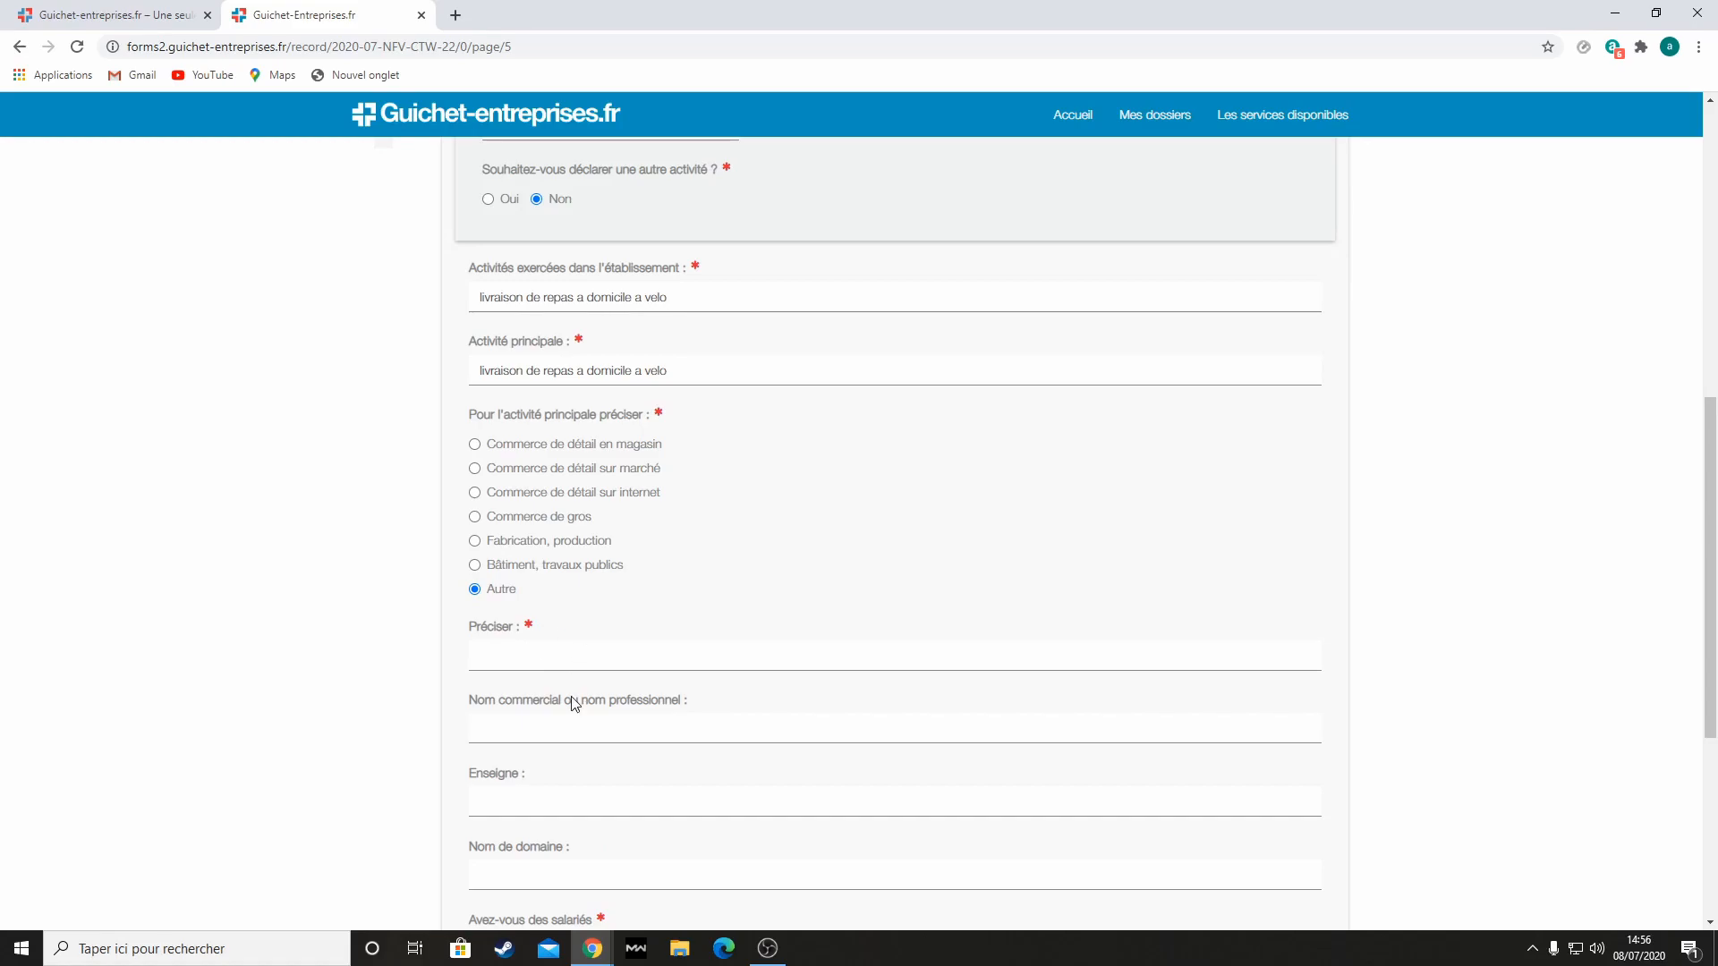
double_click(560, 371)
triple_click(562, 371)
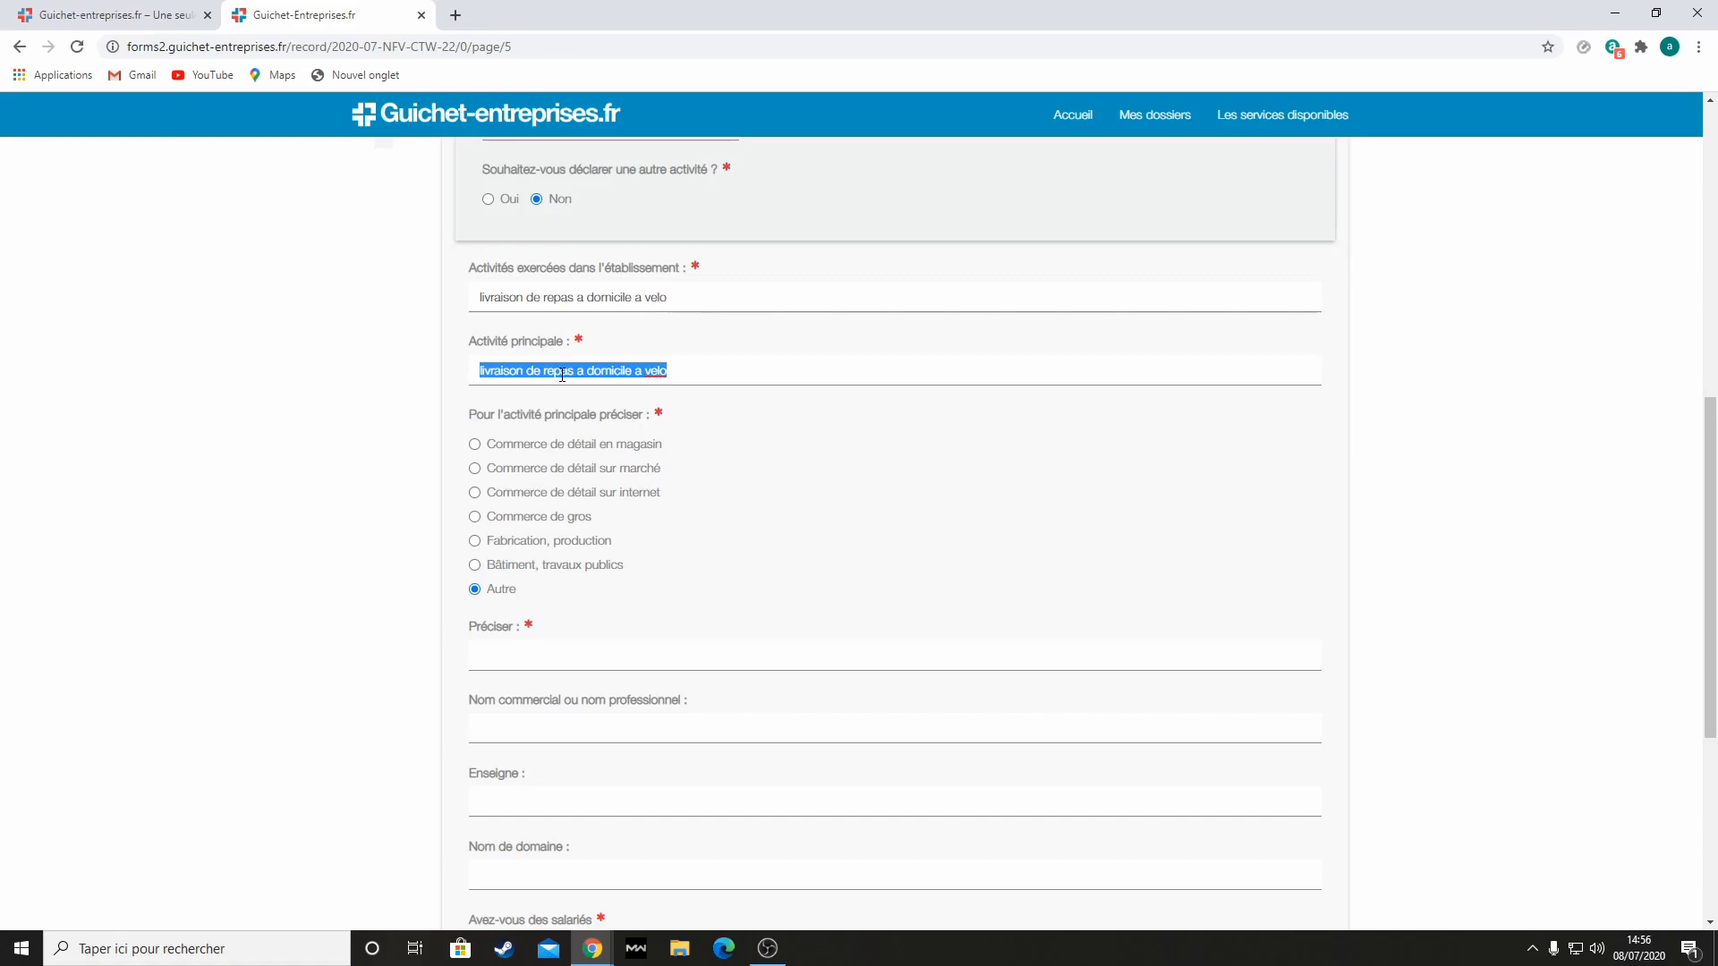
click(533, 662)
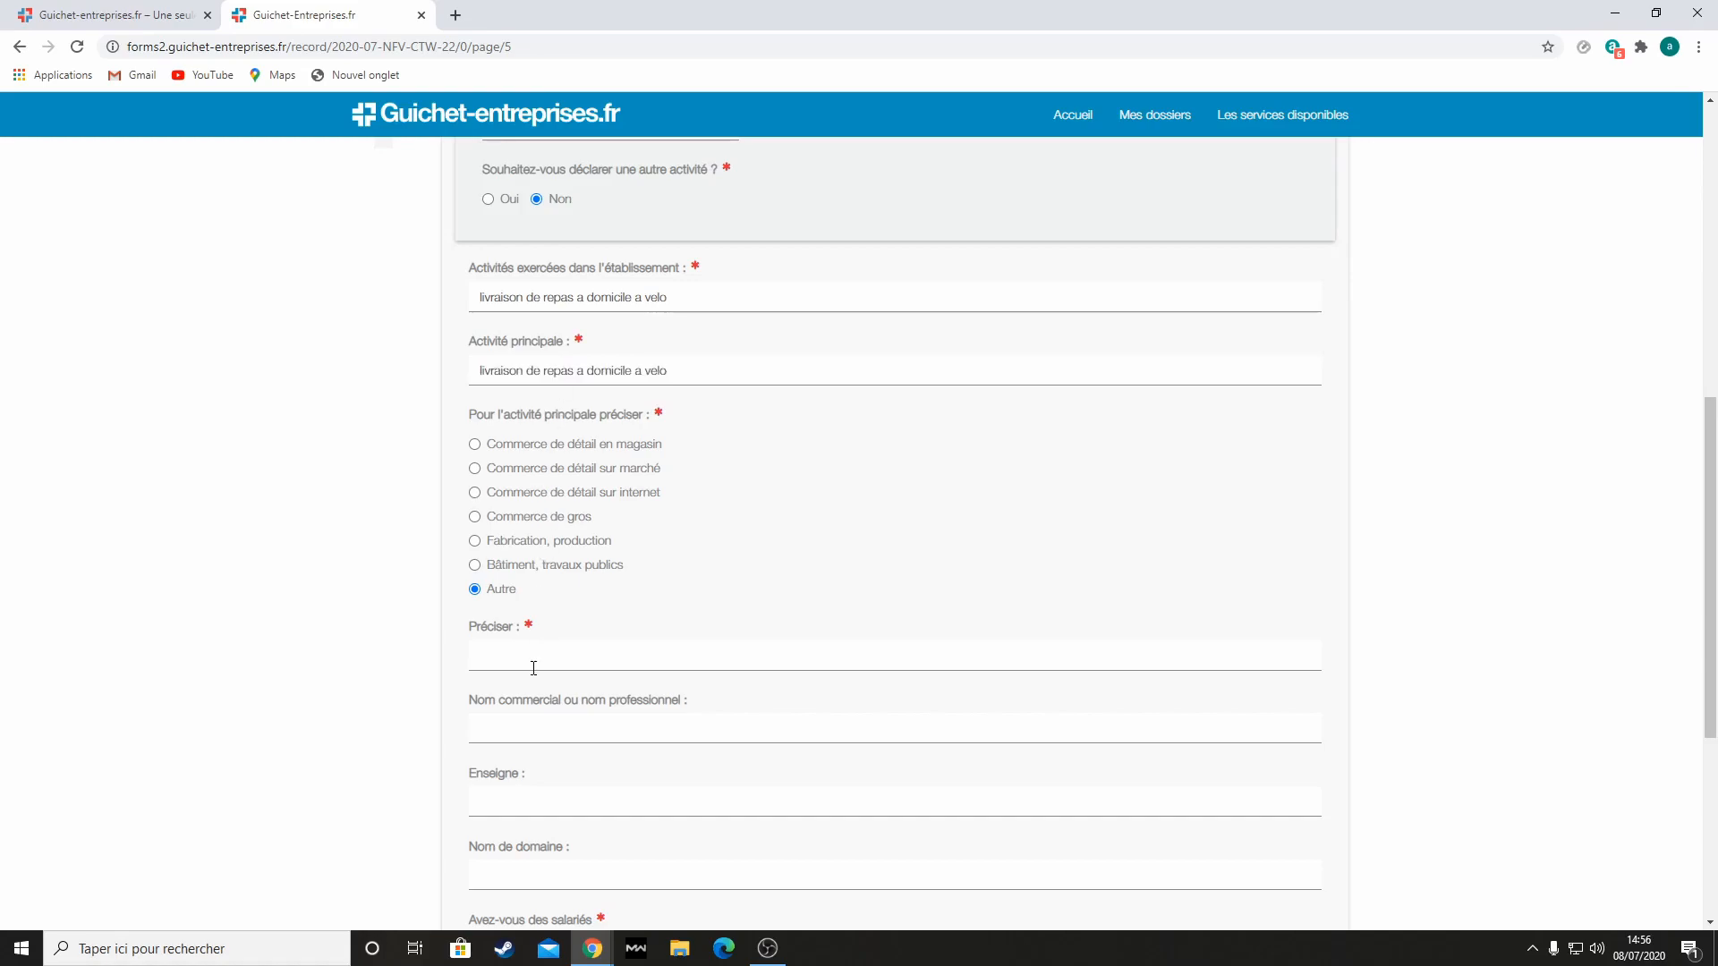
right_click(525, 654)
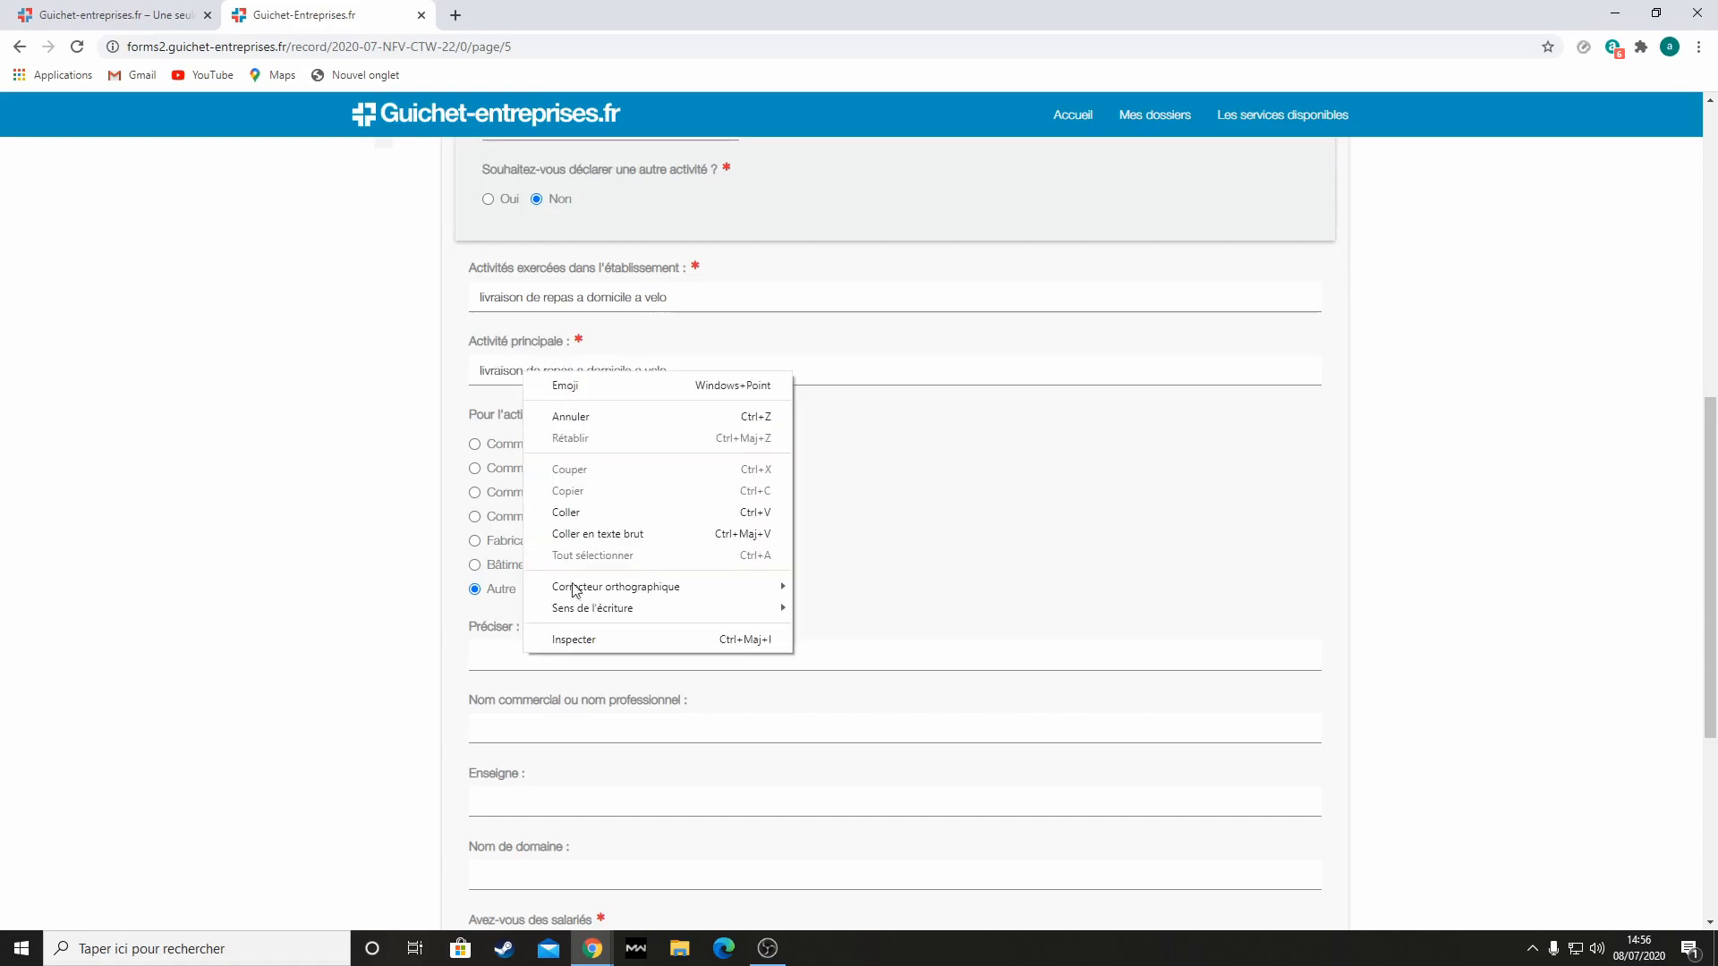
click(583, 518)
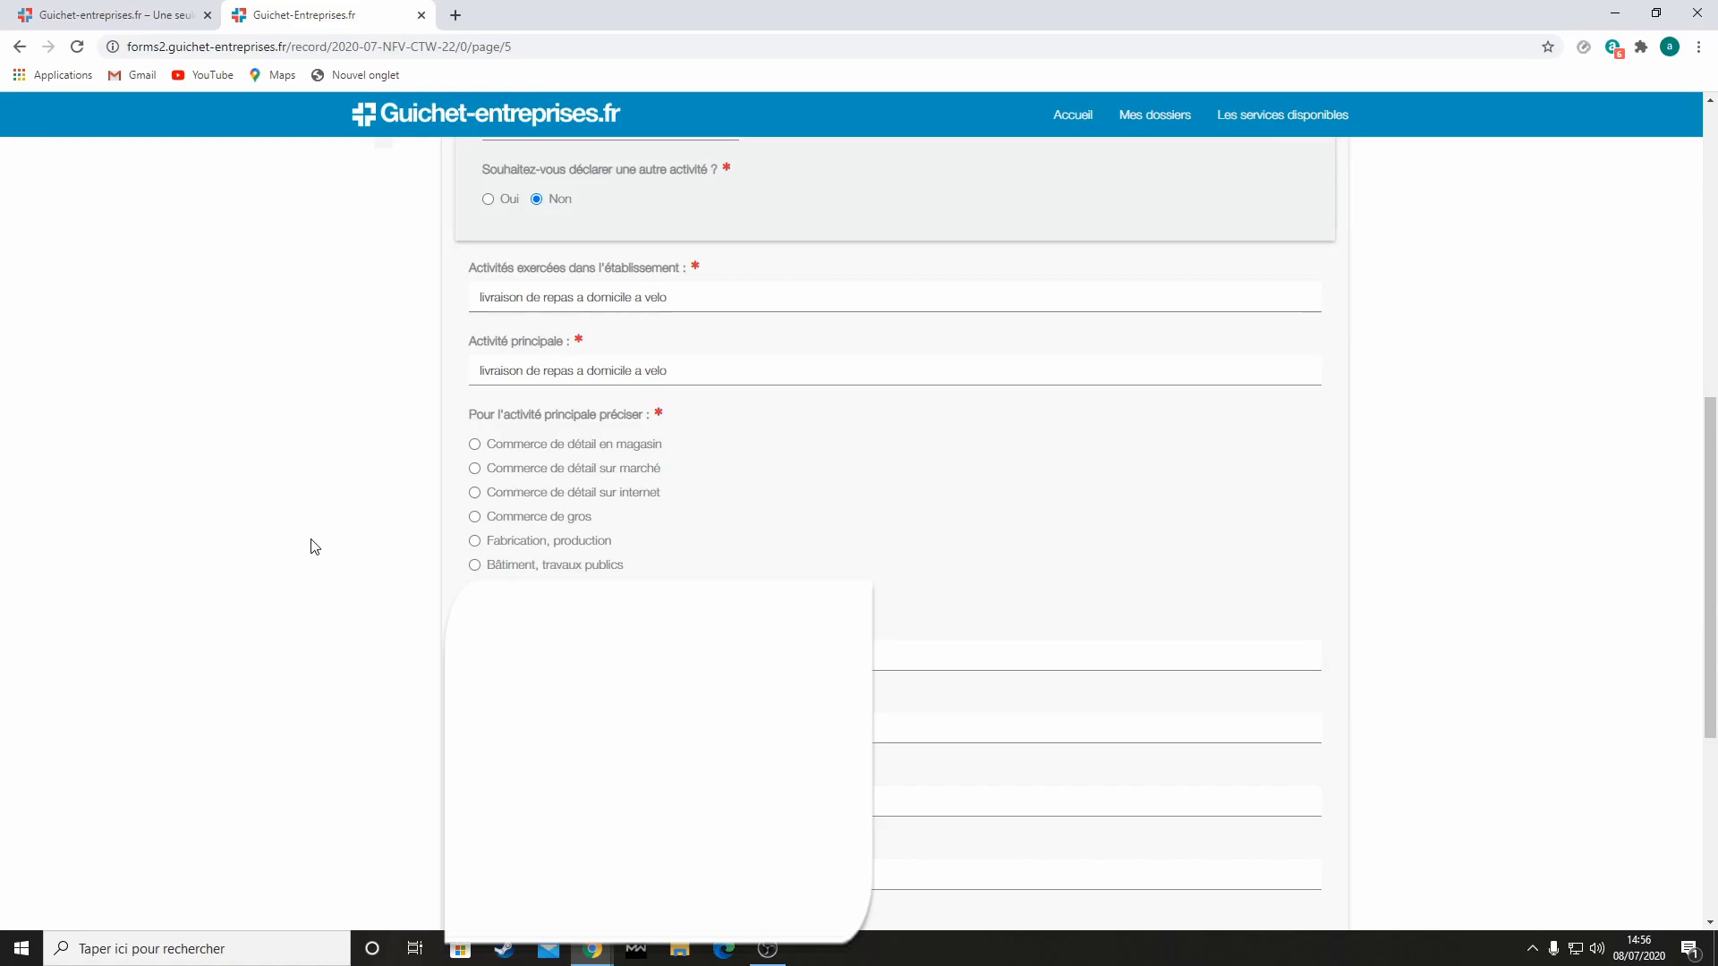
Enter "uber eat" as the commercial name, enseigne and domain name, and continue to the social declaration, keeping Non for declaring a linked person
text(uber eat)
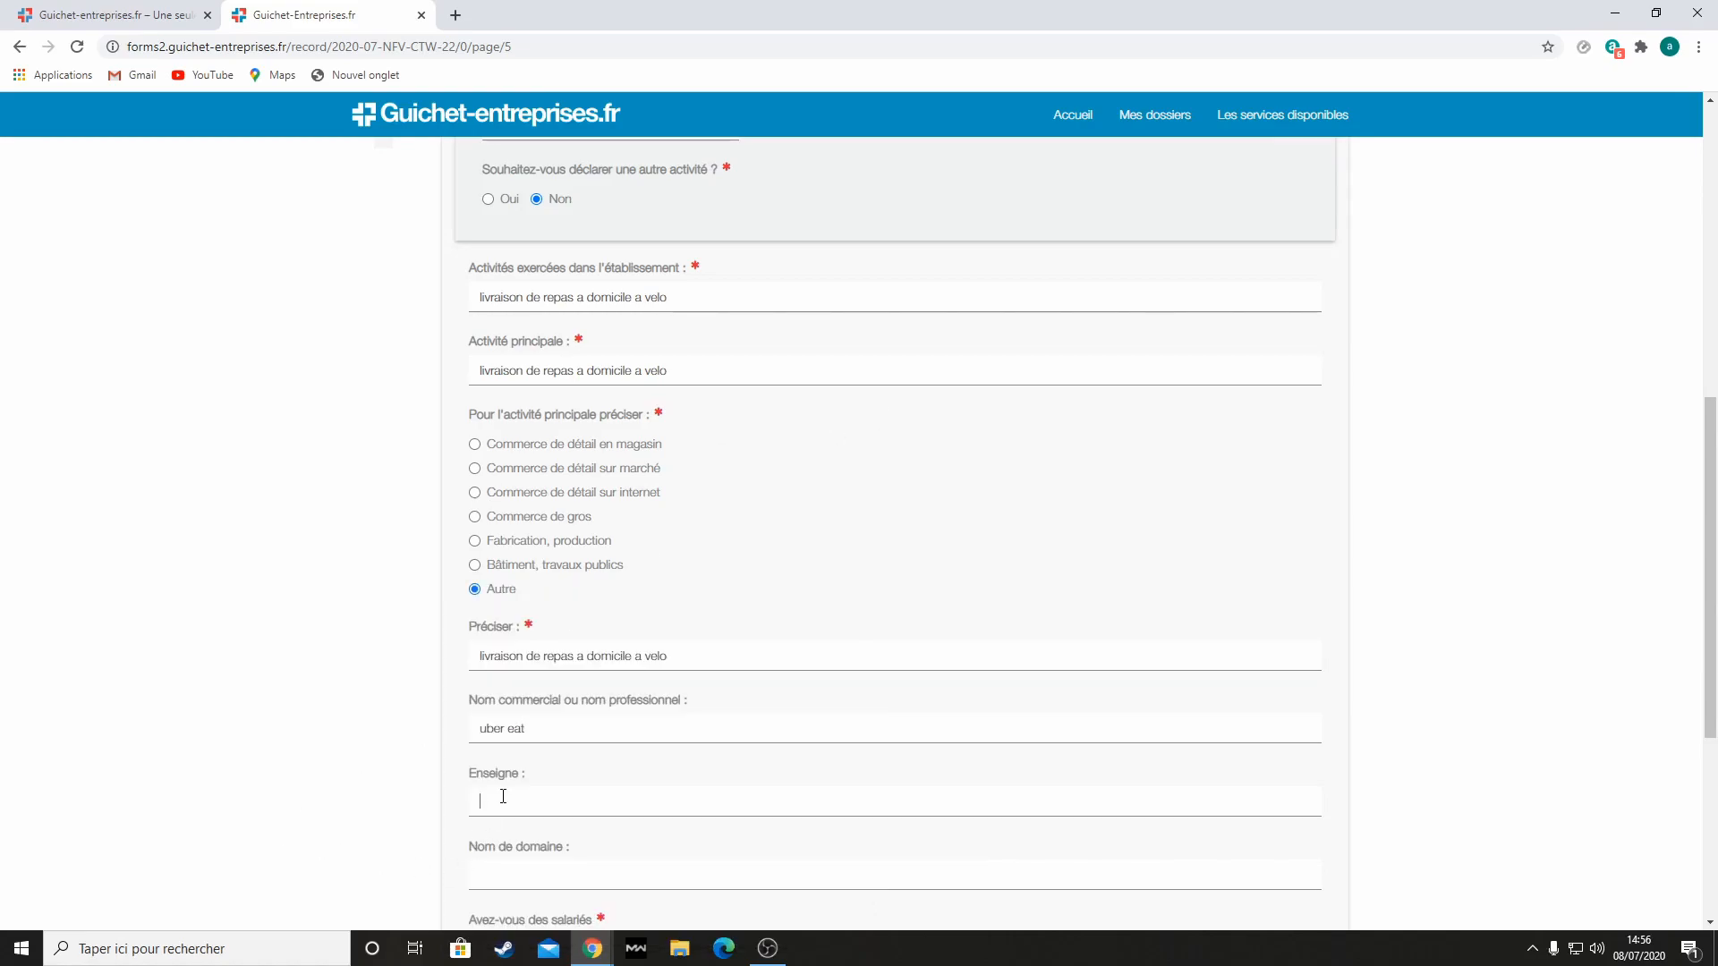
text(uber eat)
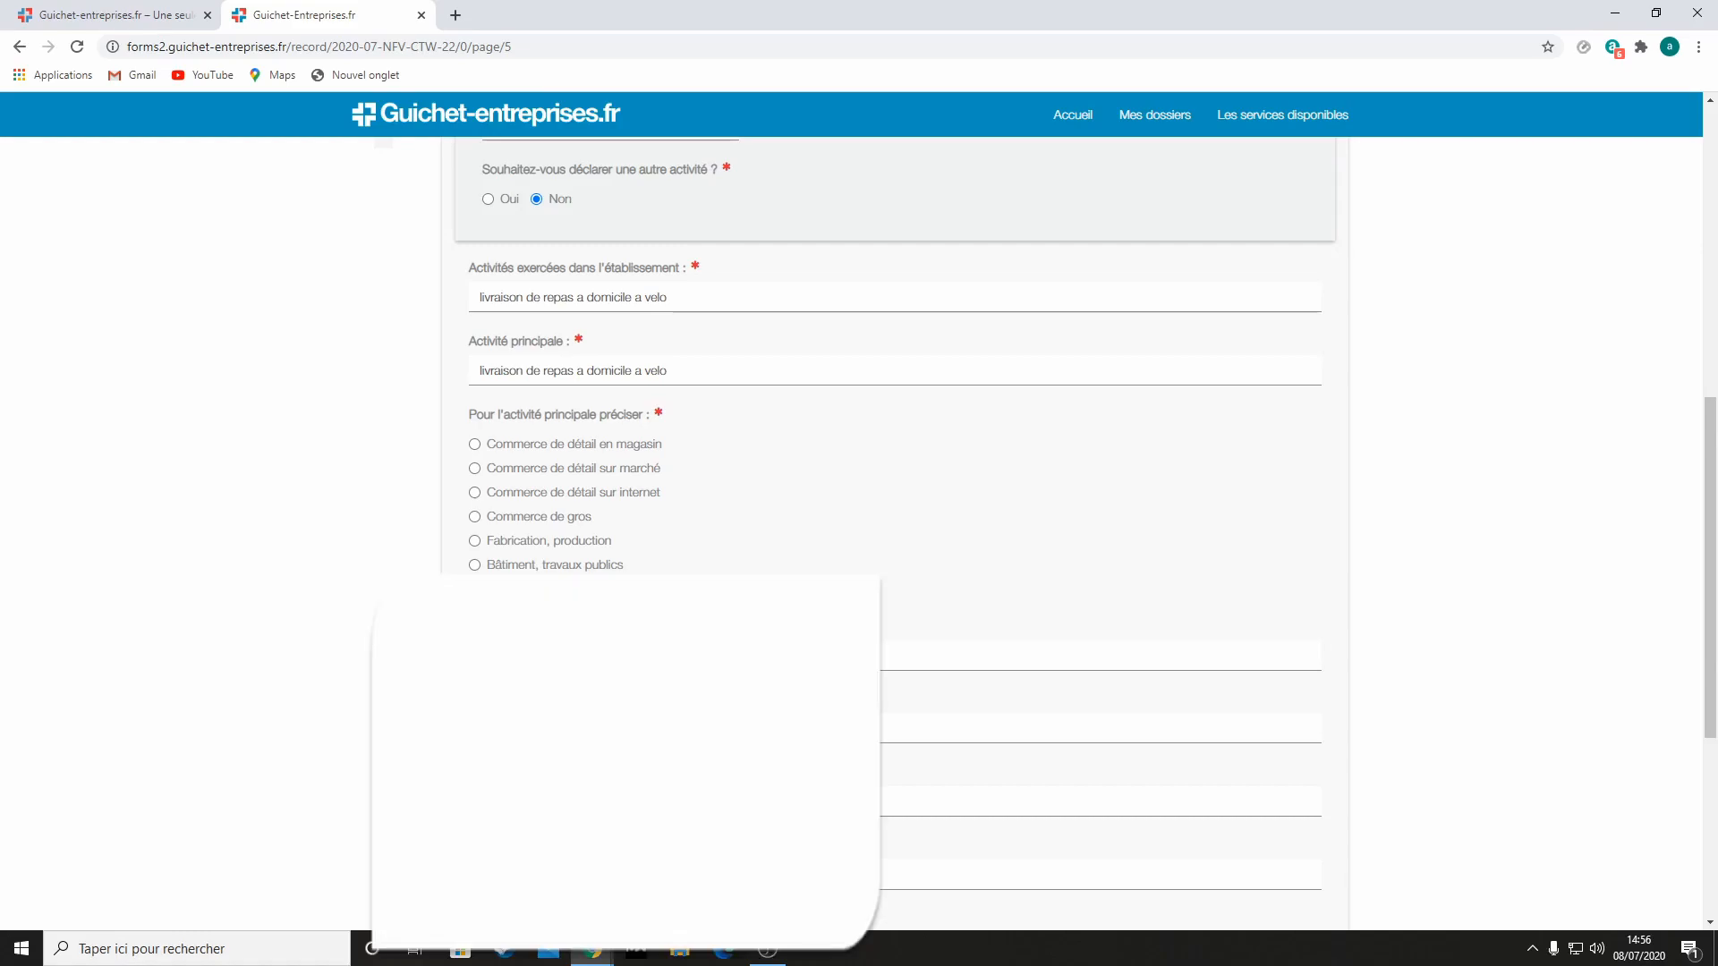
scroll(1047, 515, down, 3)
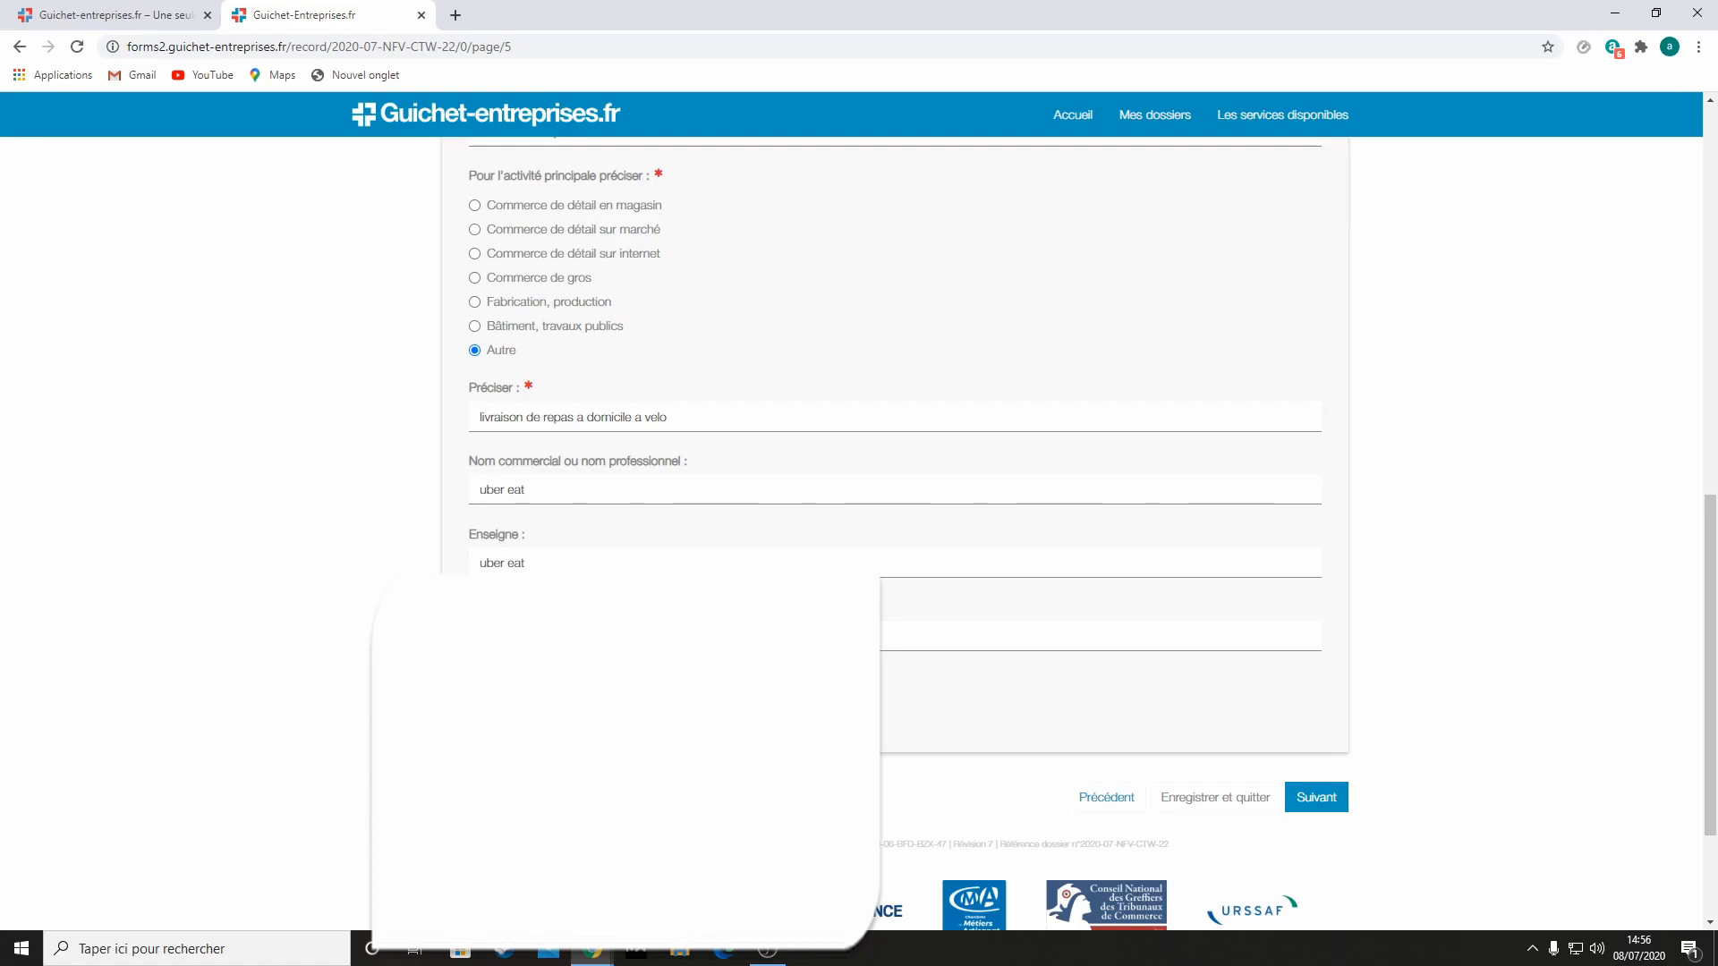
scroll(755, 713, down, 2)
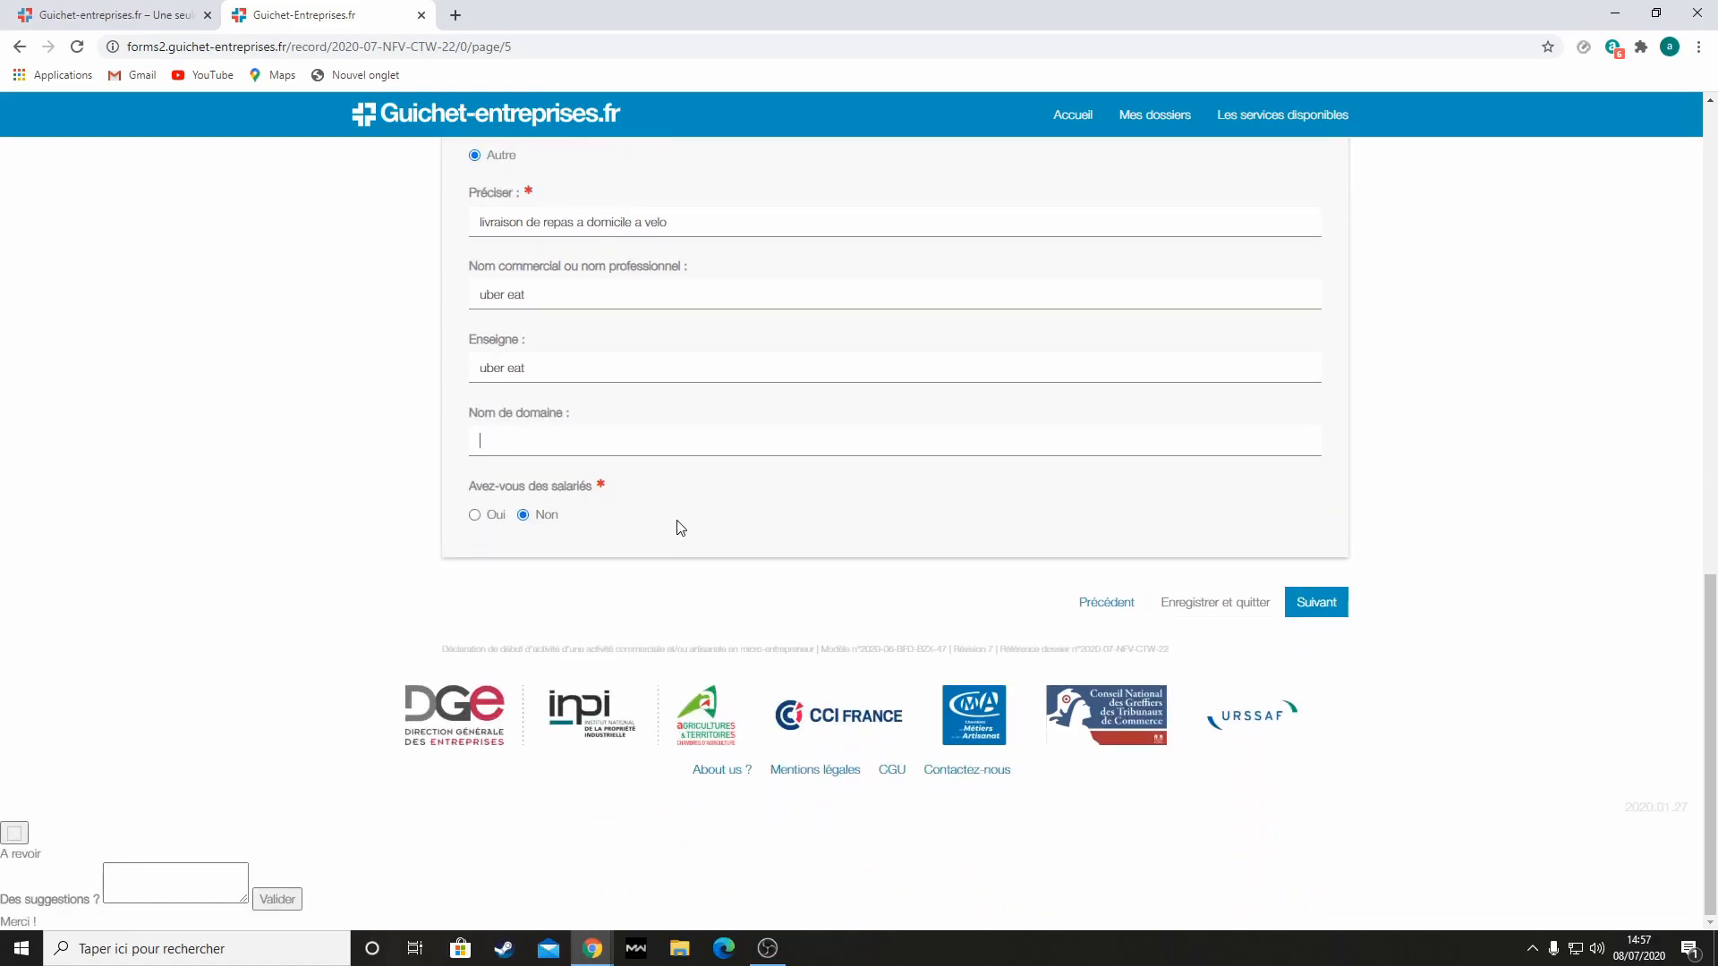
text(uber eat)
click(1322, 611)
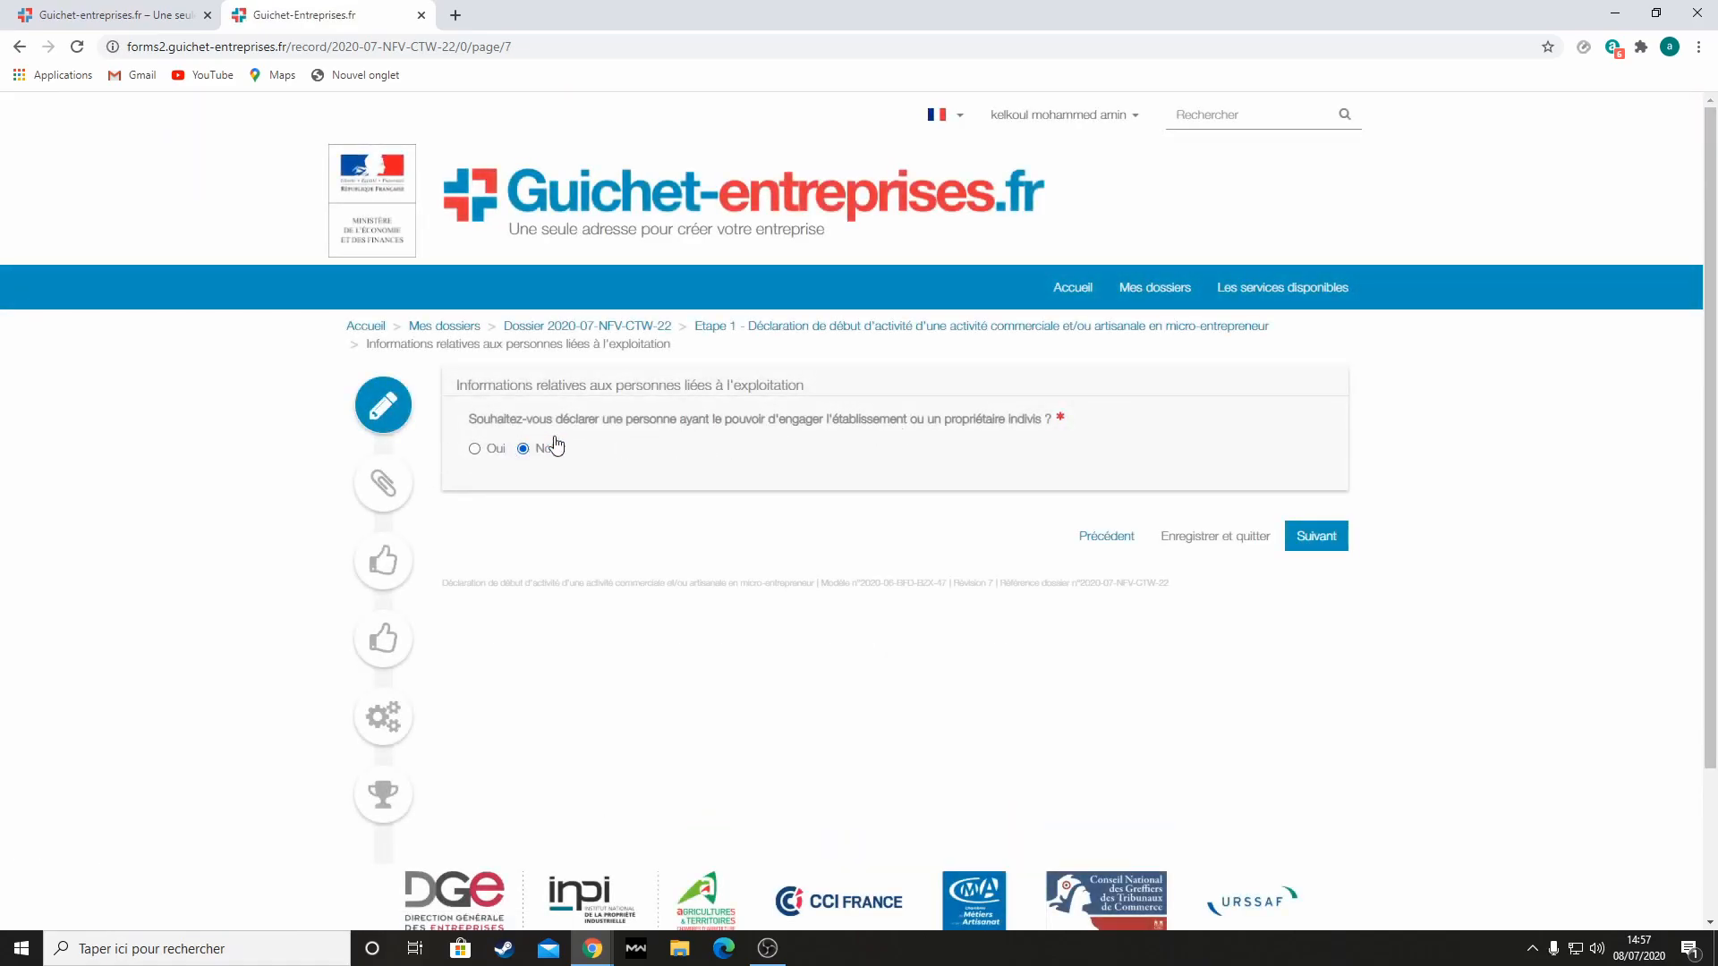
click(1327, 538)
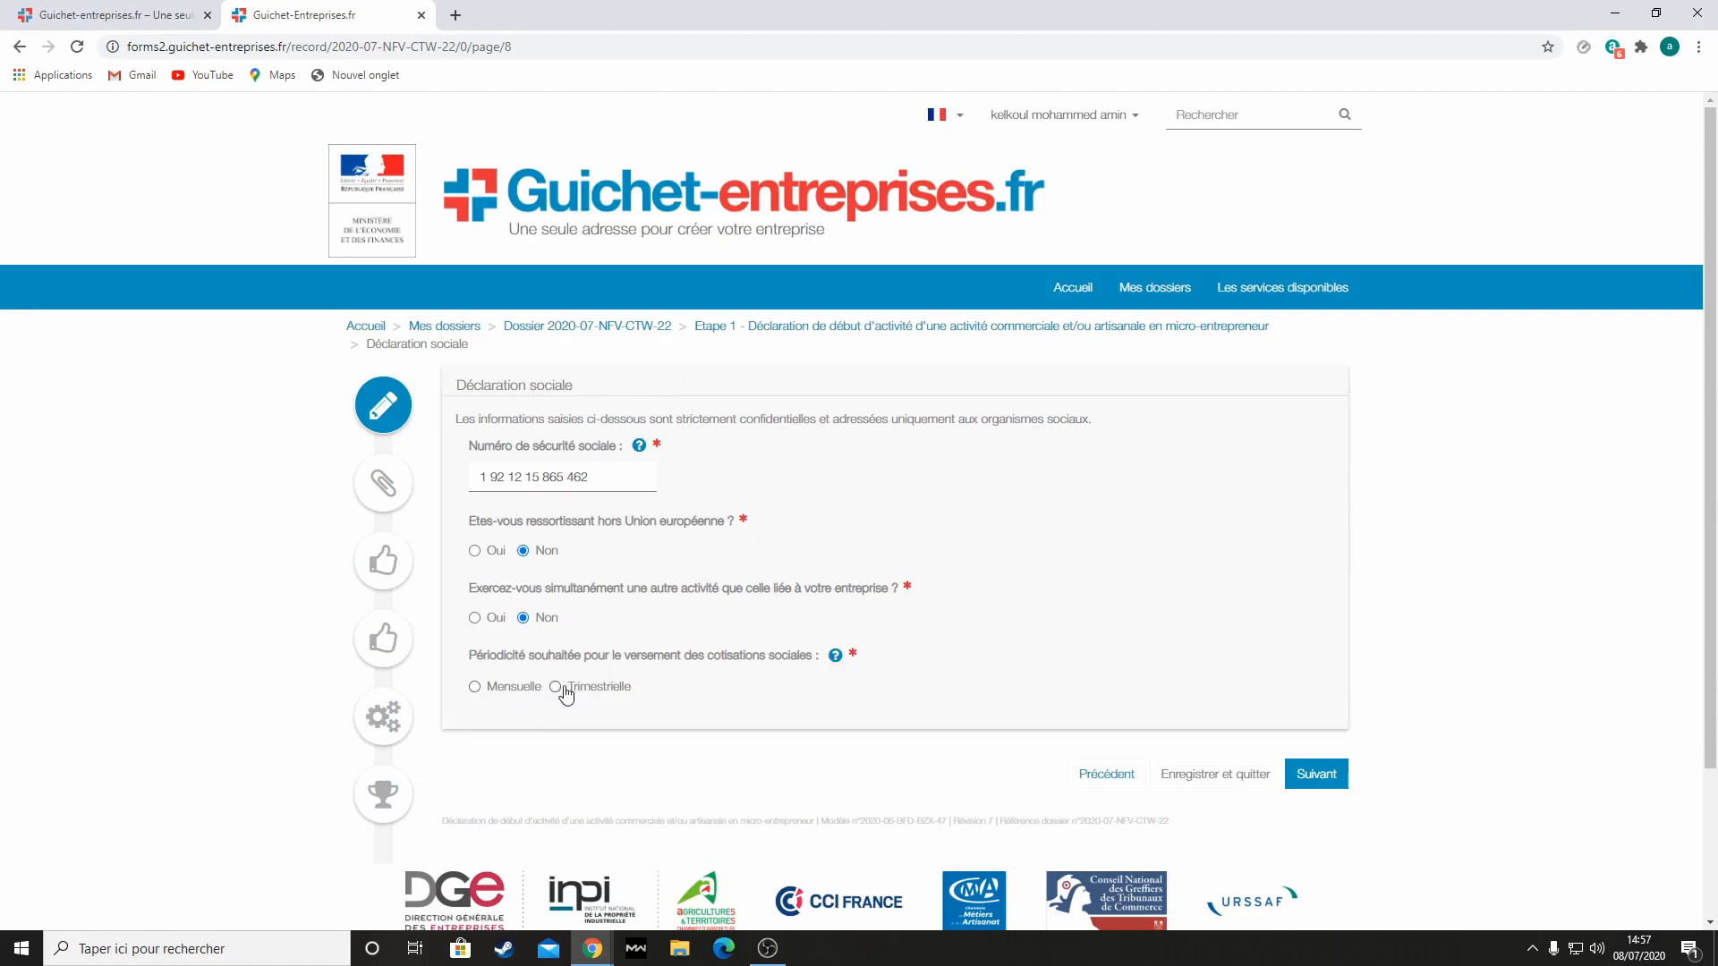
Set the social contributions to Trimestrielle, correct the social security number, and continue past the tax option with Oui for versement libératoire
click(590, 754)
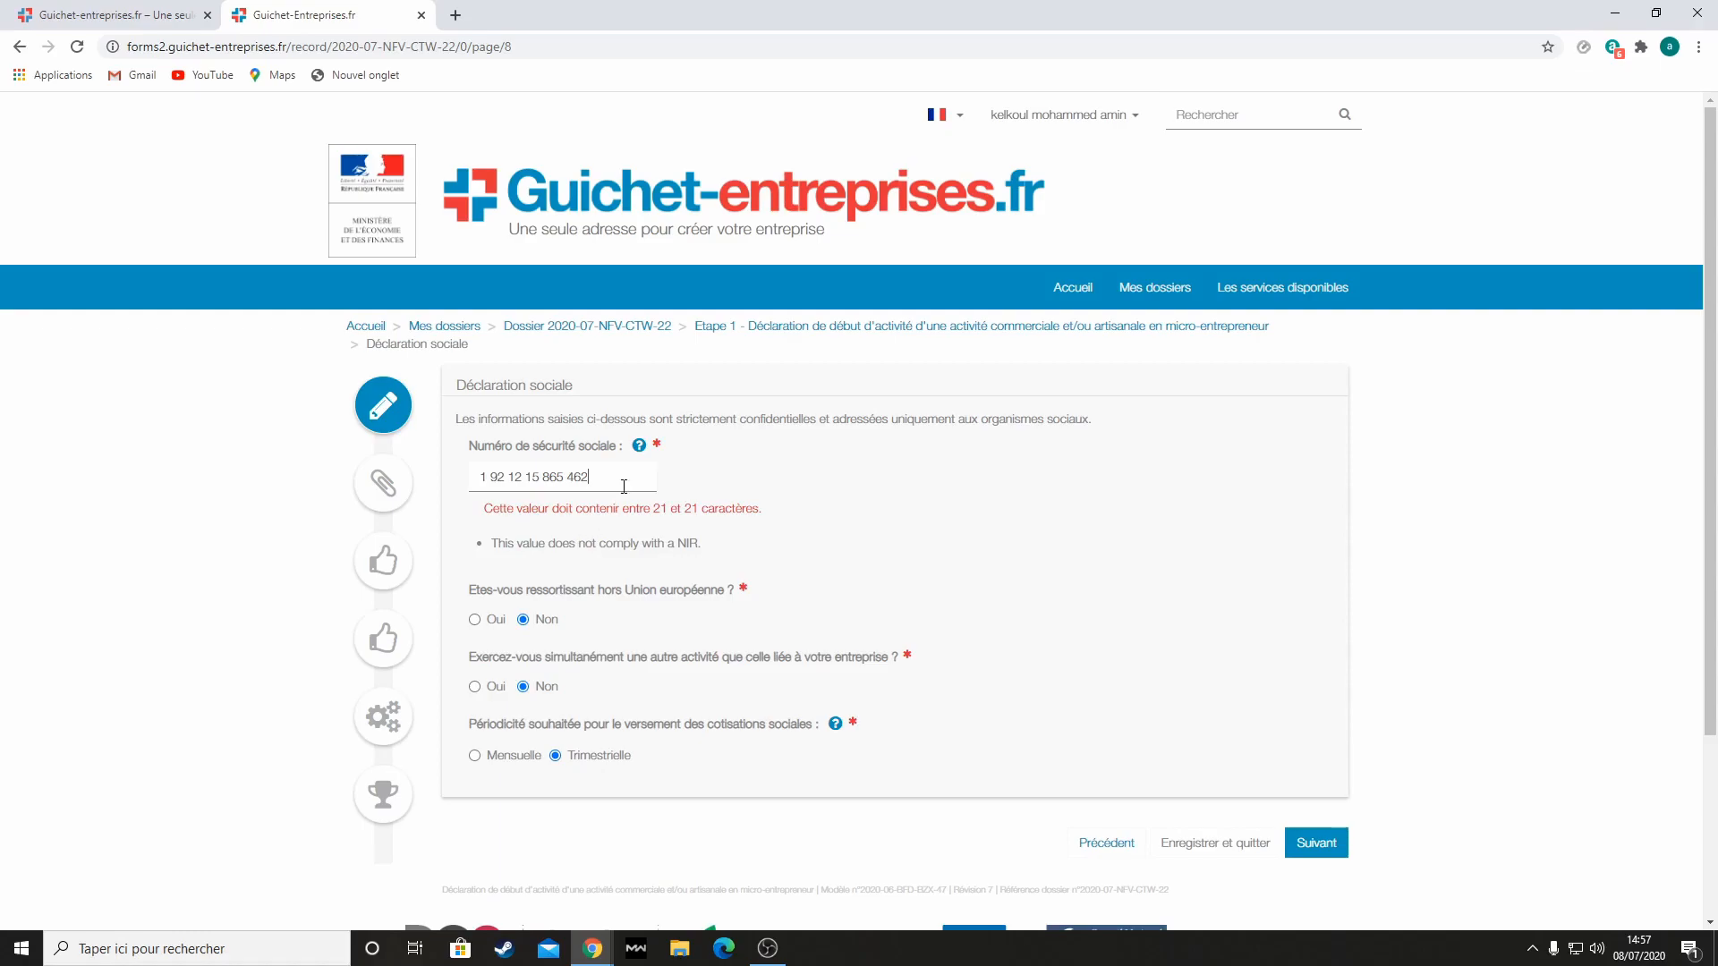
text(1)
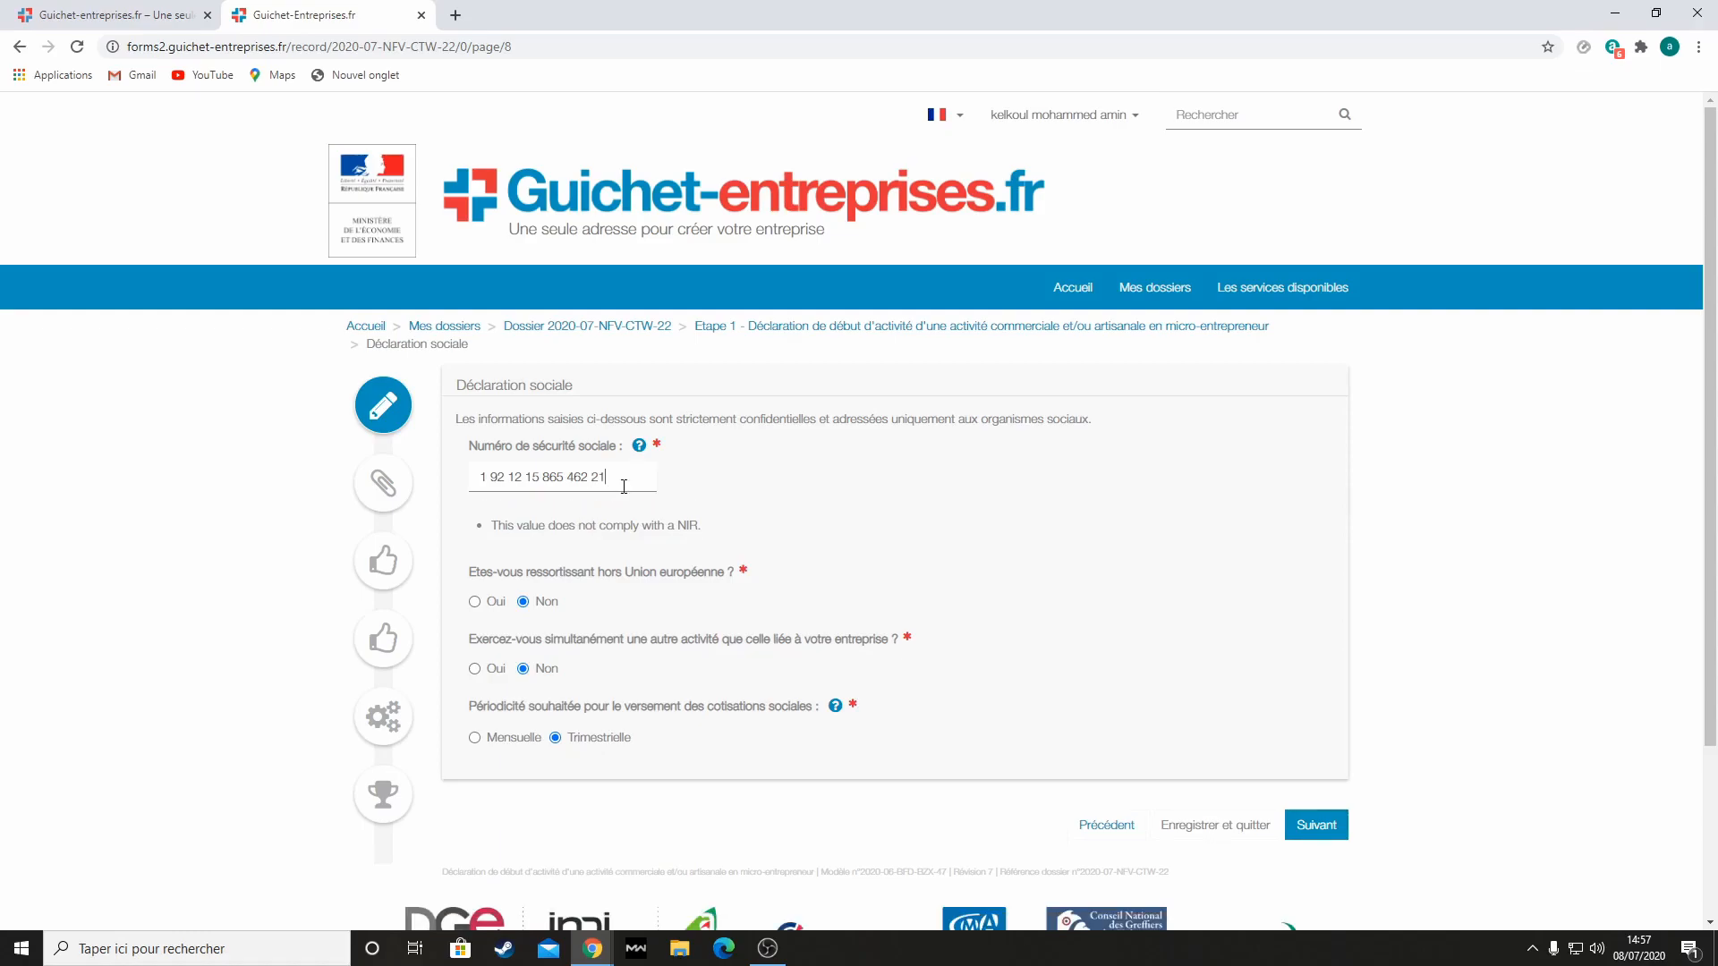
click(1319, 838)
drag(631, 471, 397, 490)
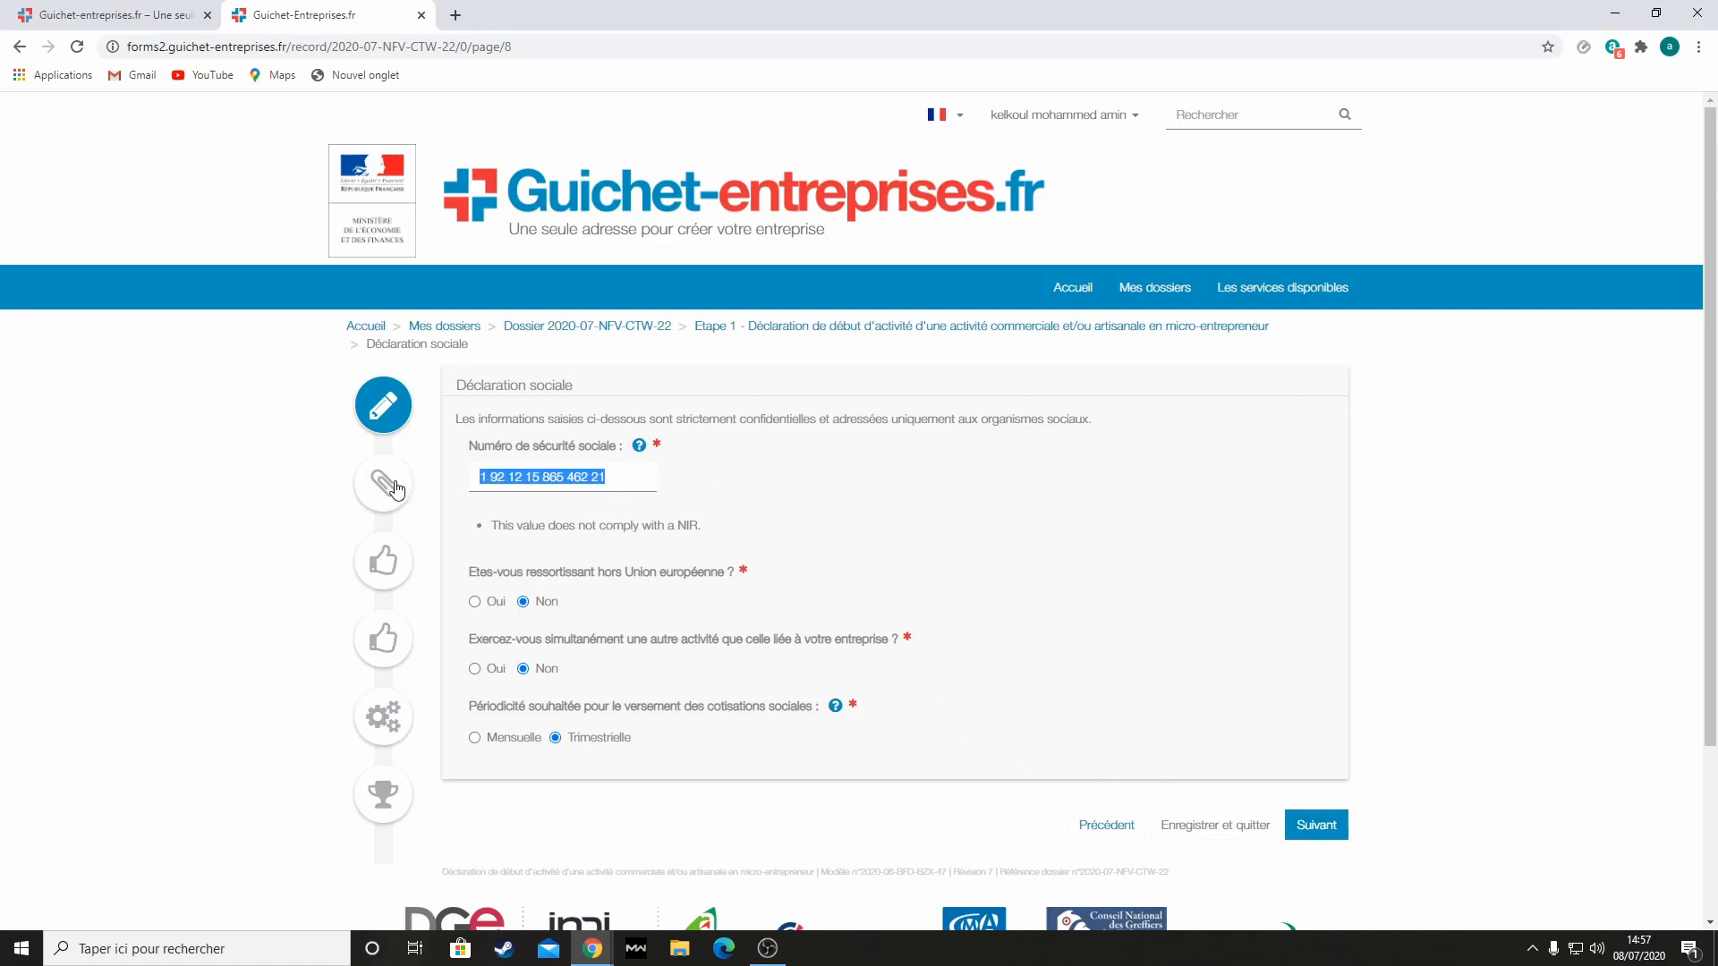
text(1 9)
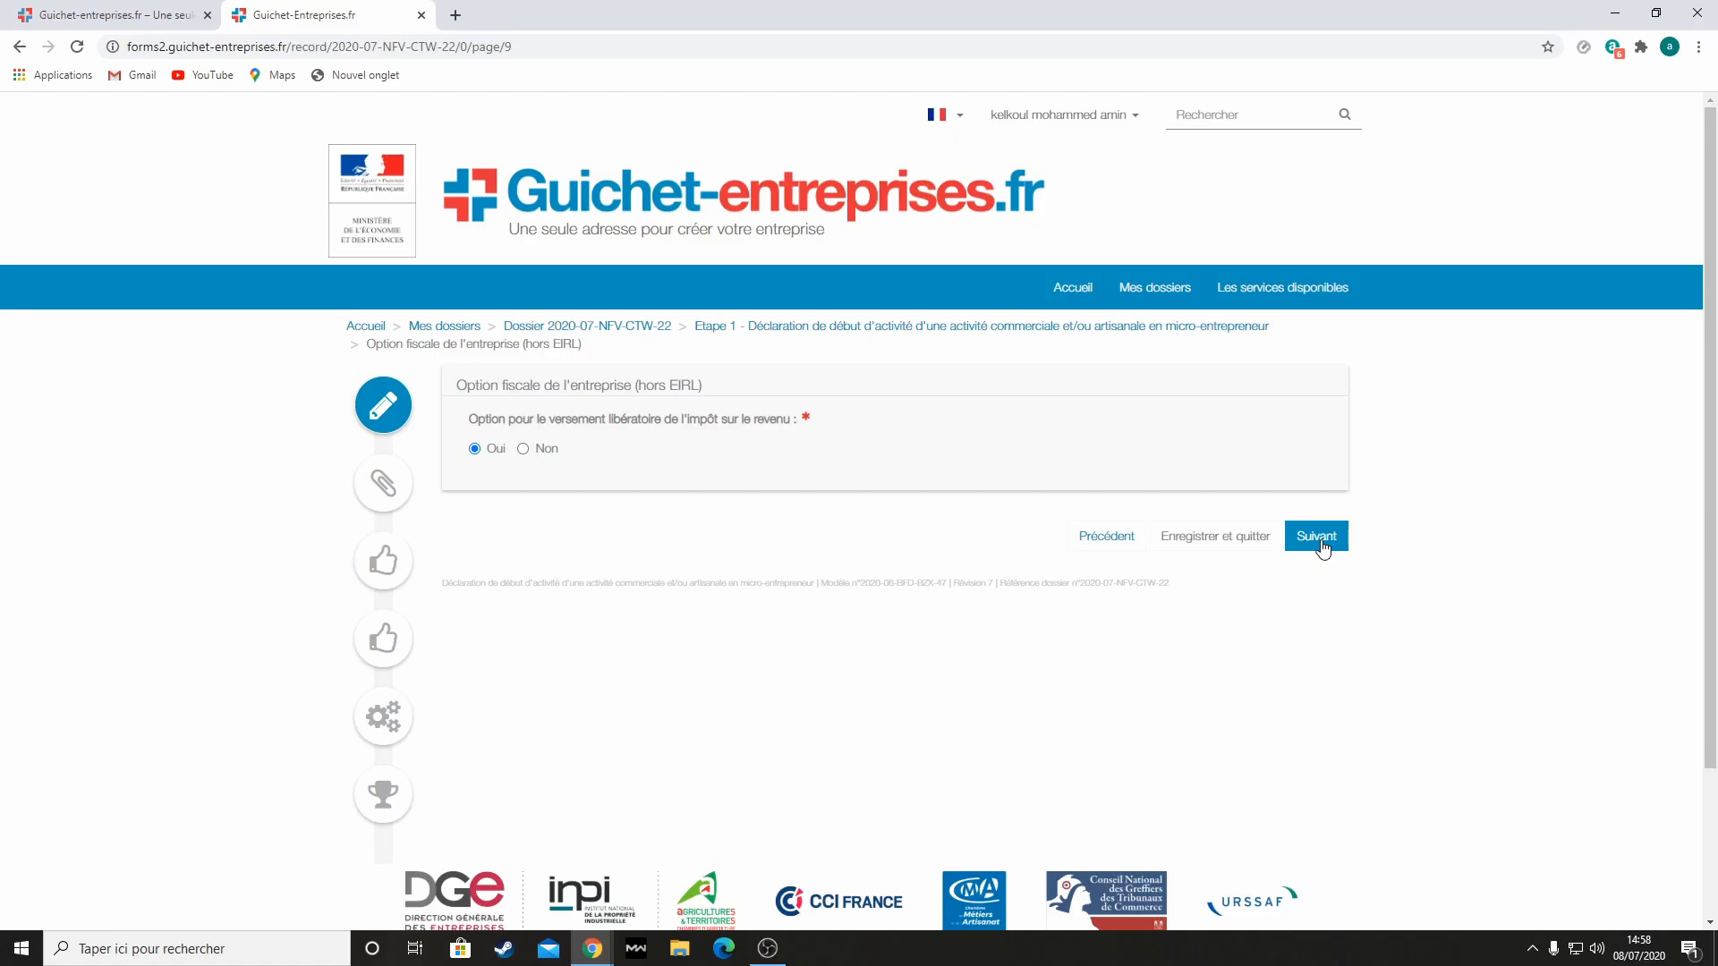
click(1322, 543)
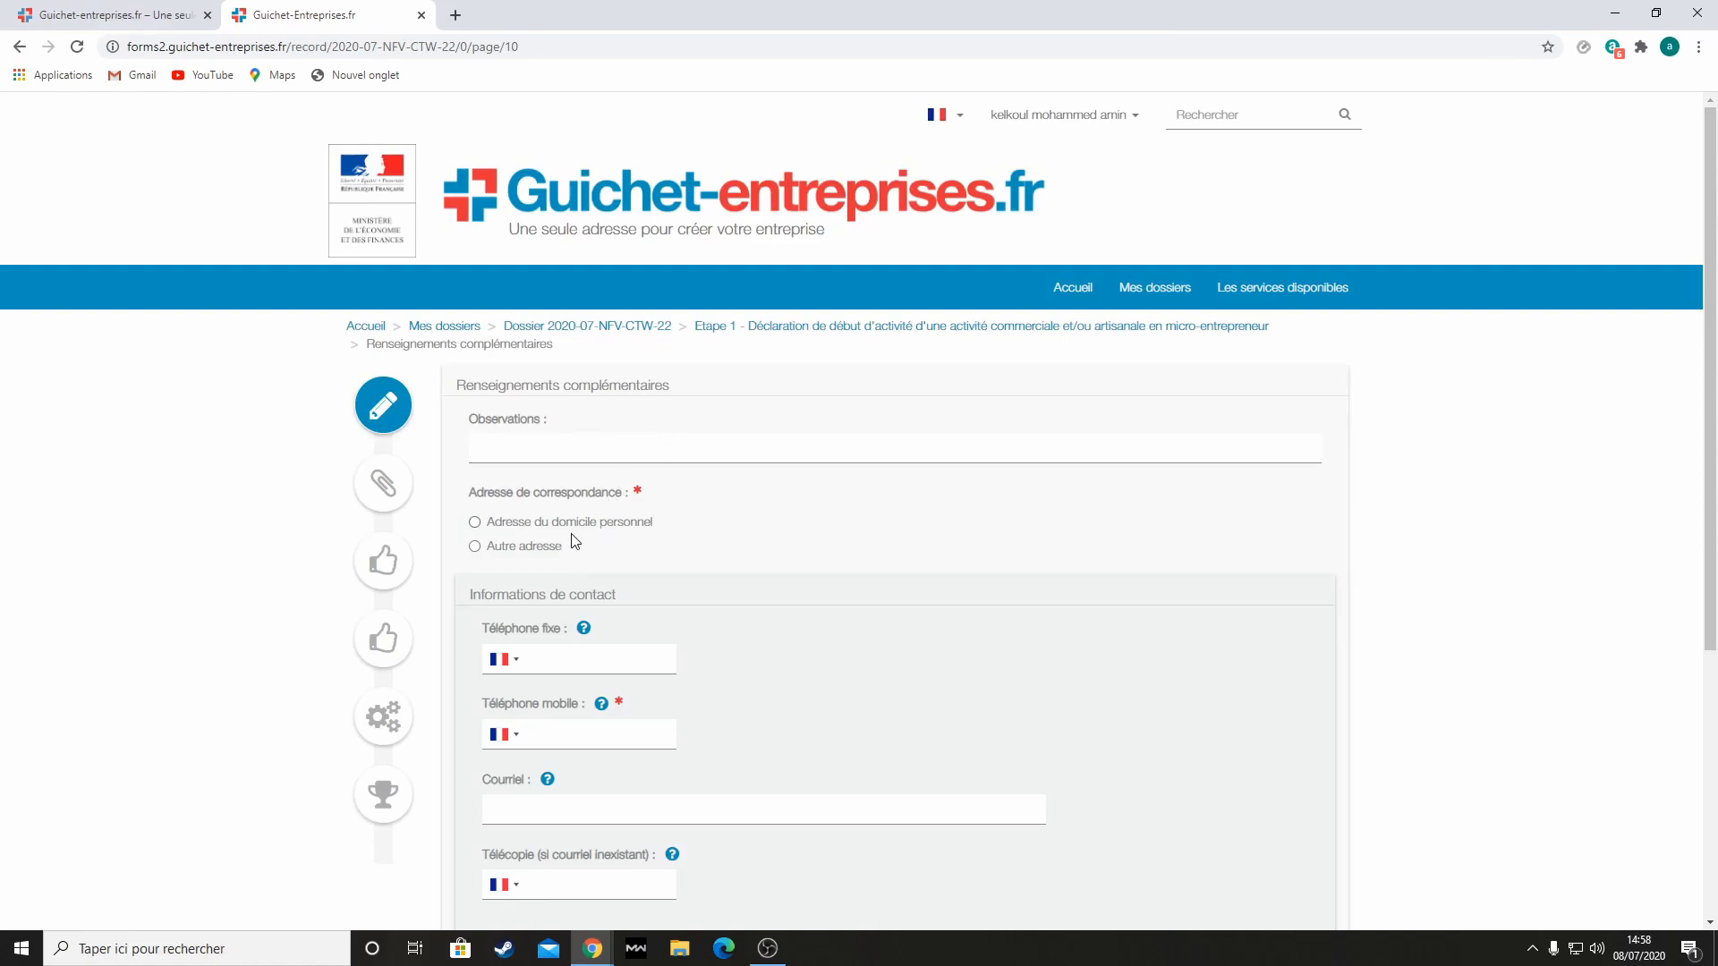
Set the correspondence address to "Adresse du domicile personnel", fill in the contact's e-mail, and continue to the signature page
click(537, 525)
scroll(582, 541, down, 3)
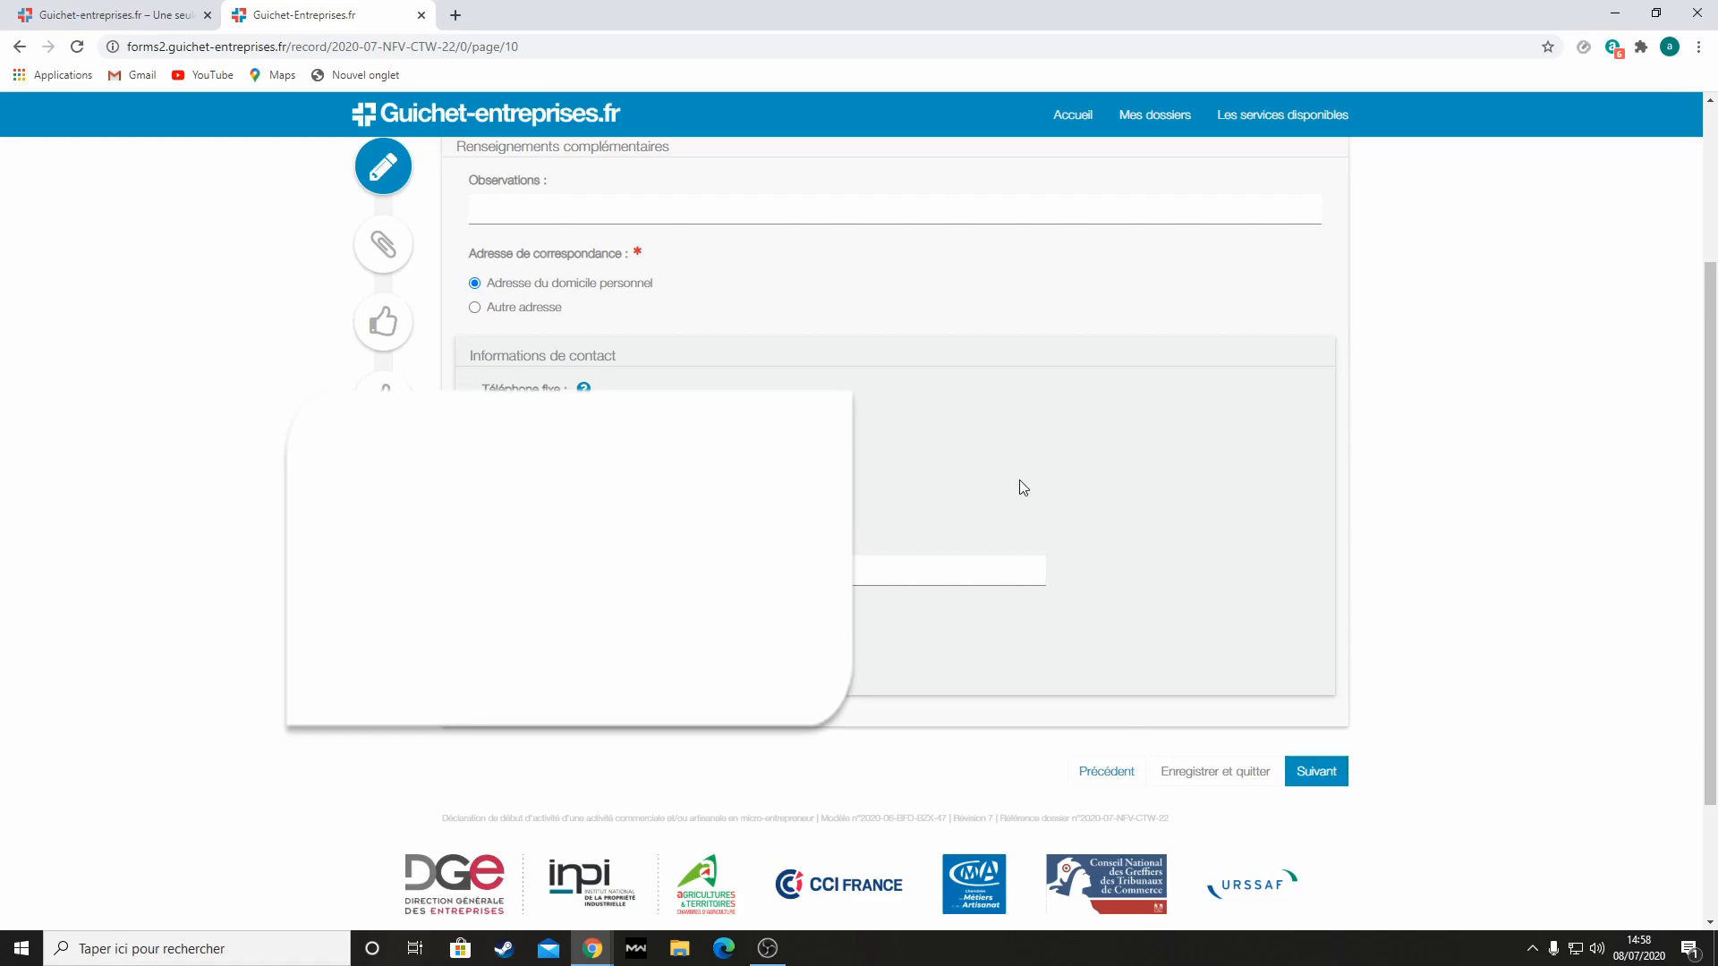
click(626, 571)
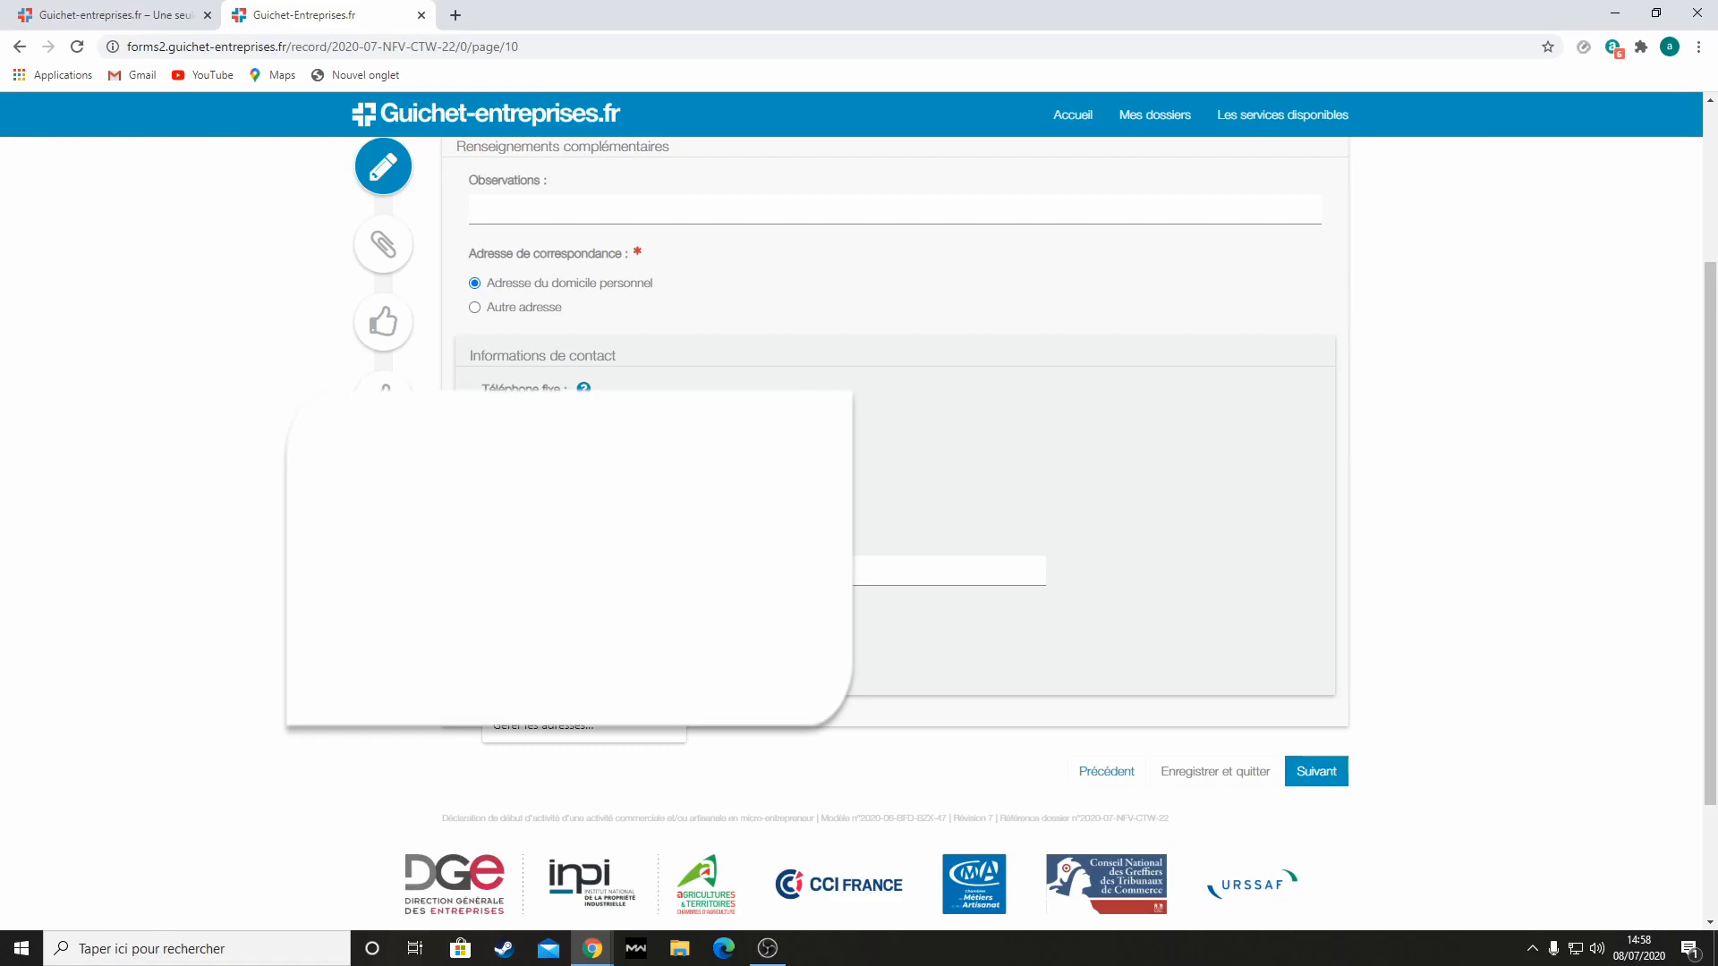
click(582, 617)
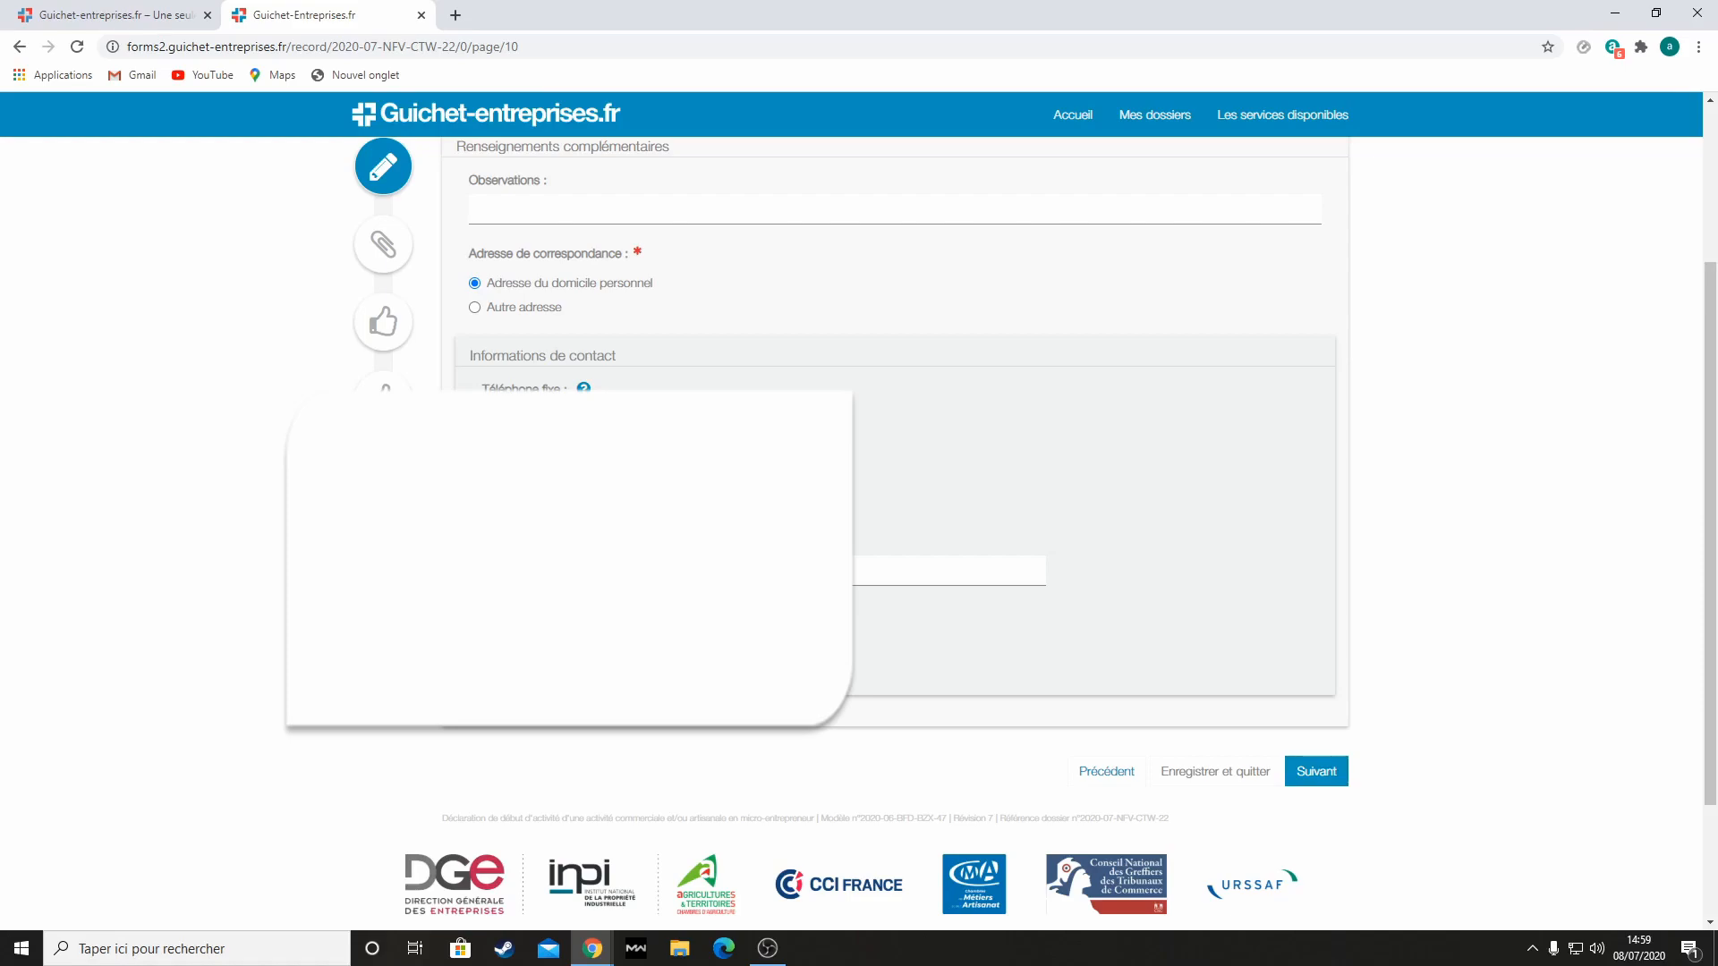
scroll(876, 649, down, 1)
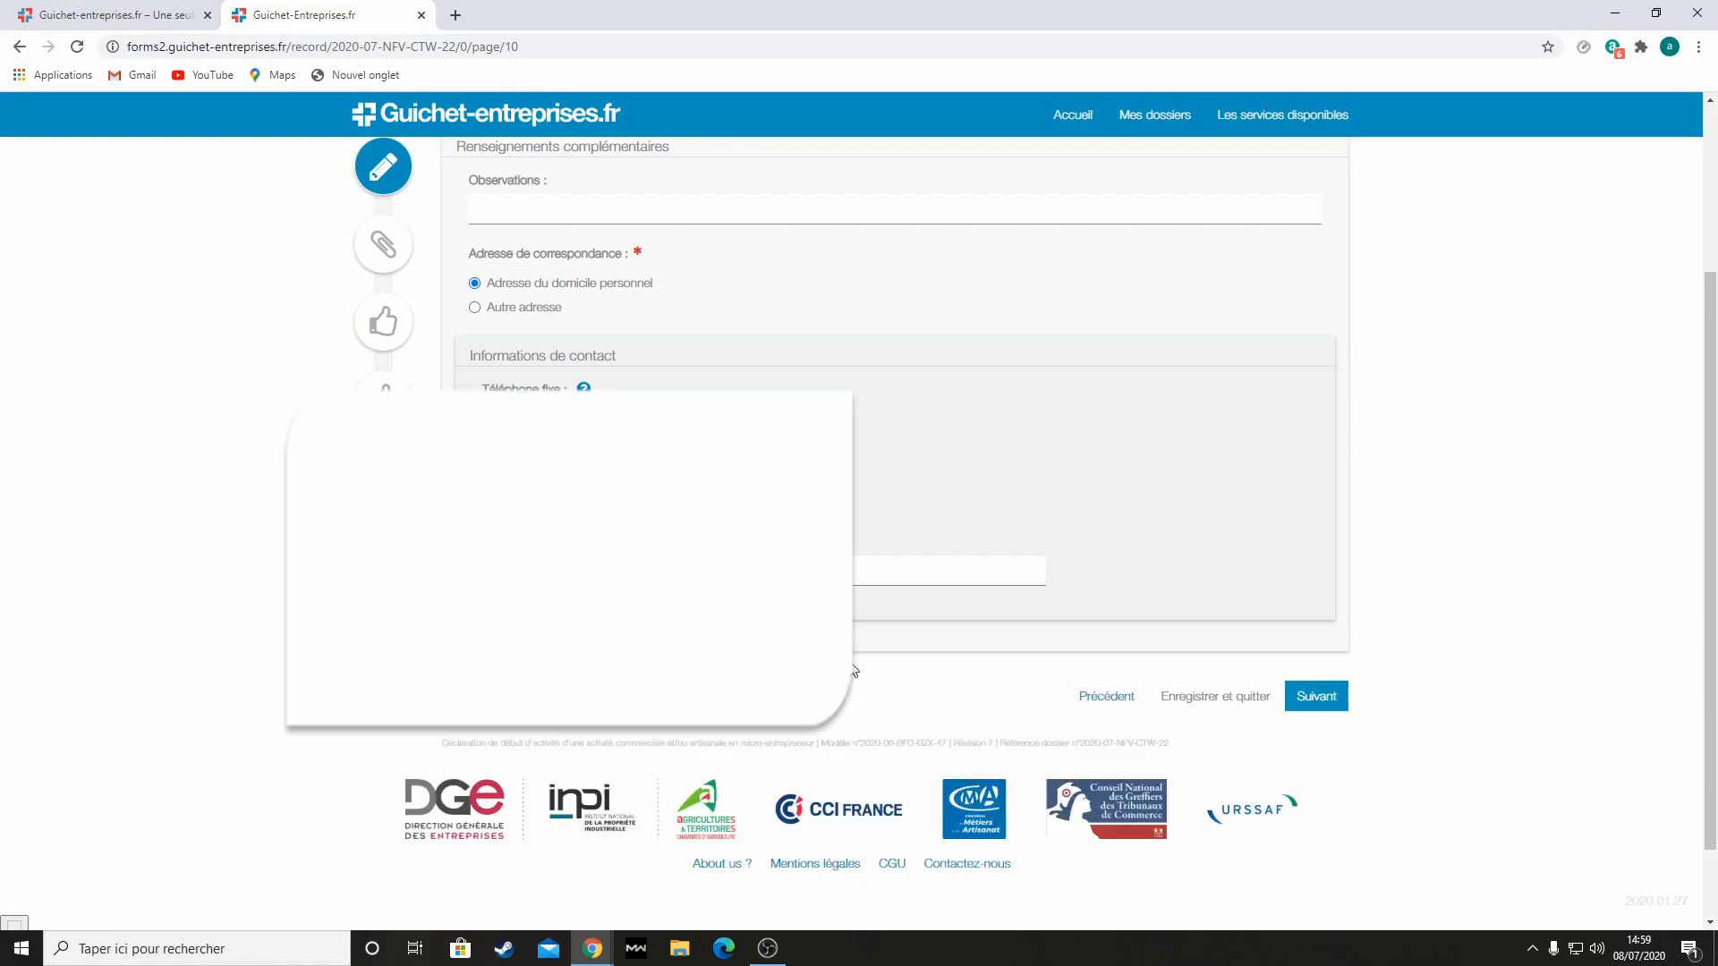
click(1328, 707)
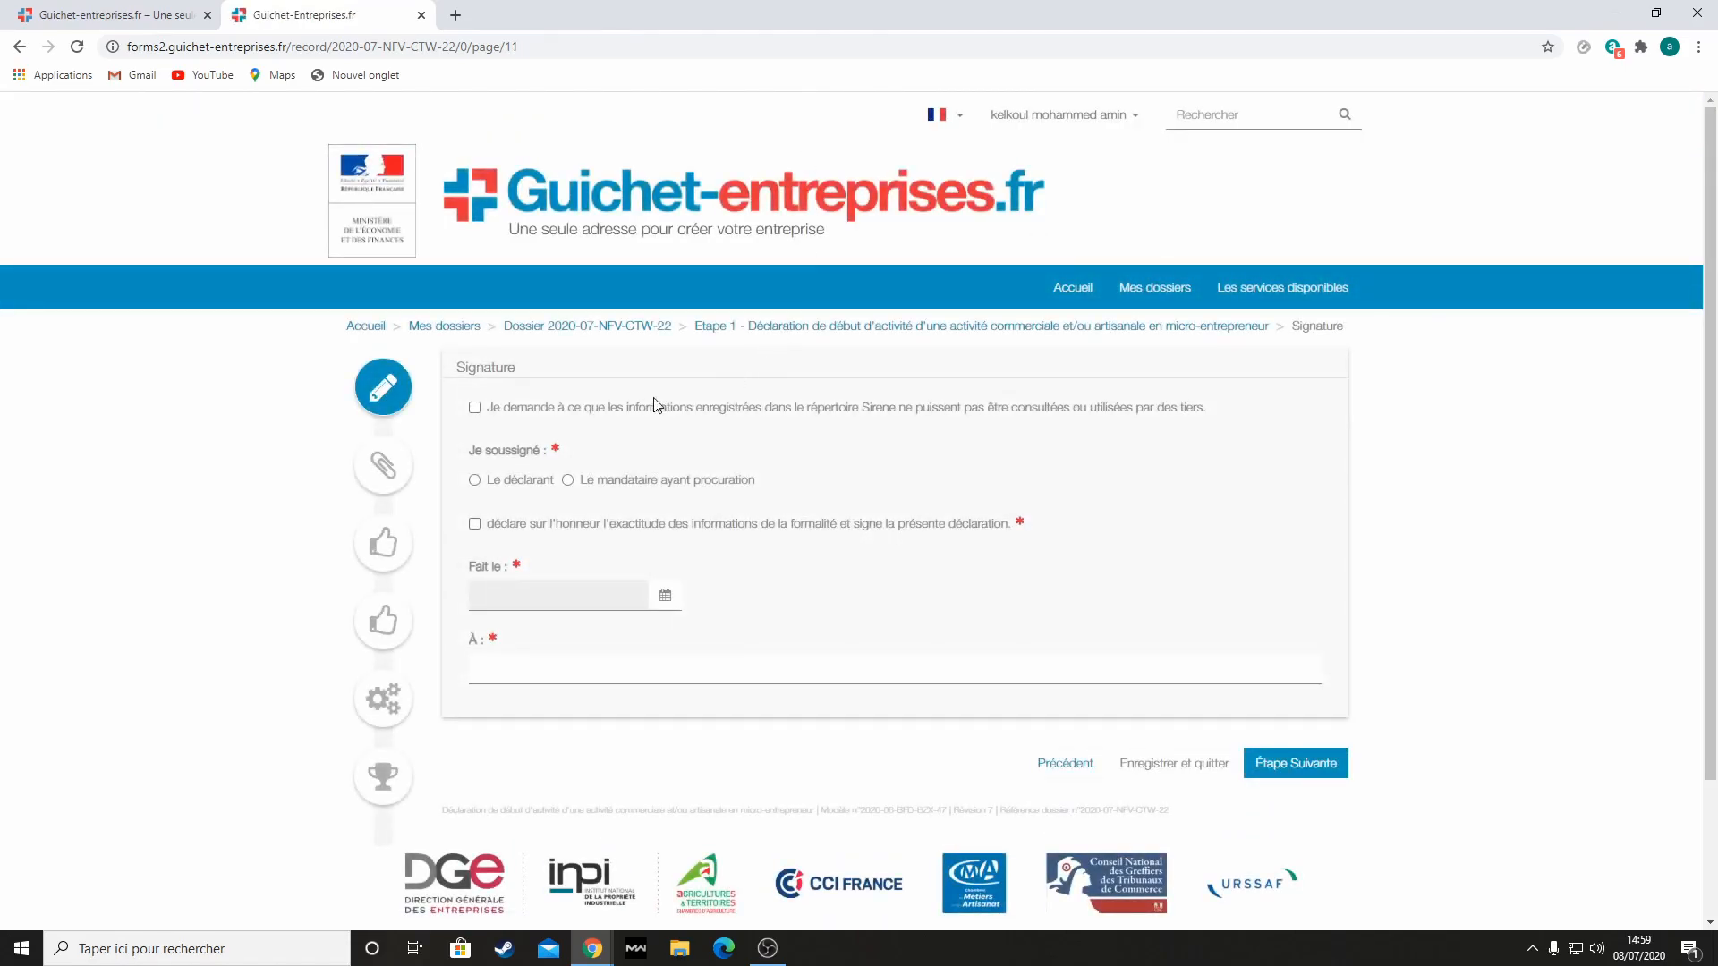
Request that the Sirene information stay closed to third parties, sign as Le déclarant, and certify the declaration's accuracy on honour
click(474, 408)
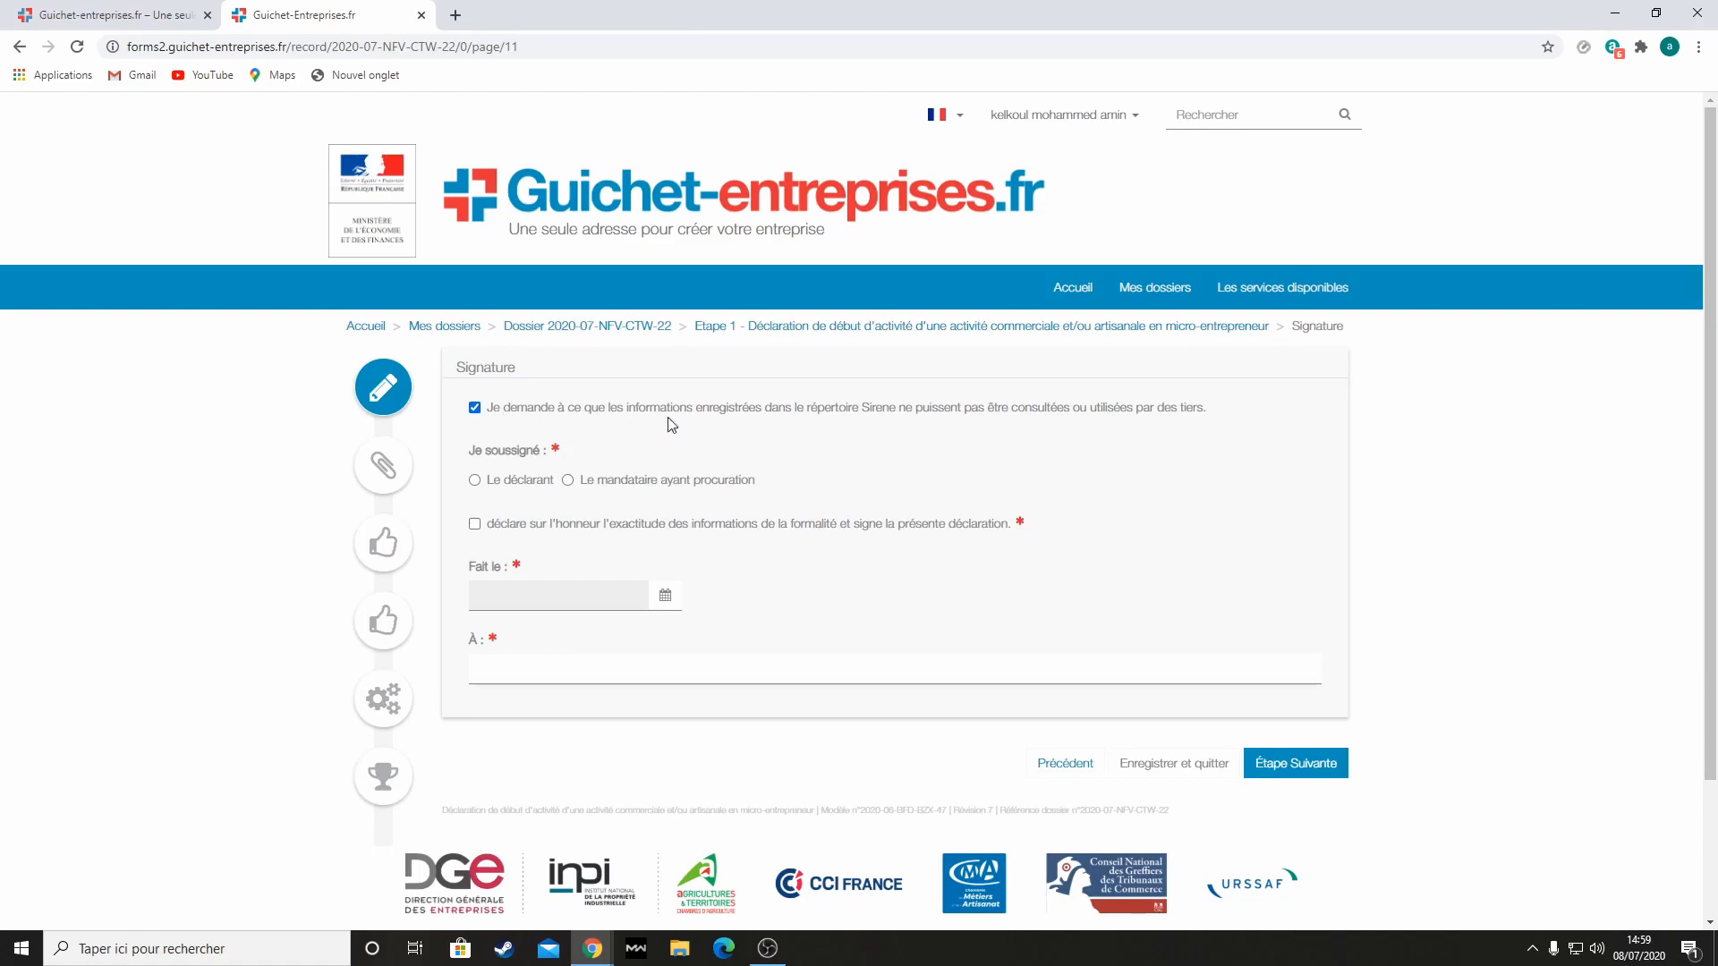
click(475, 481)
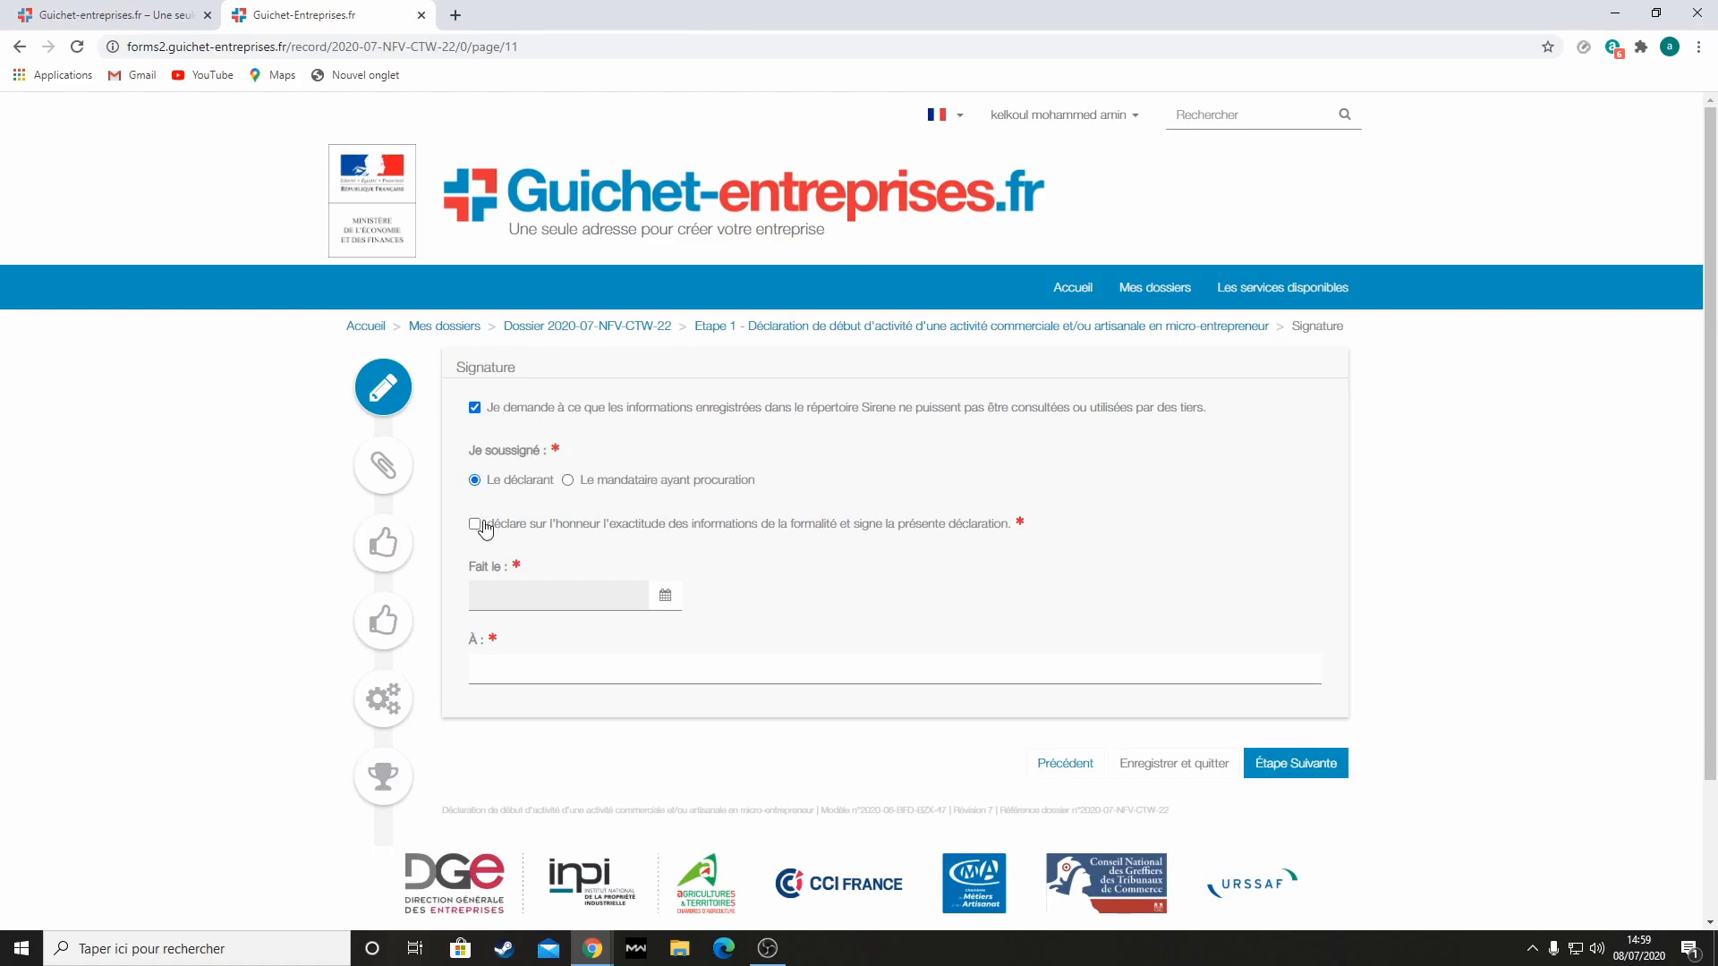
click(477, 524)
Date the signature 8 July 2020, fill in the place of signing, and proceed to the list of required supporting documents
click(516, 587)
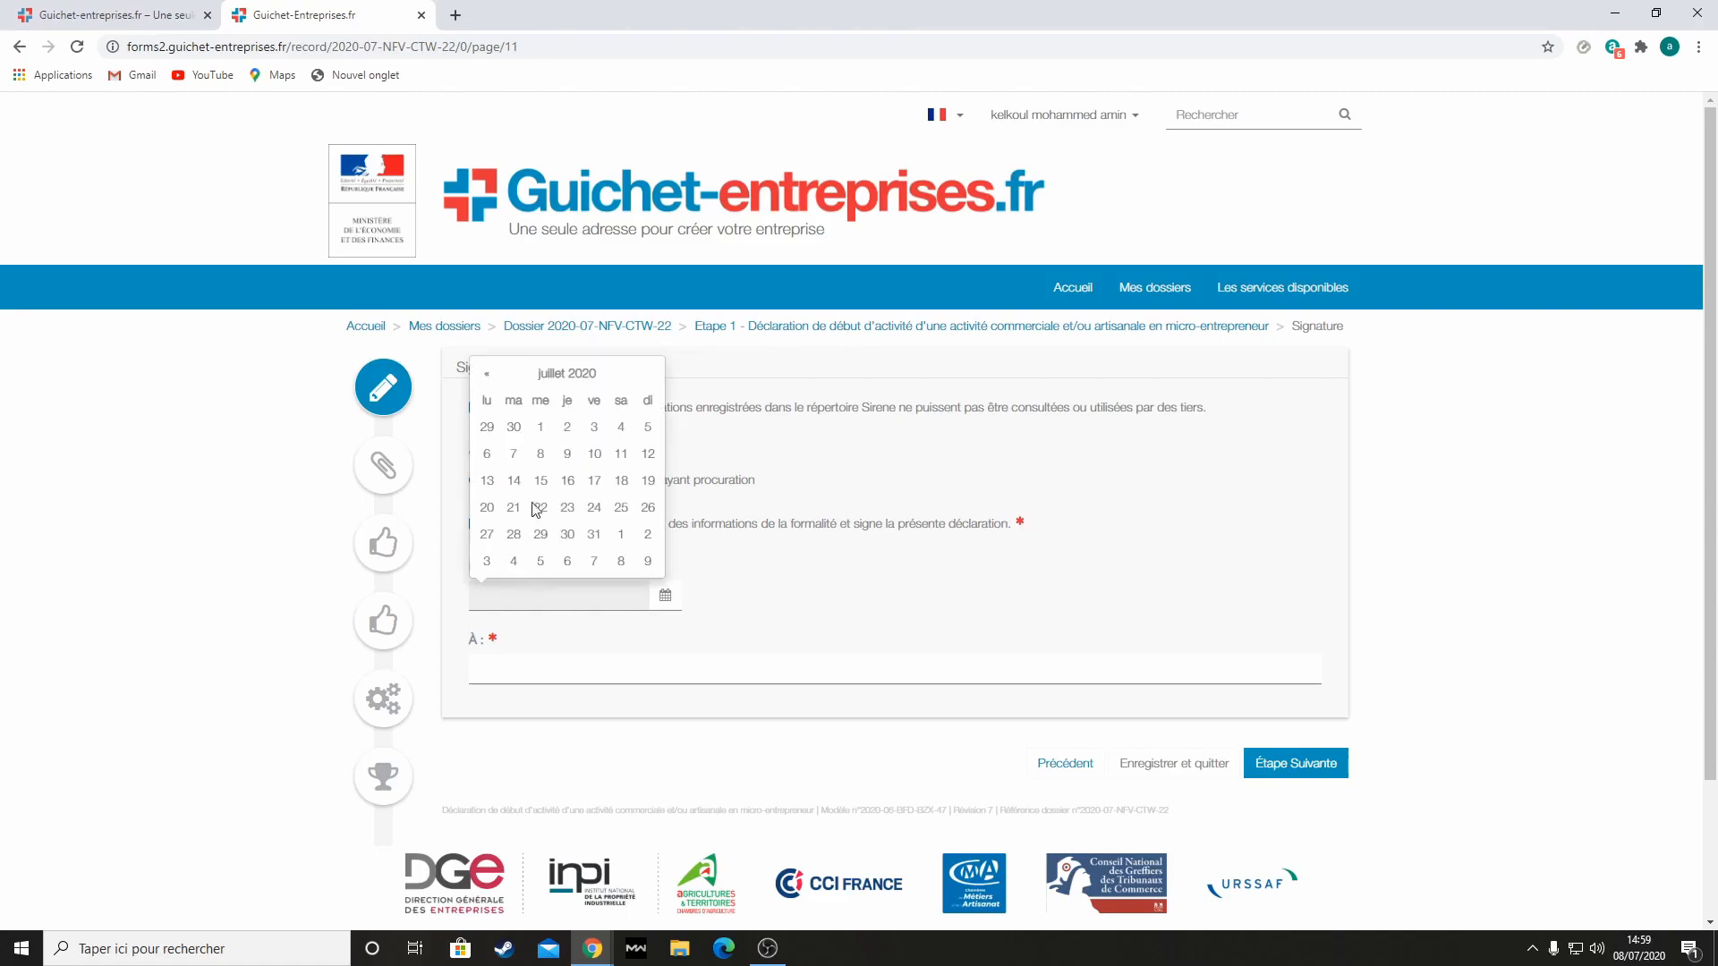
click(541, 455)
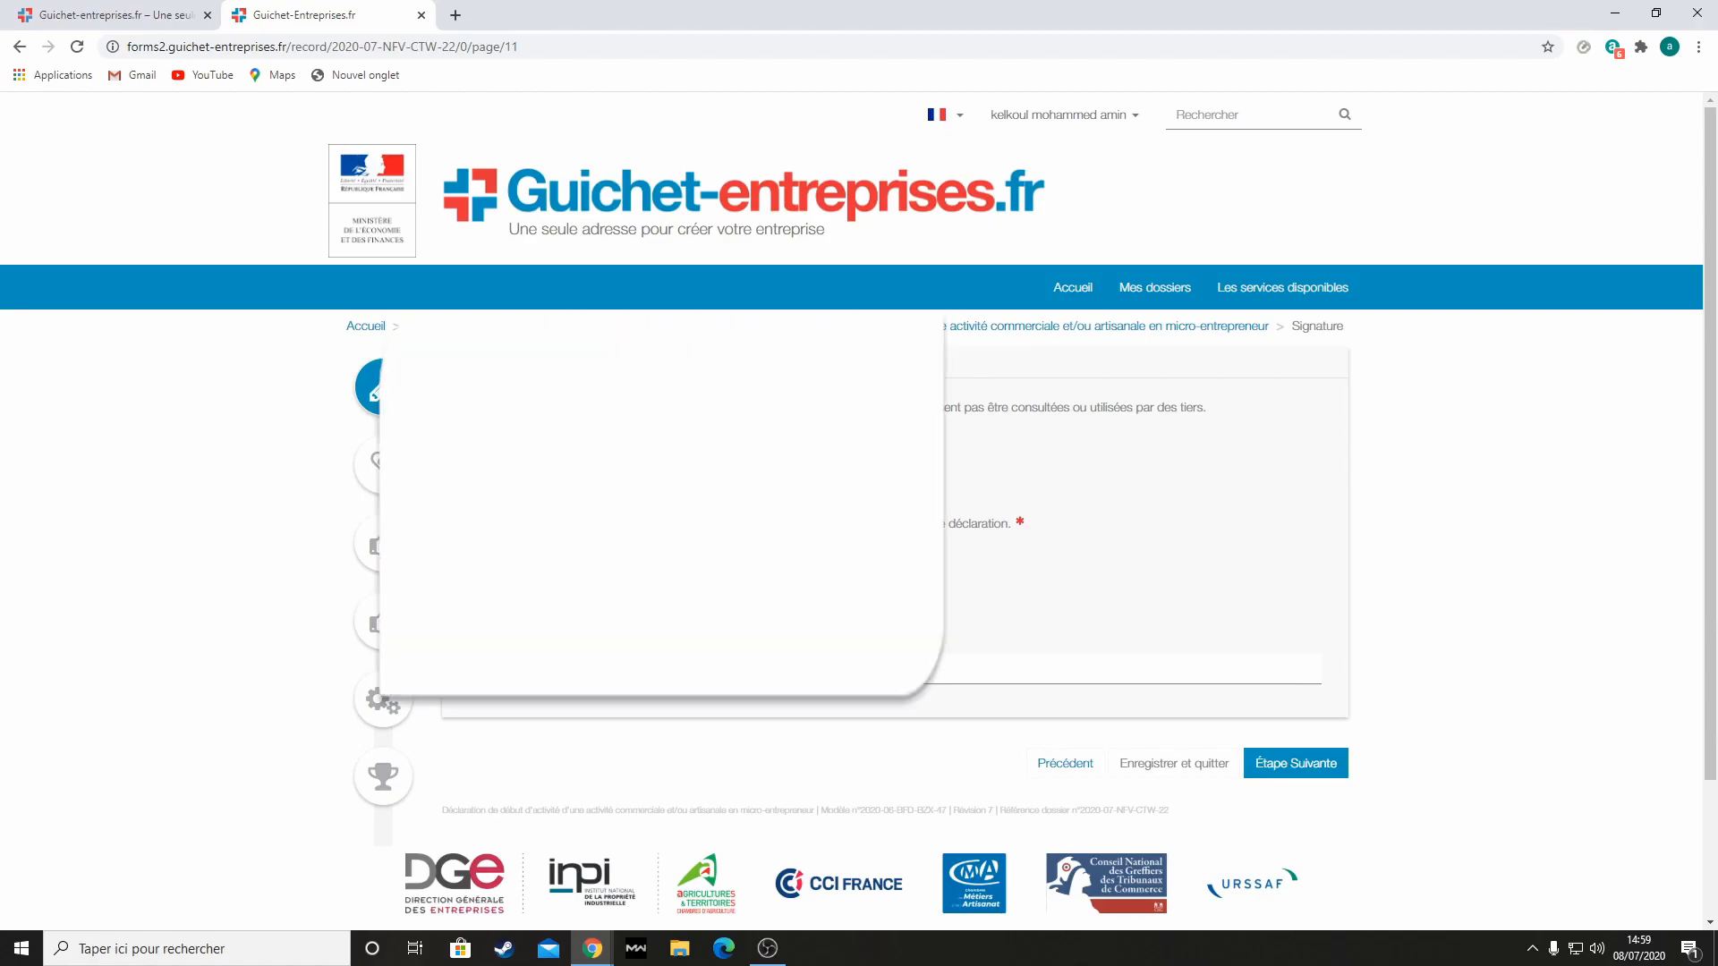
click(573, 669)
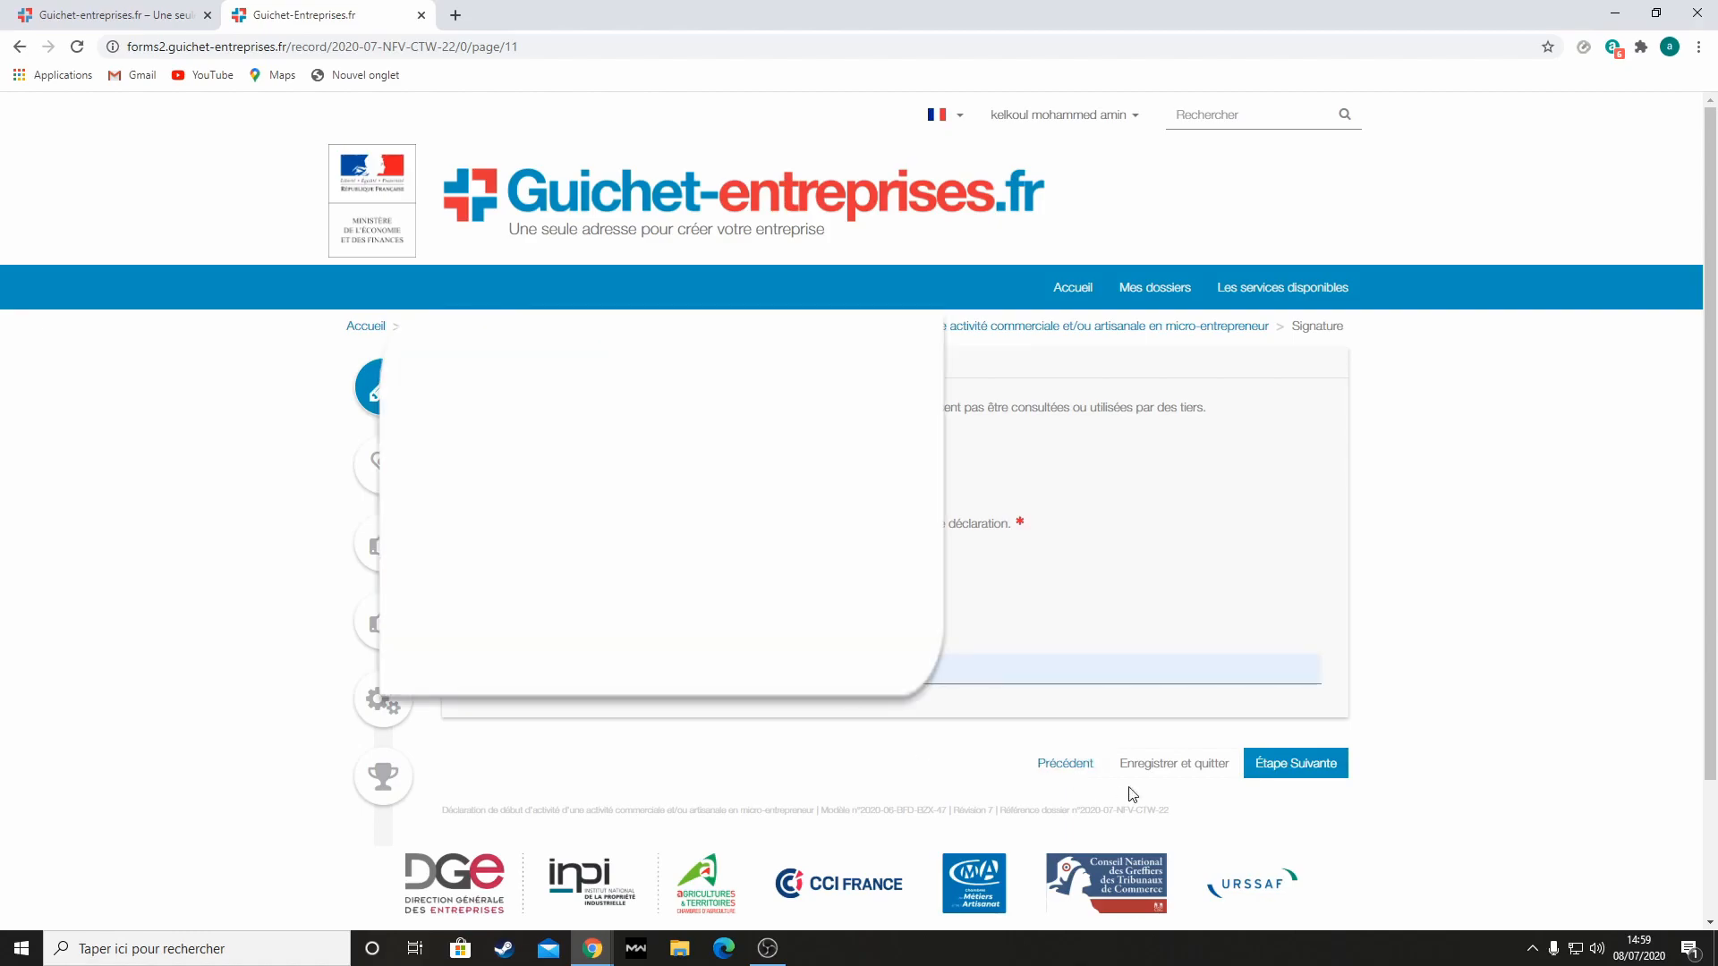
click(1288, 770)
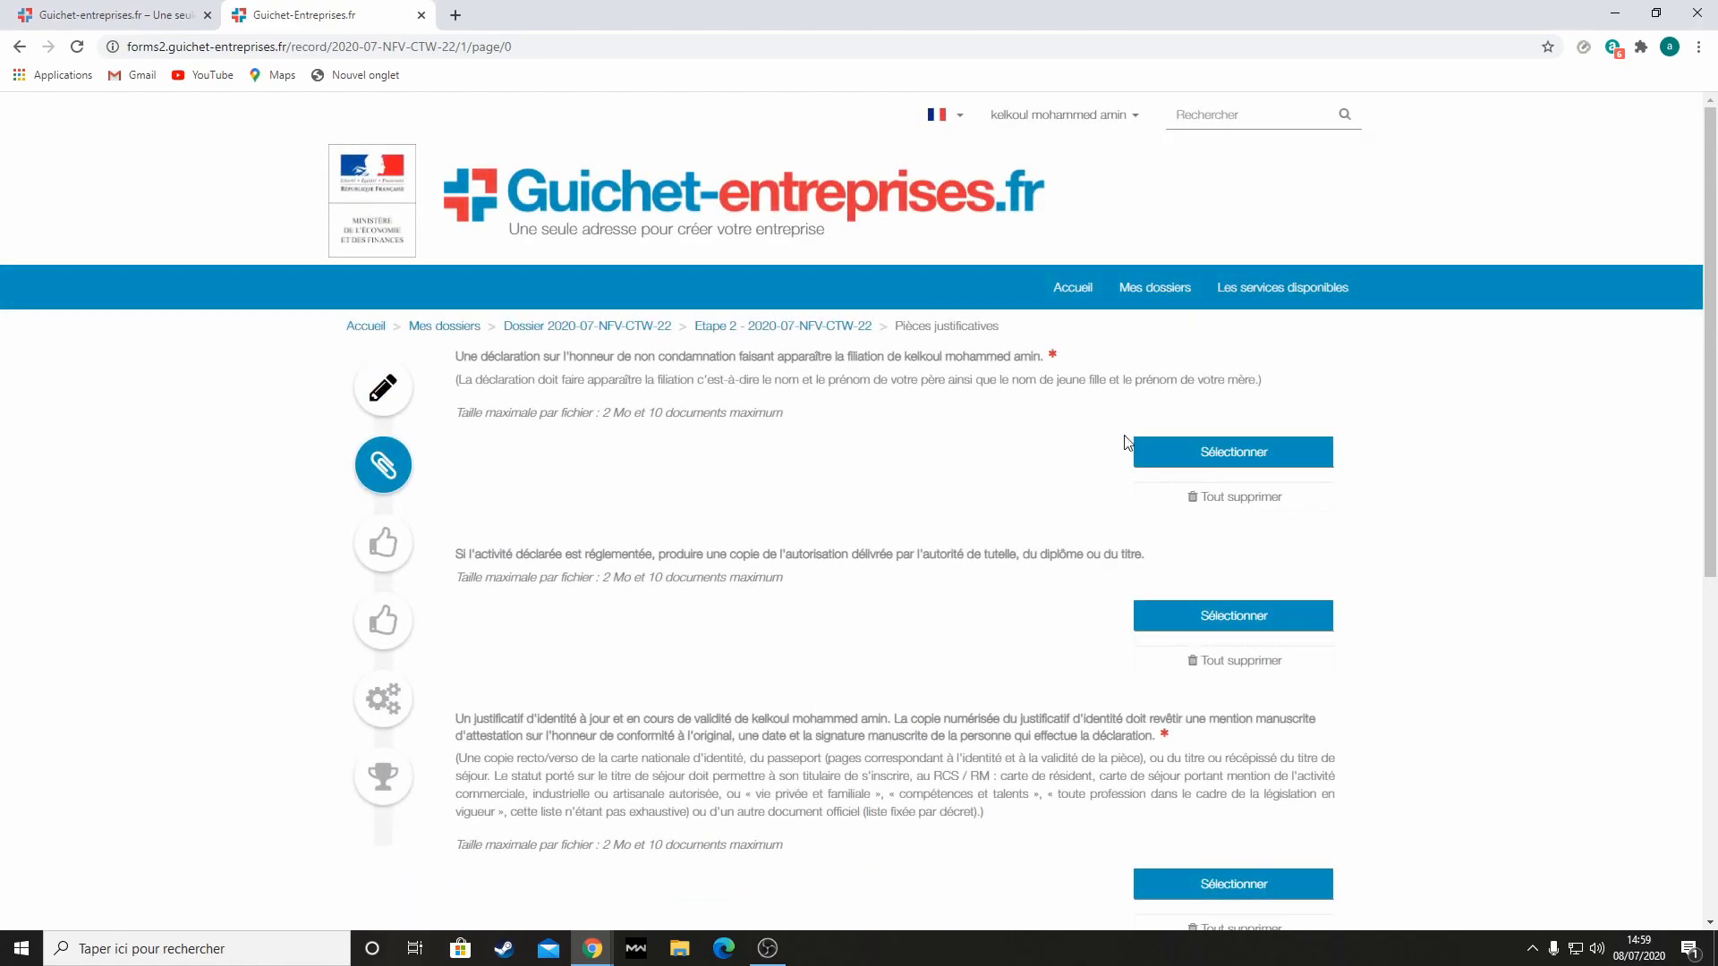
scroll(912, 537, down, 5)
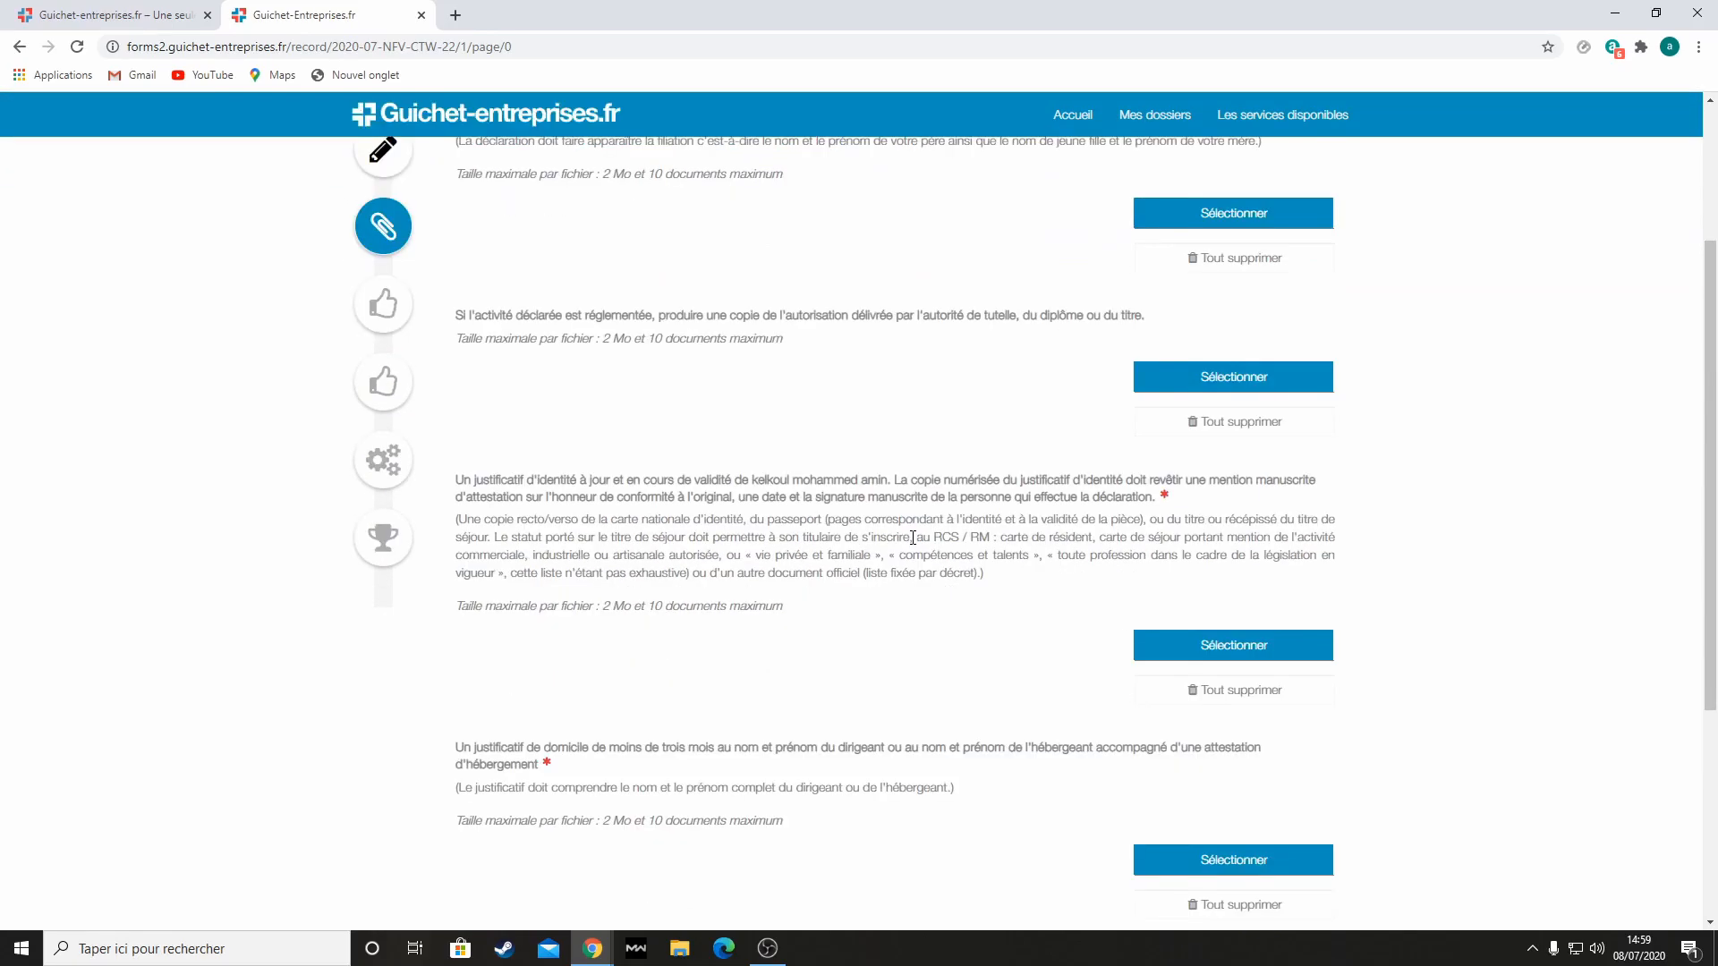
scroll(913, 537, up, 3)
scroll(913, 537, up, 3)
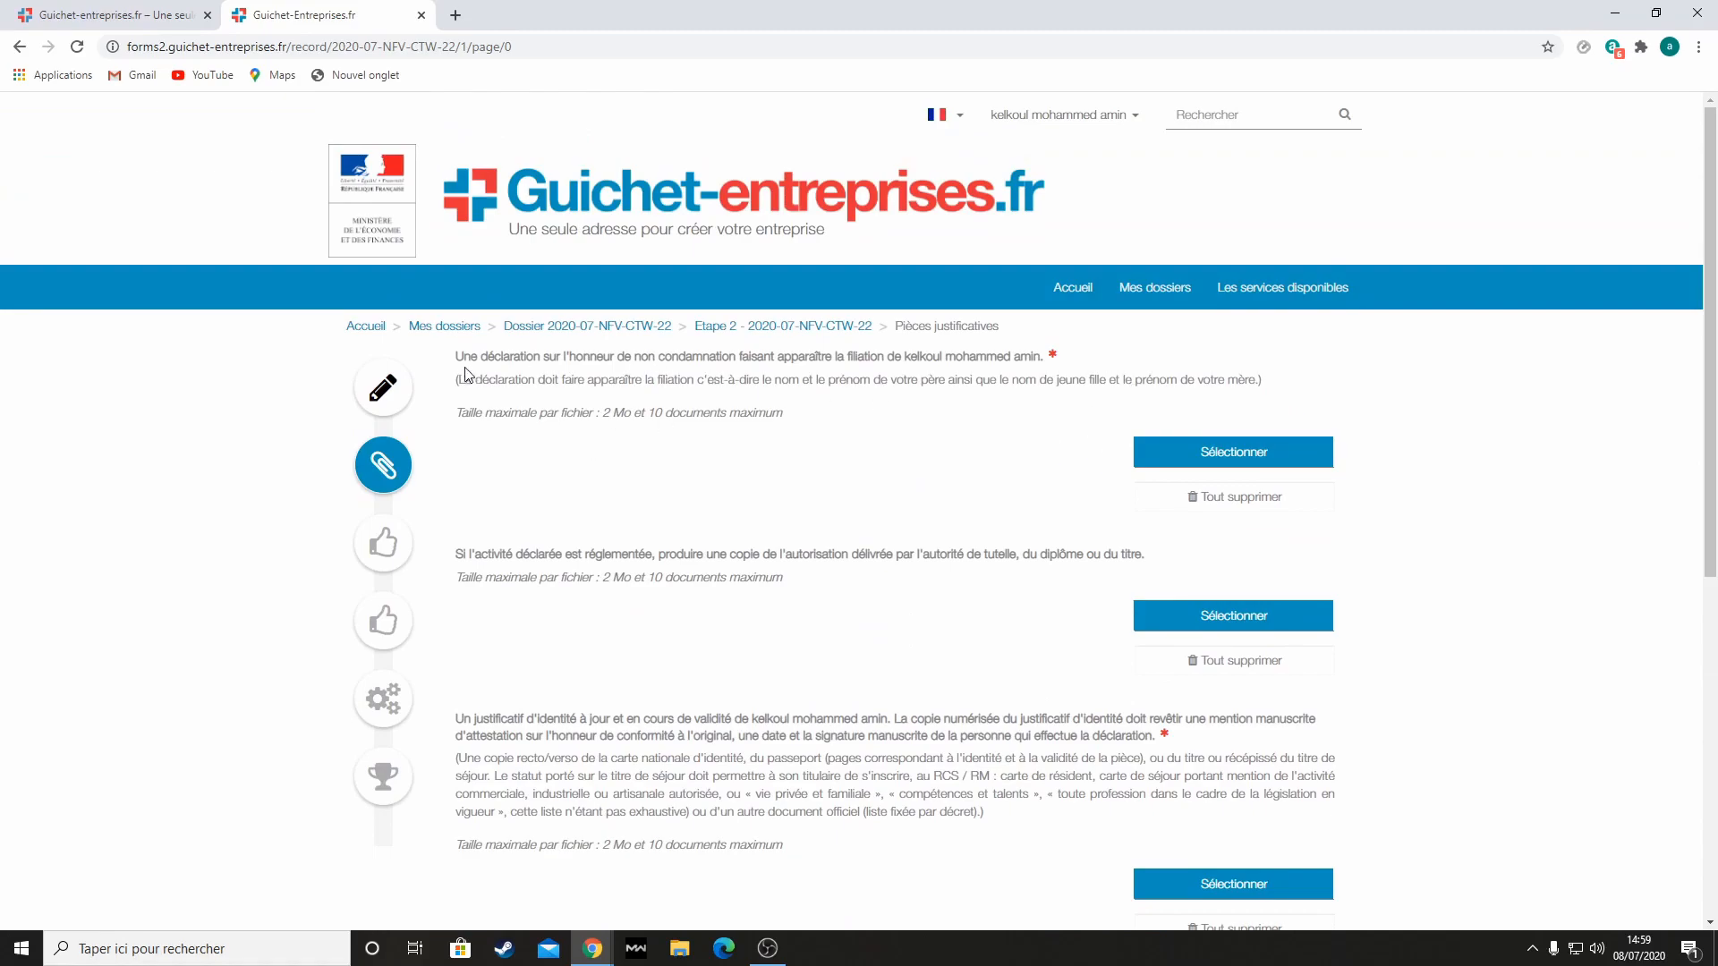
drag(454, 356, 739, 363)
right_click(704, 343)
click(687, 357)
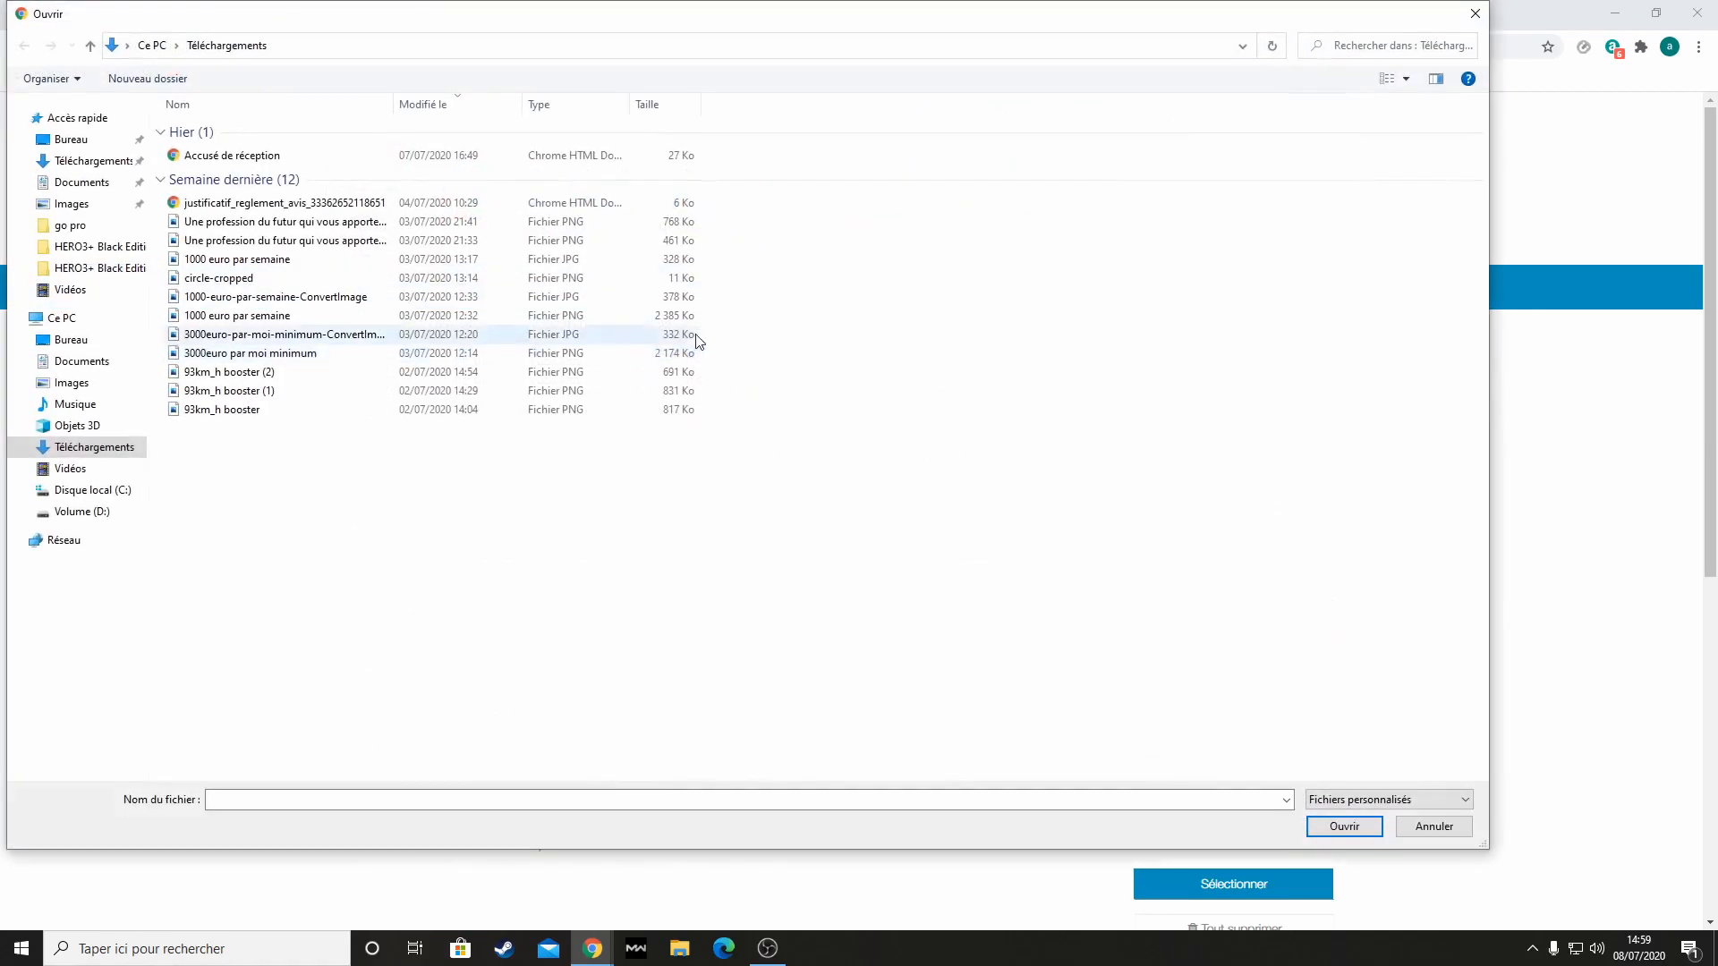
click(1476, 13)
Copy the phrase "Une déclaration sur l'honneur de non condamnation" from the first required document and search Google for it in a new tab
drag(456, 356, 734, 360)
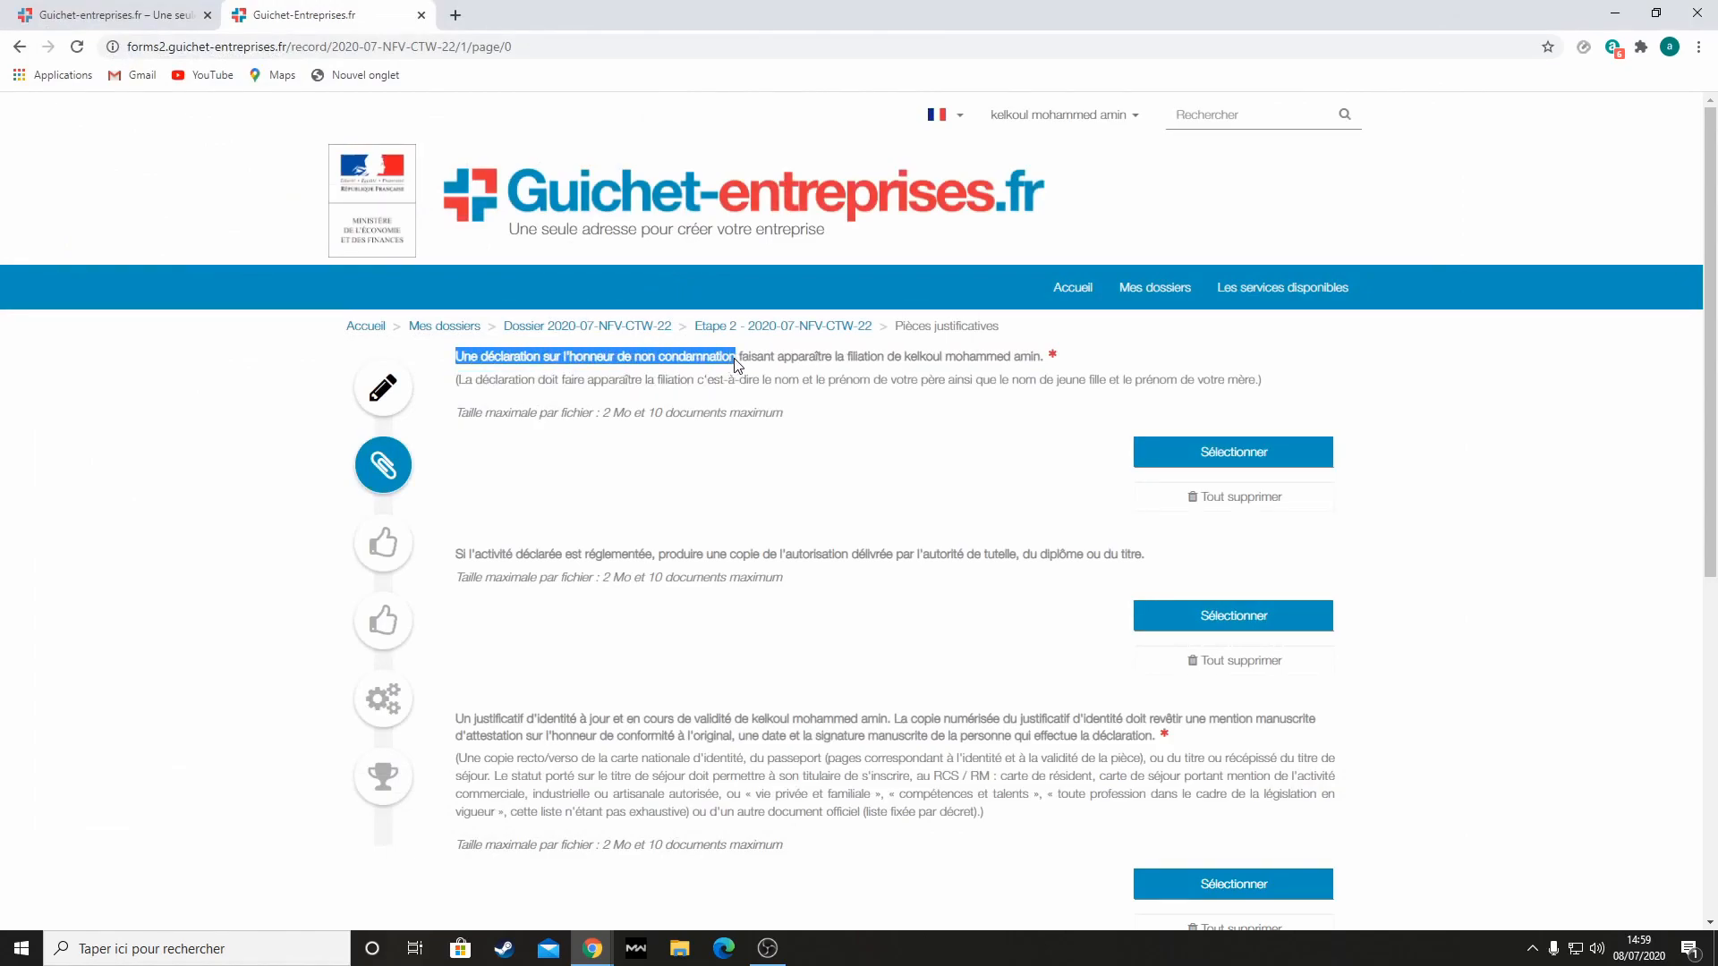
right_click(735, 361)
click(744, 363)
click(456, 15)
right_click(459, 56)
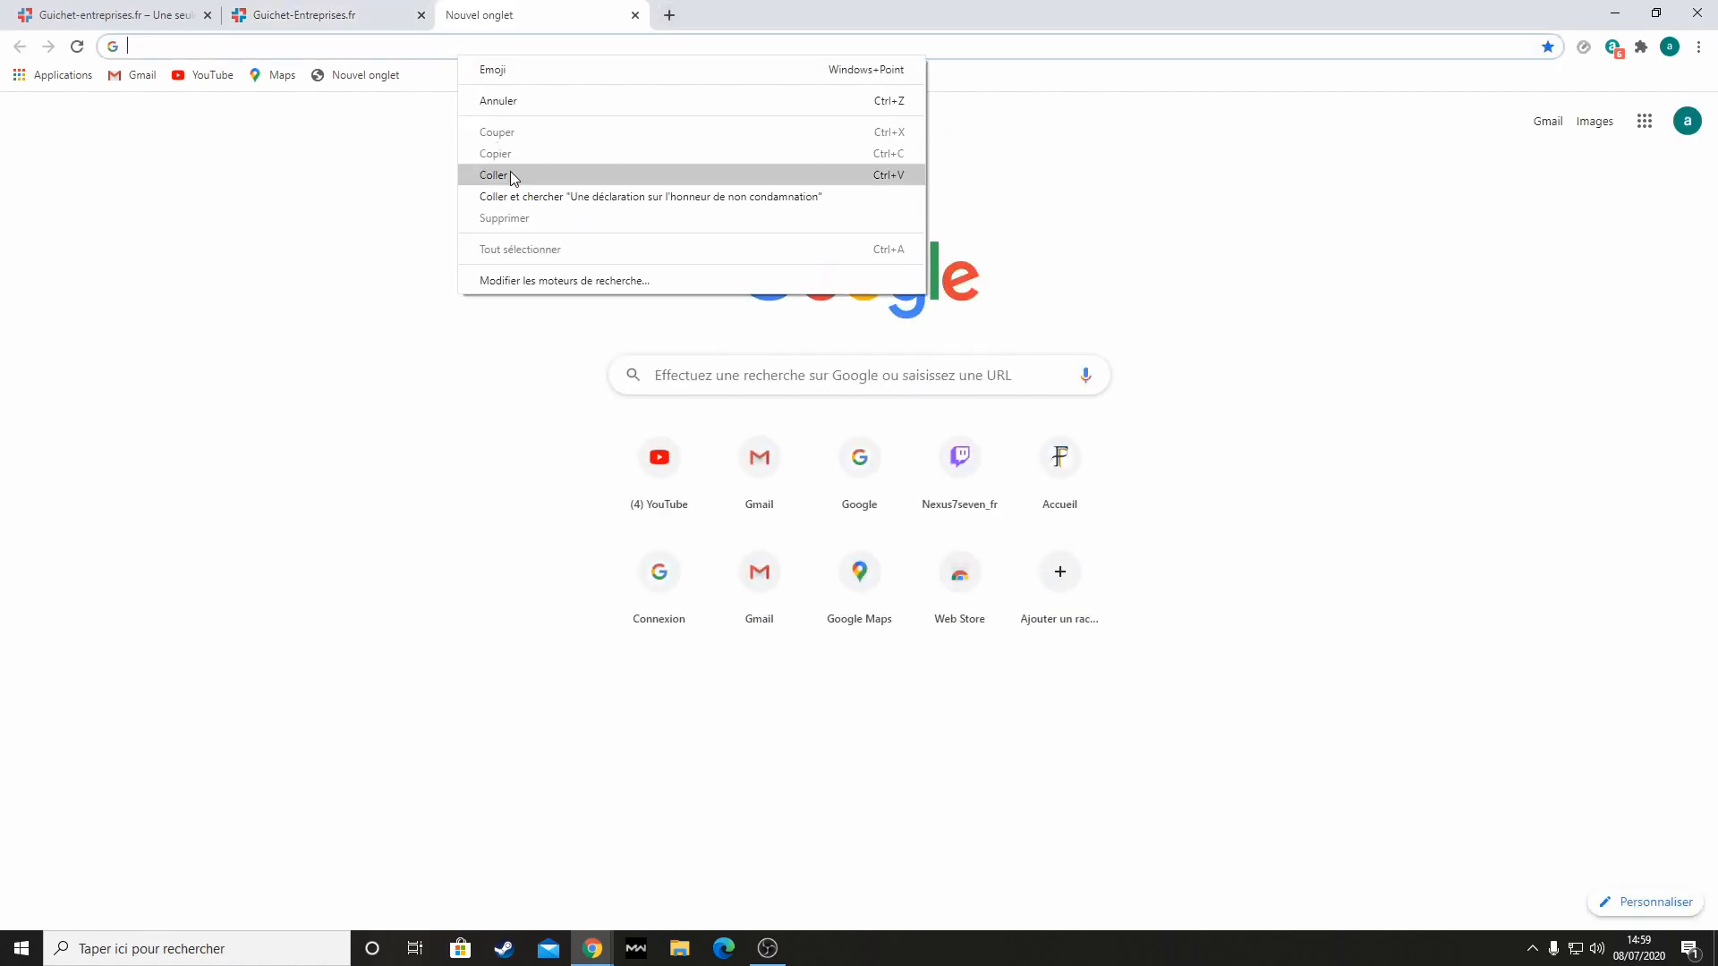
click(502, 172)
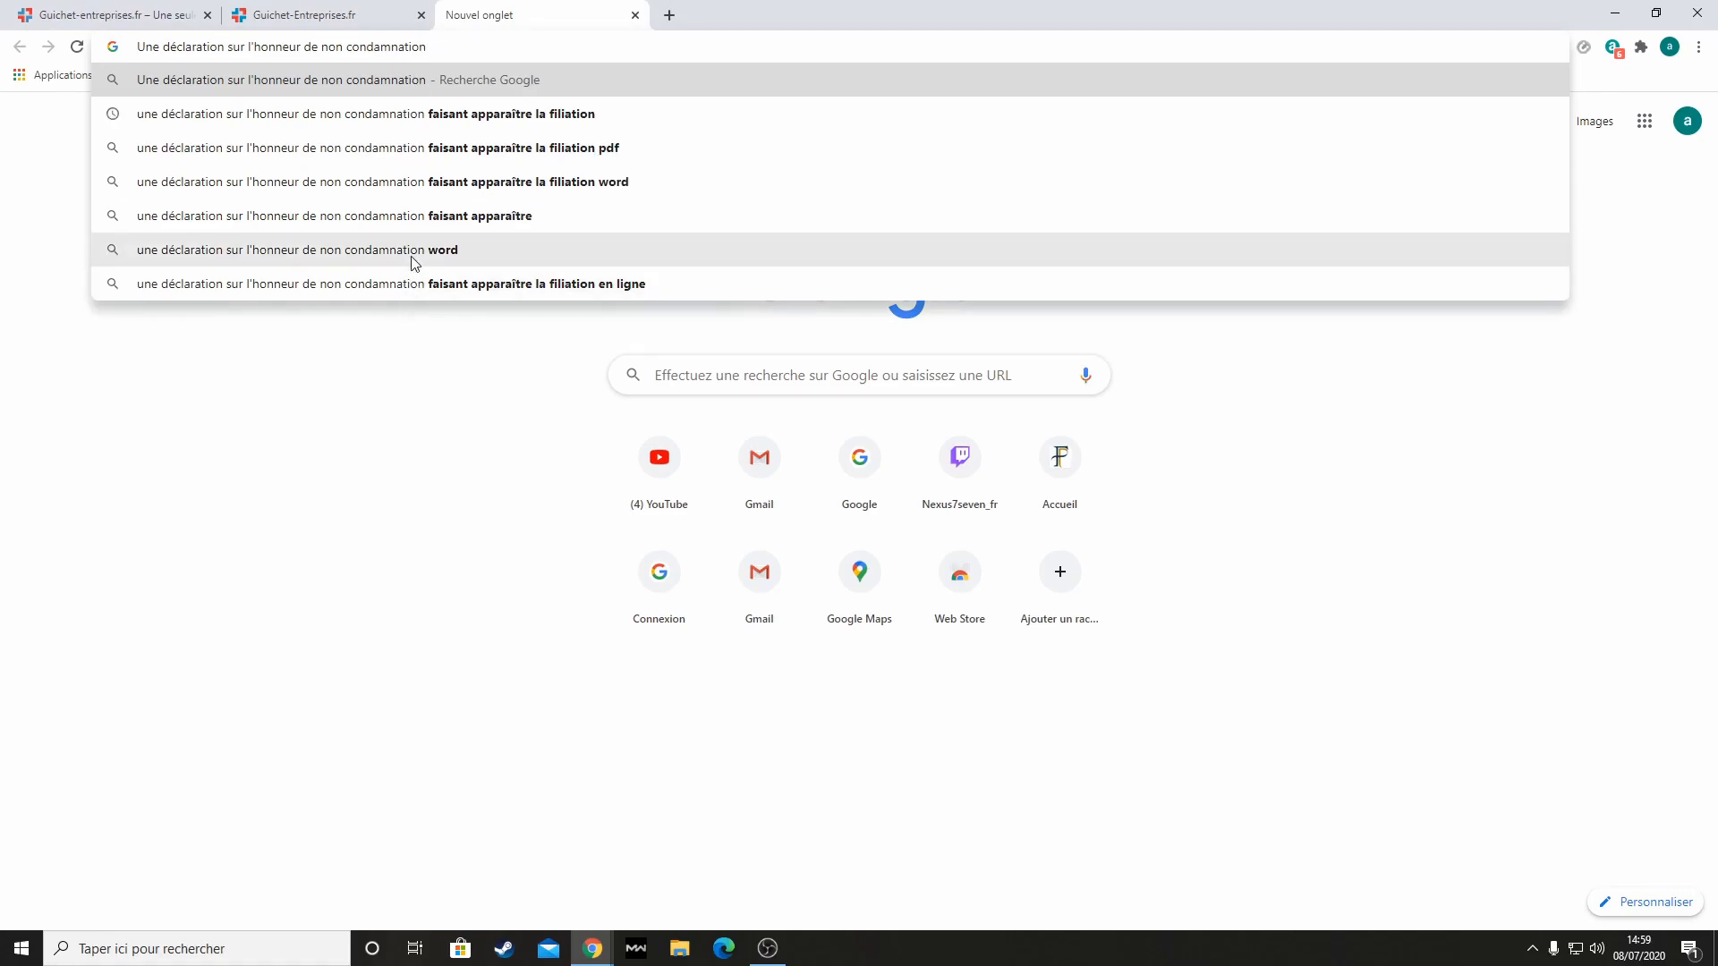
key(Return)
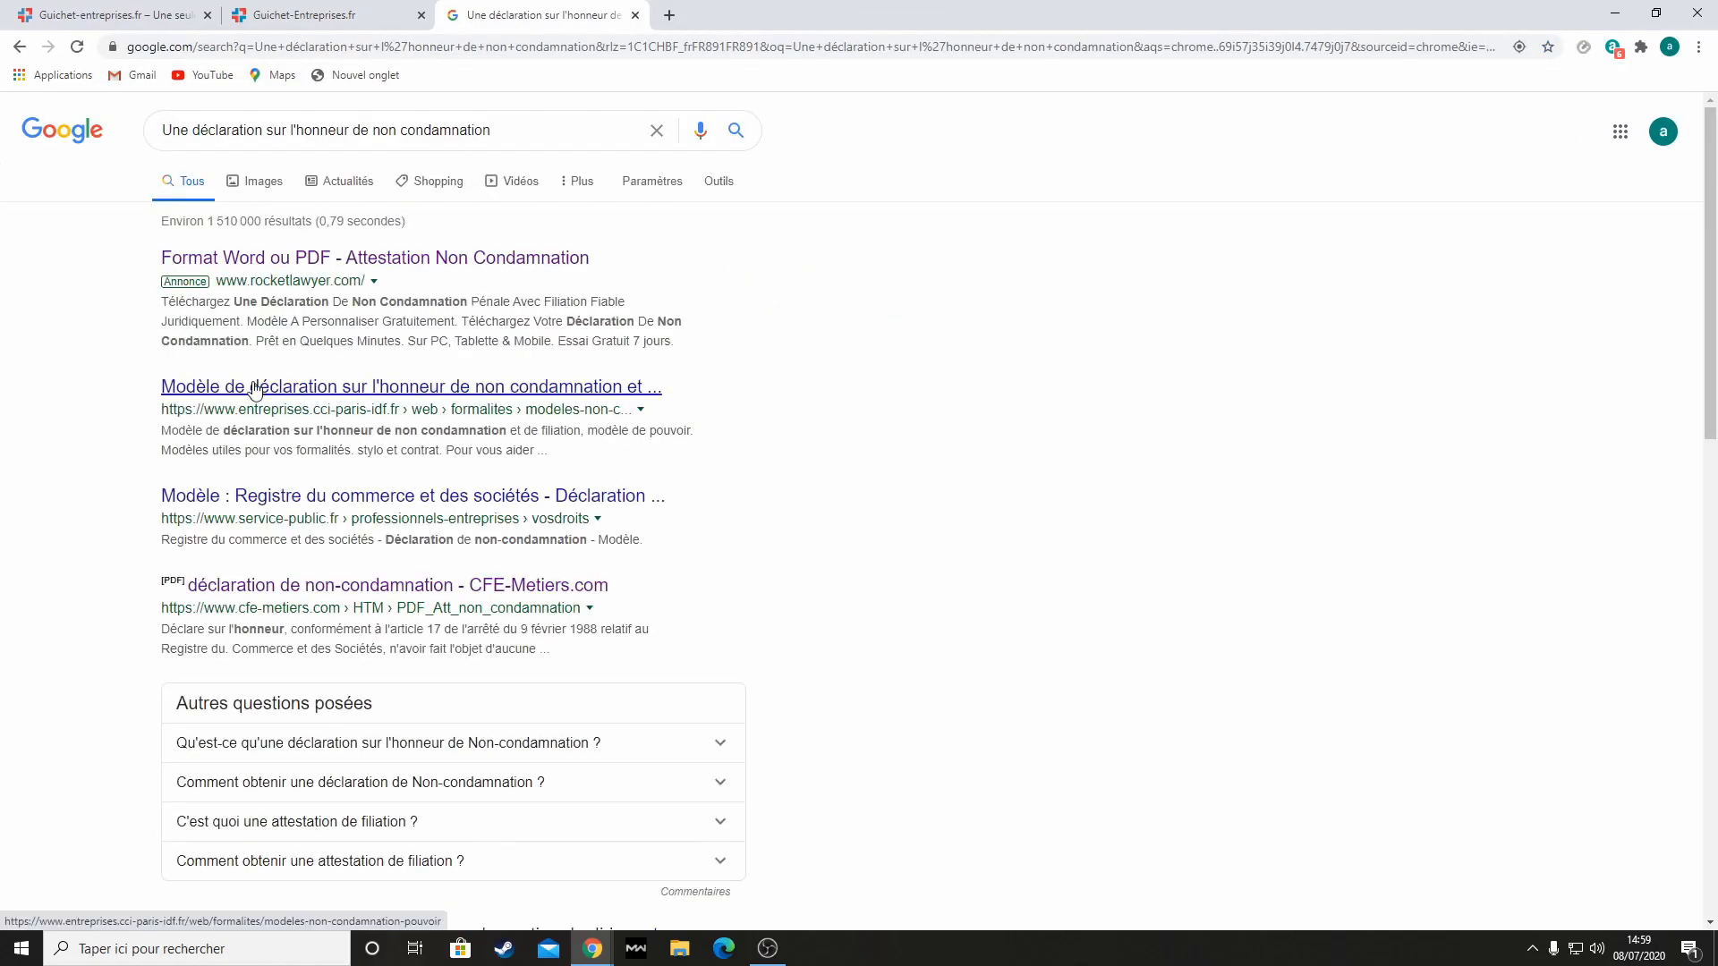
Open the CCI Paris Ile-de-France document templates page and open the fillable "Déclaration de non-condamnation et de filiation" form
click(310, 389)
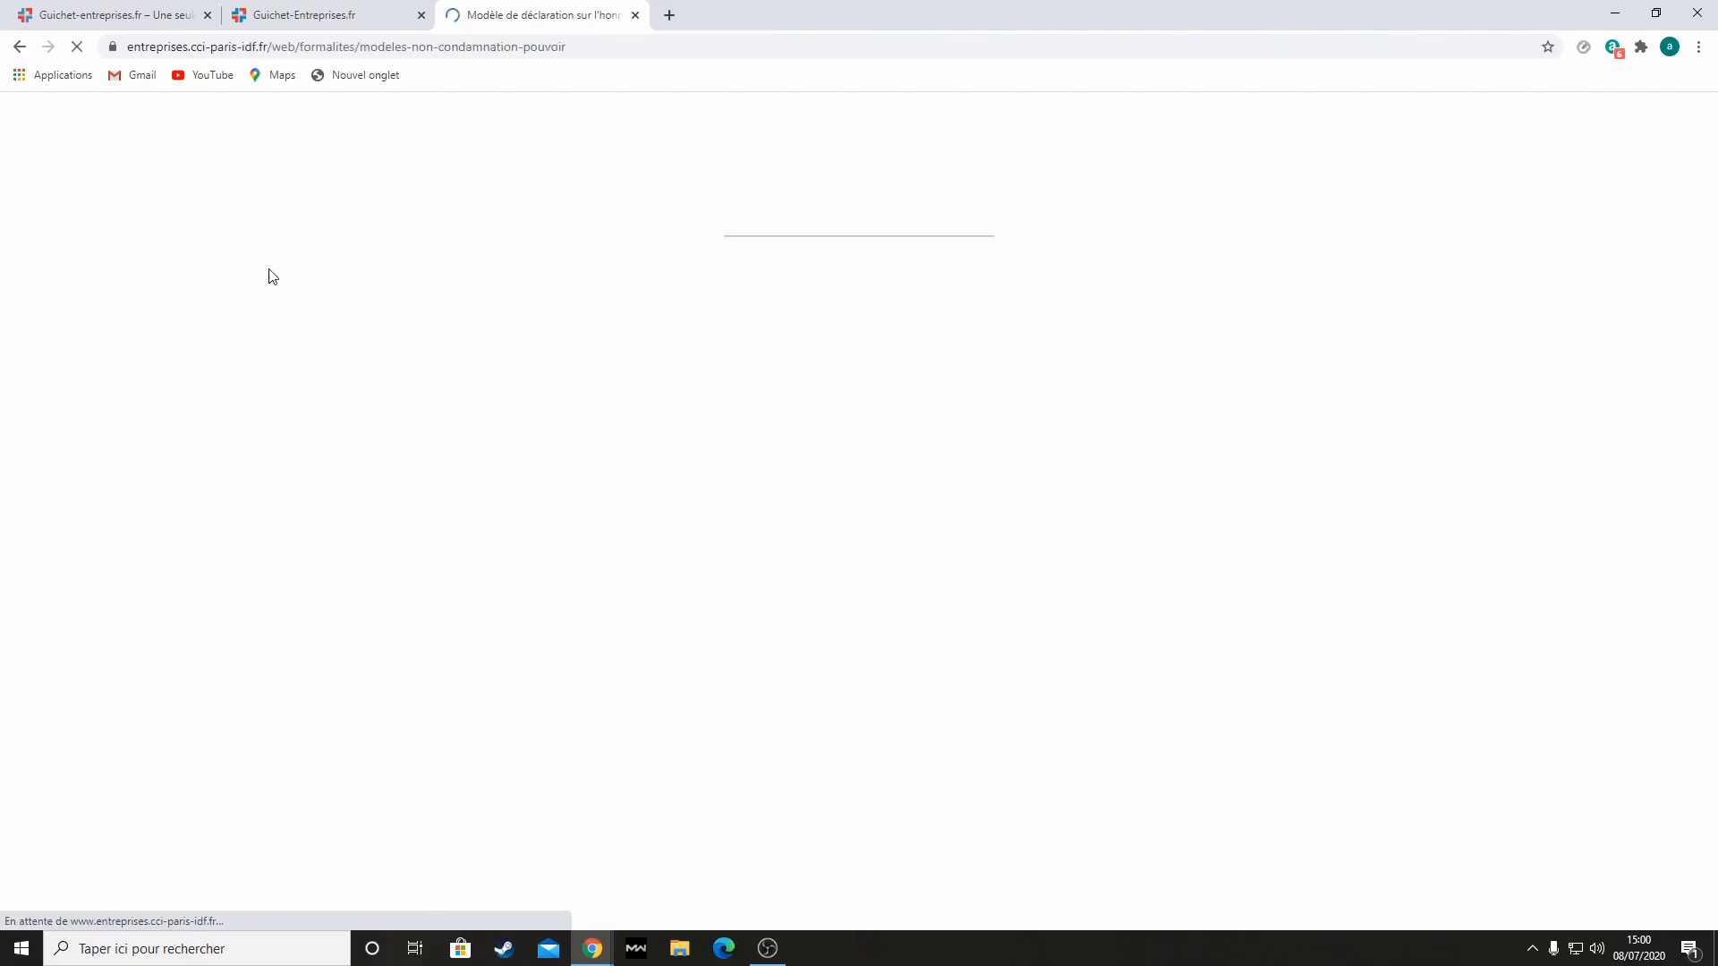
mouse_move(552, 303)
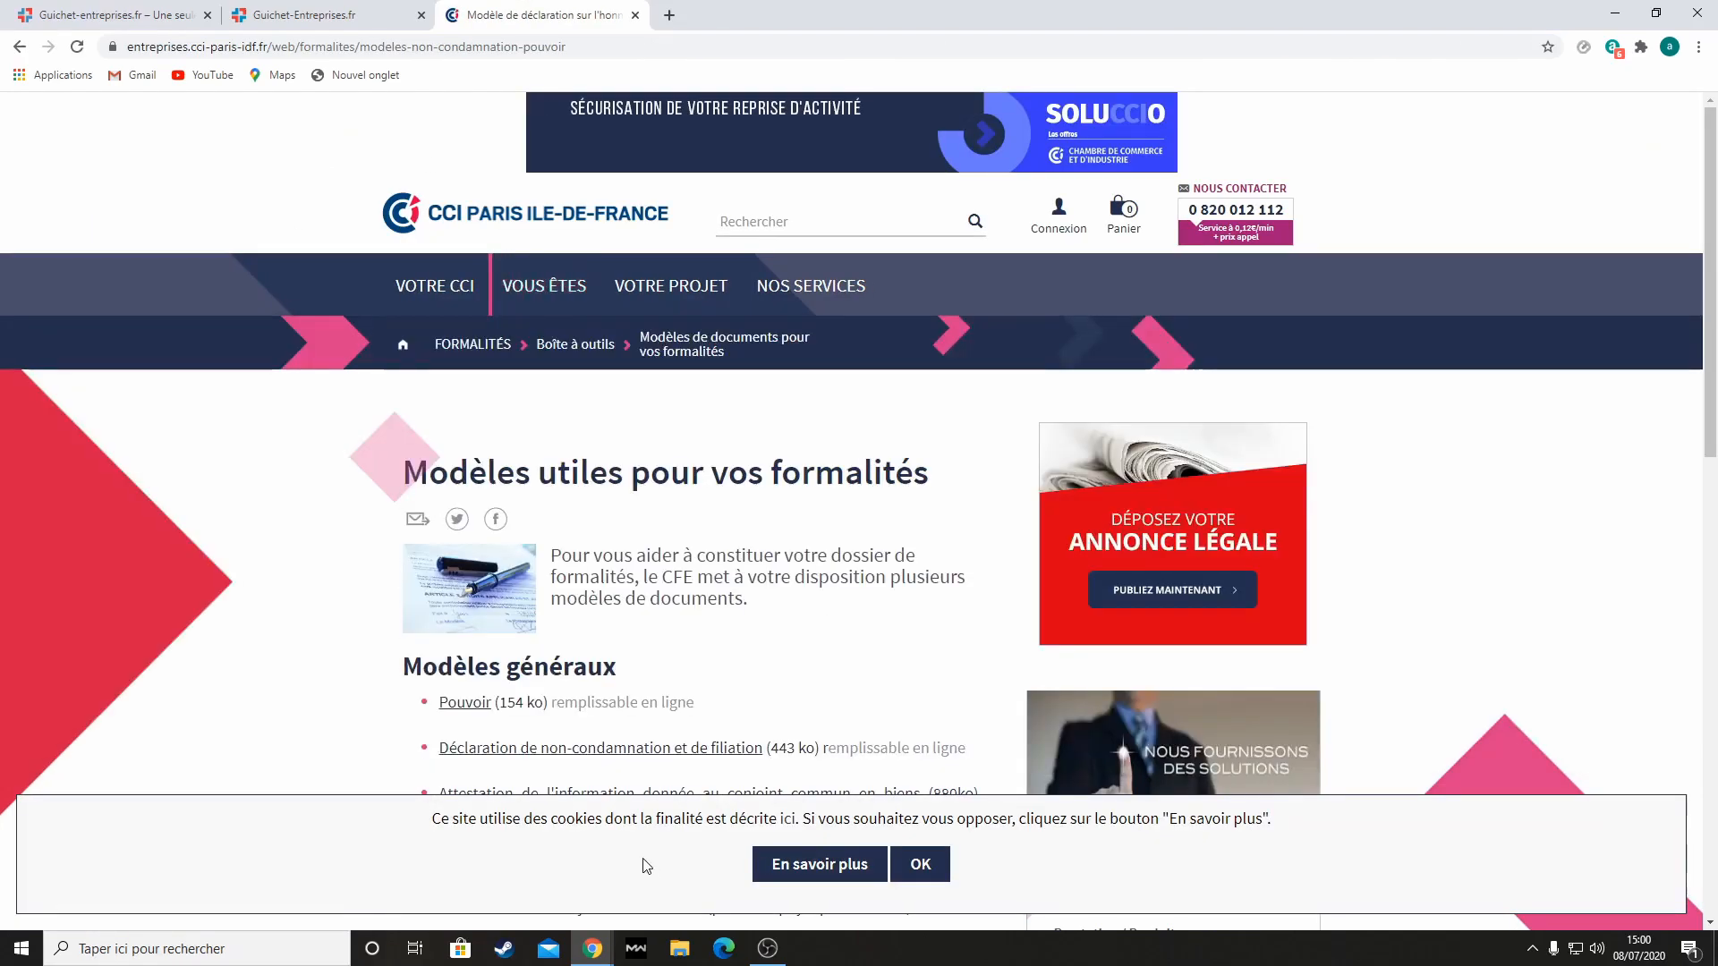
scroll(491, 276, down, 5)
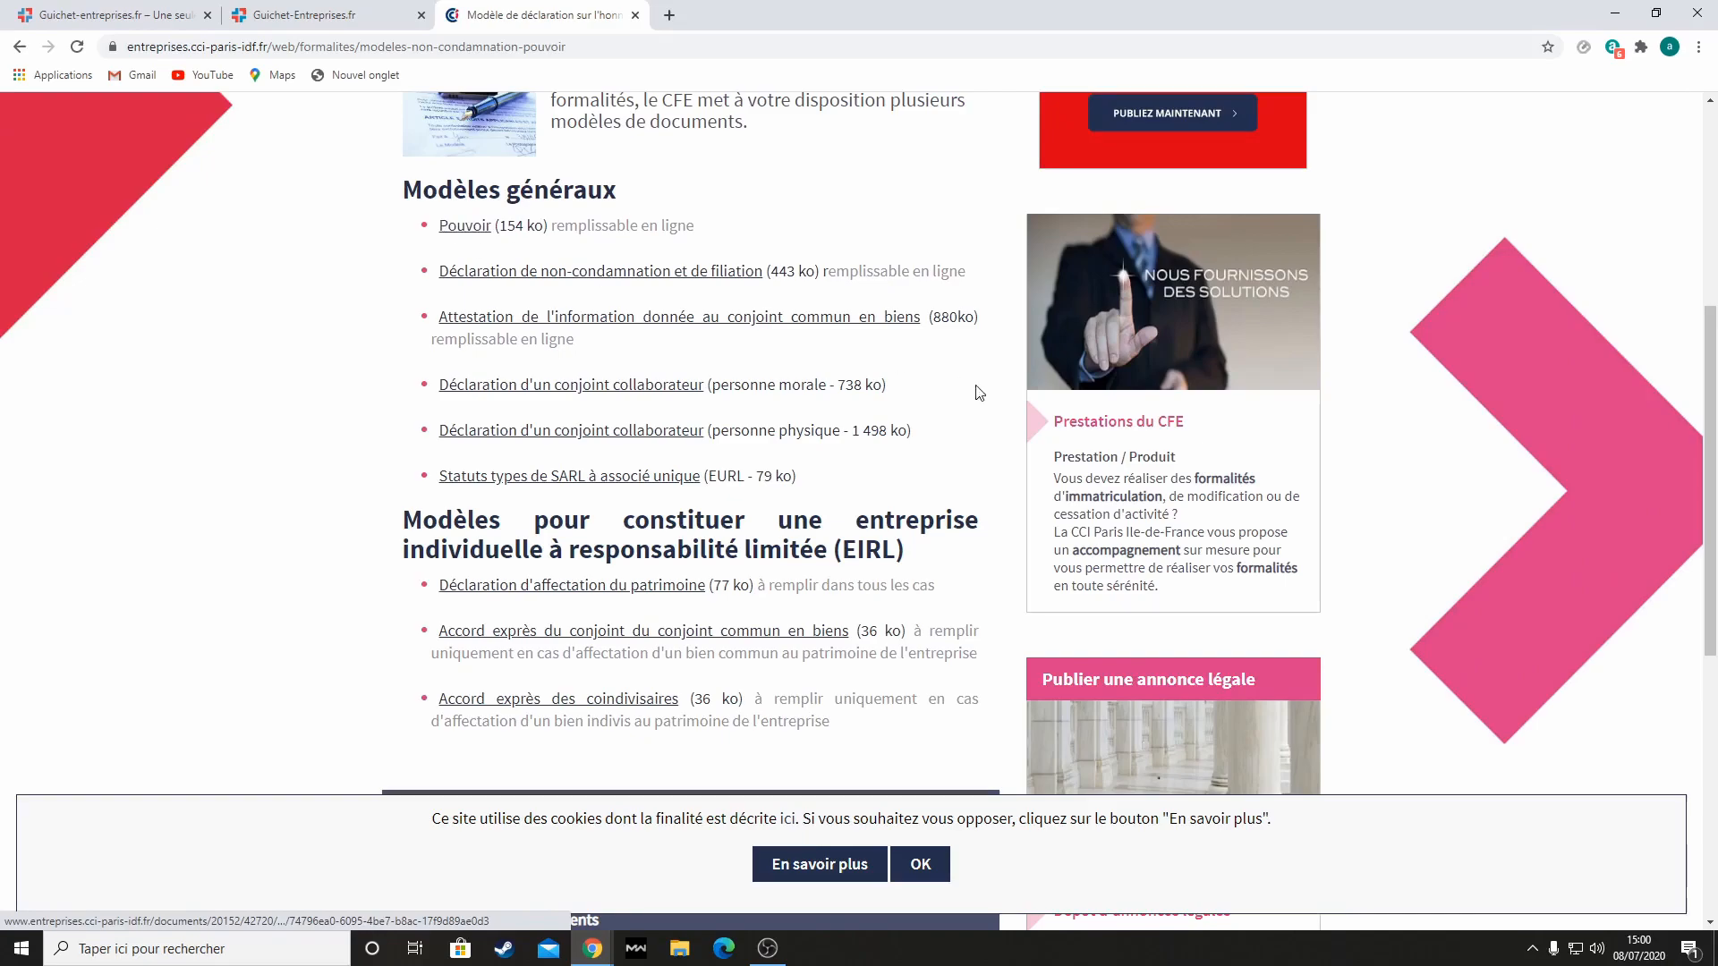
scroll(978, 387, up, 3)
scroll(223, 605, down, 3)
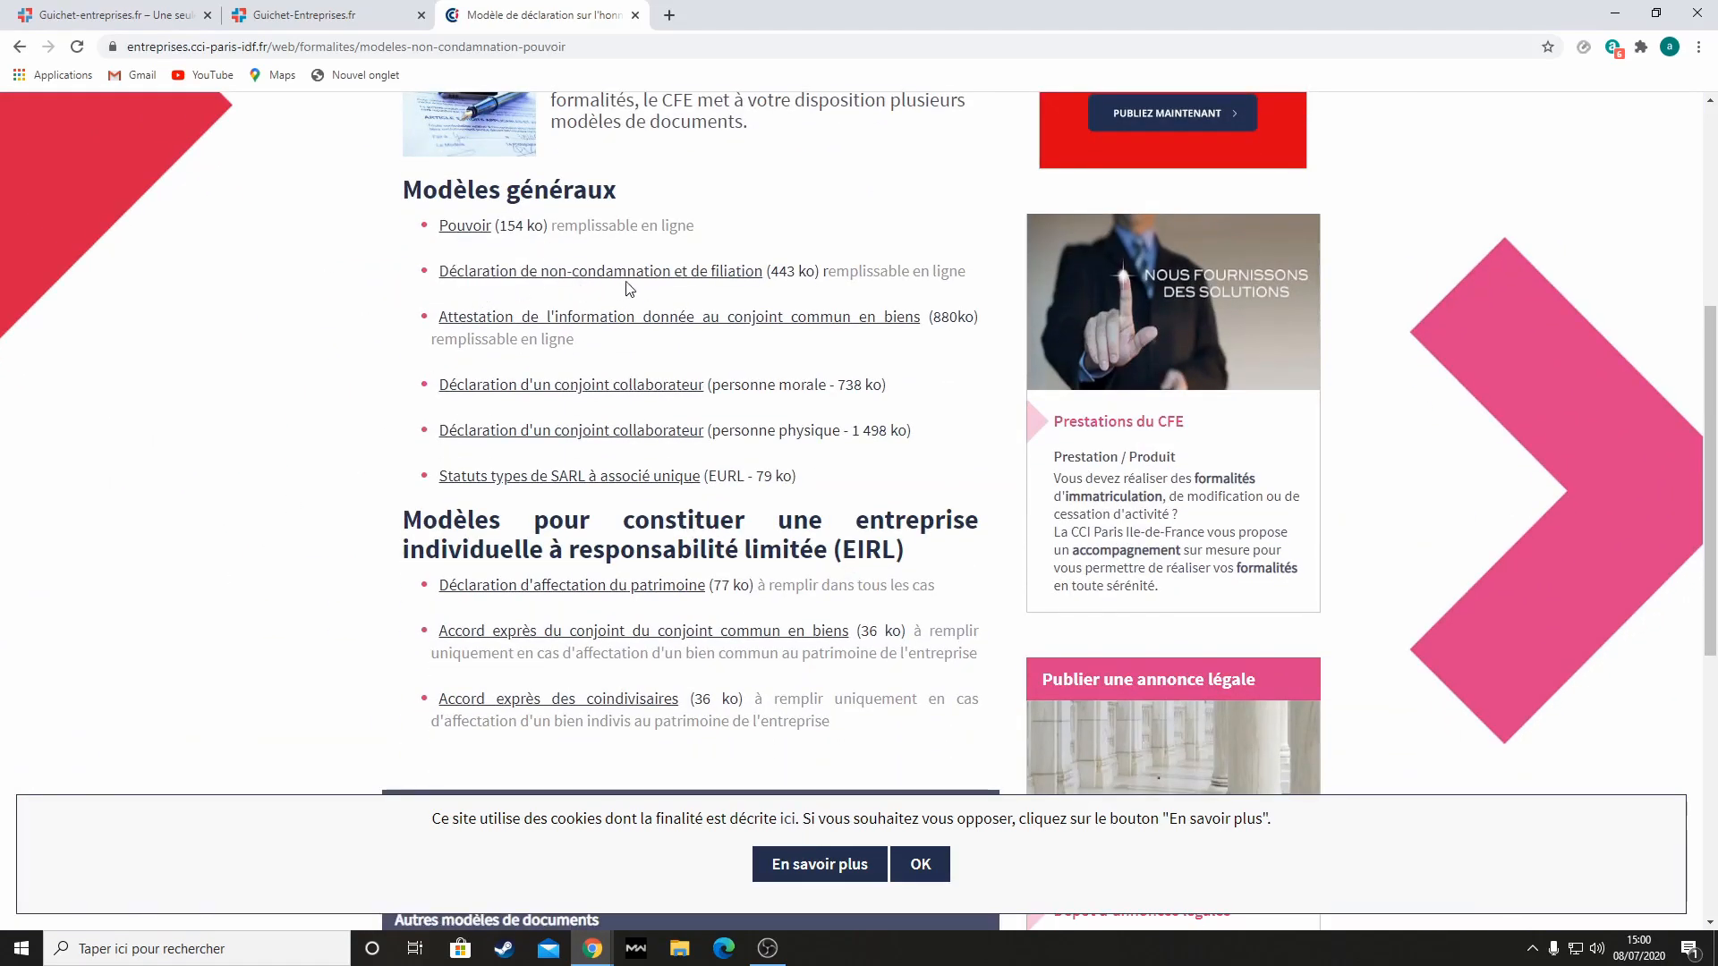
click(710, 273)
Fill the form with sample text: Nom "kjeqzsfkj", Prénoms "ezsfdbsefezsf", Né(e) le "fezsf", father's name "zesf" and mother's name "efezsf"
click(729, 422)
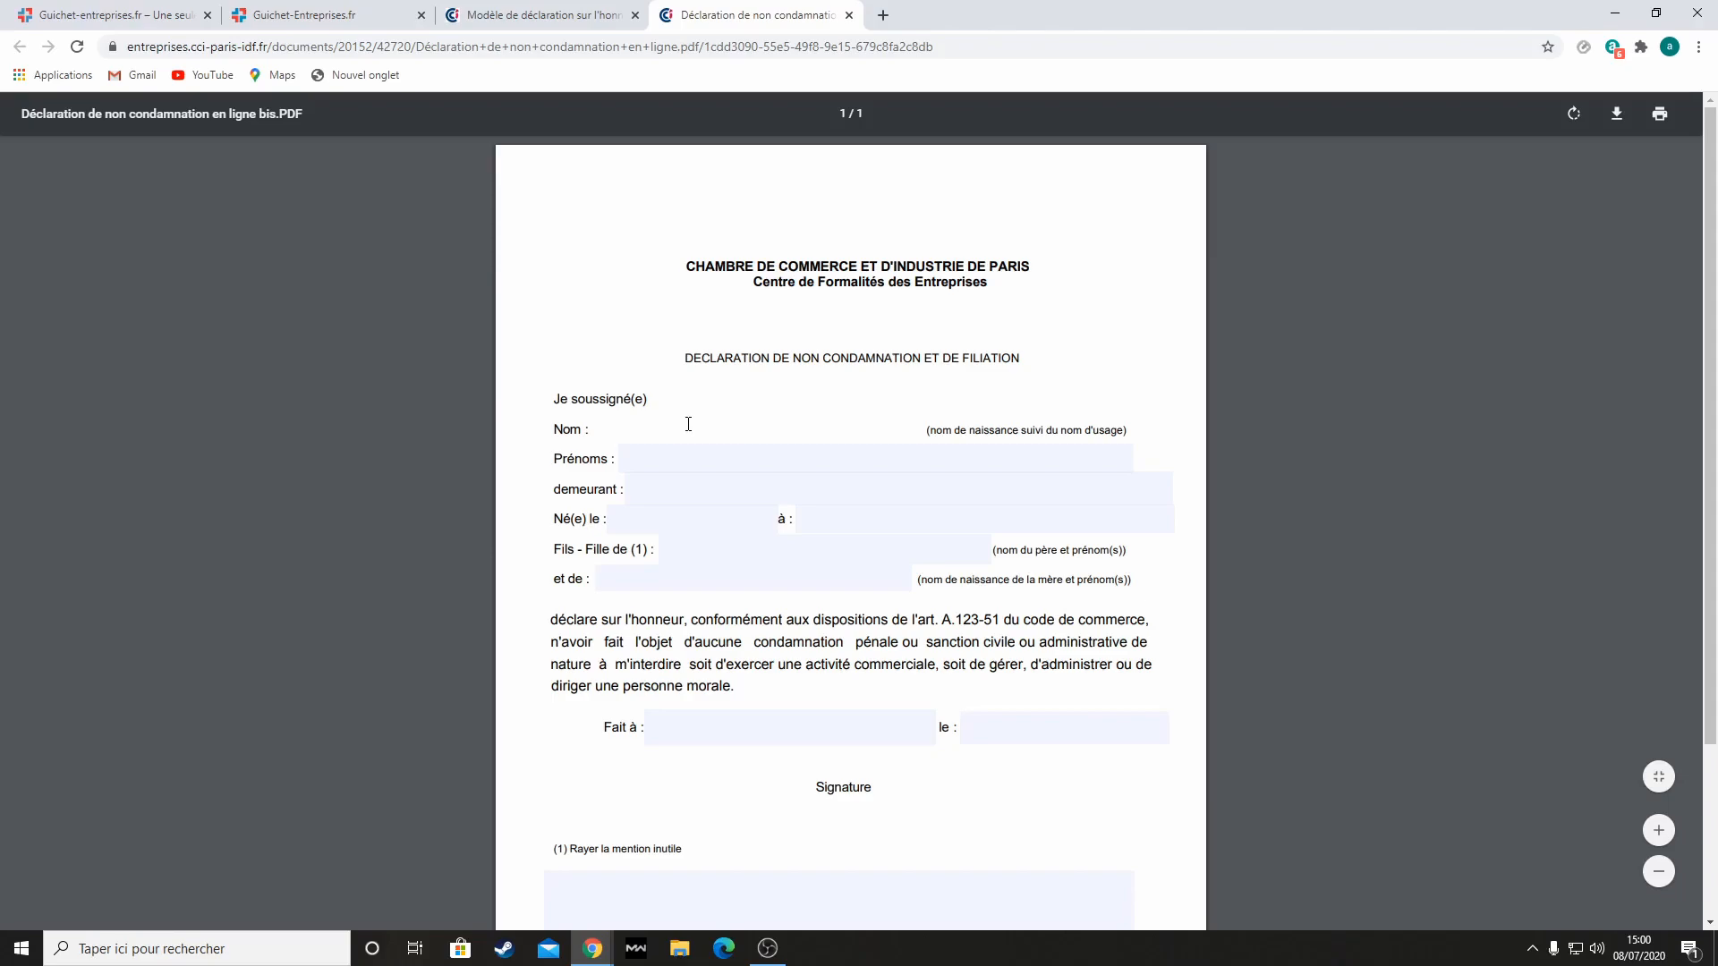
text(kjeqzsfkj)
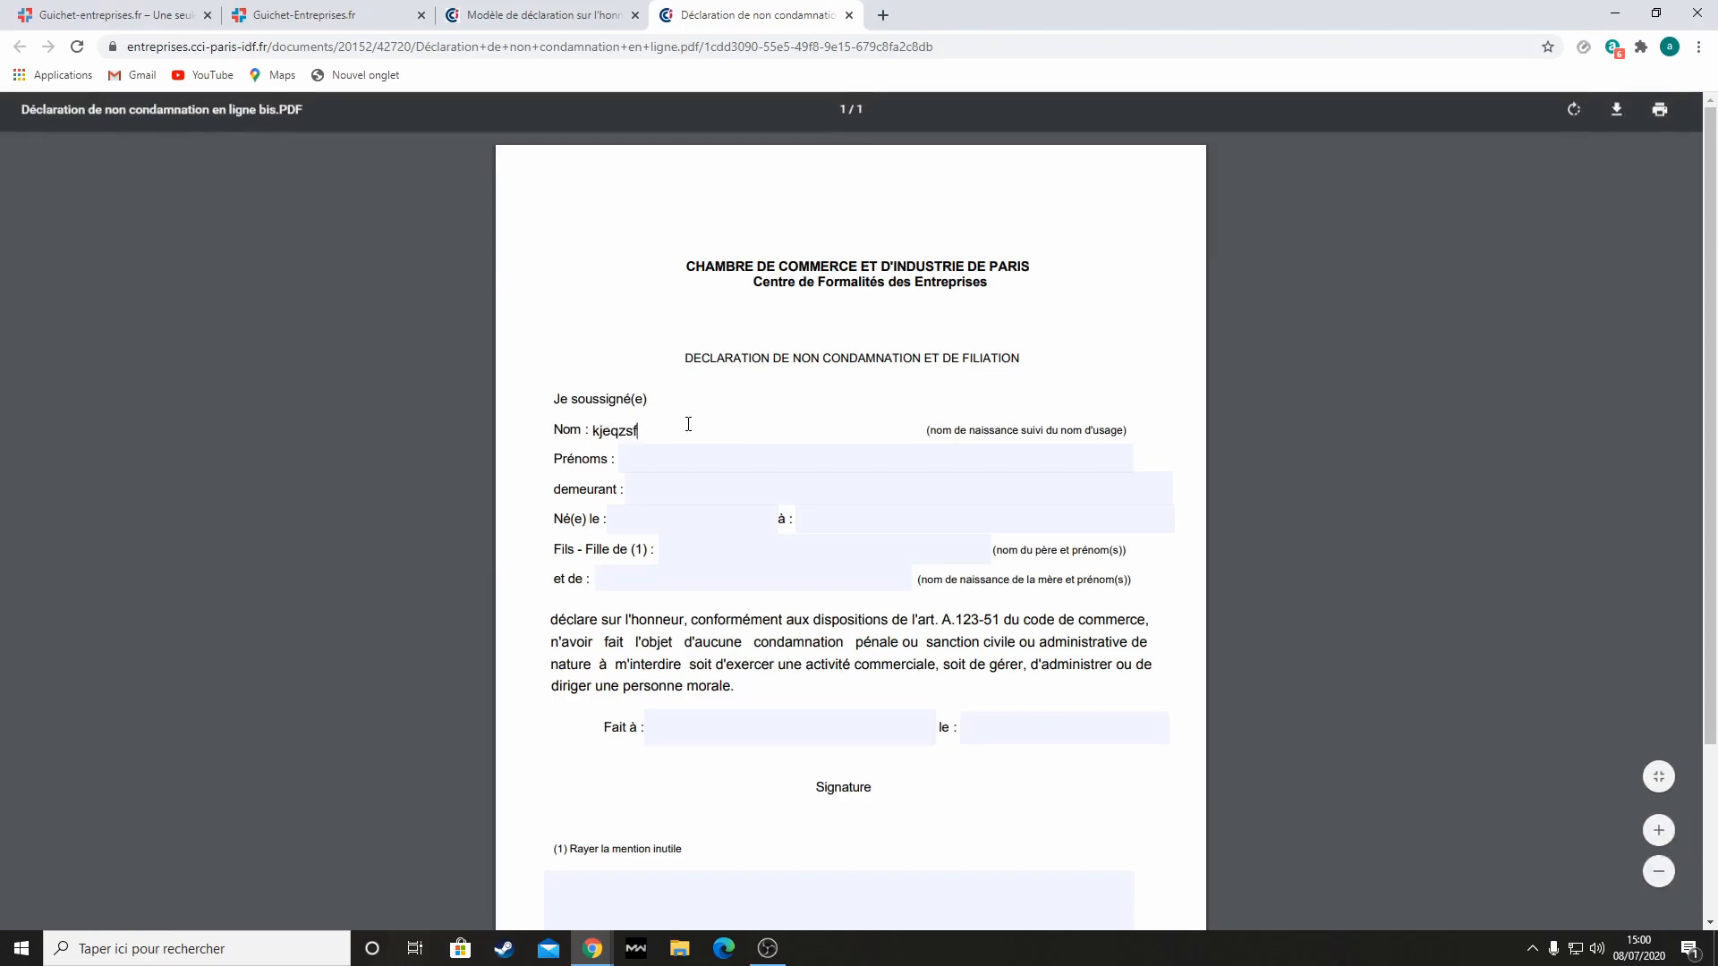
click(824, 456)
text(ezsfdbsefezsf)
click(742, 511)
text(fezsf)
click(764, 562)
text(zesf)
click(736, 591)
text(efezs)
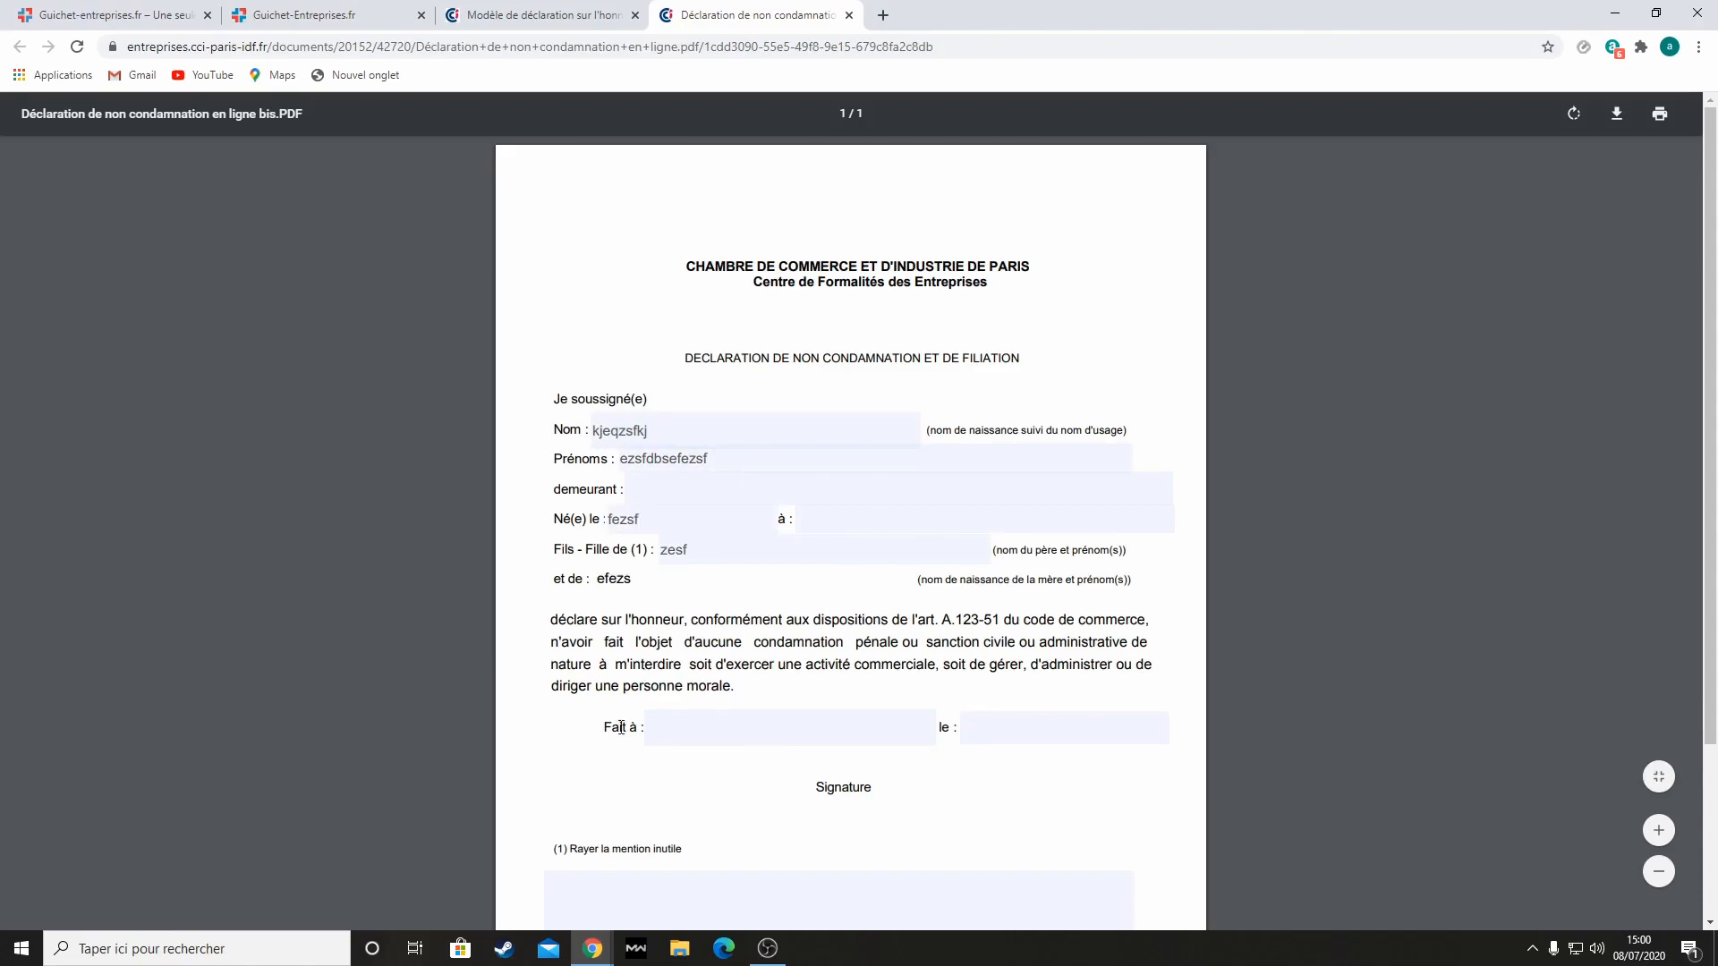
Save the filled form to the Bureau folder as the PDF "Déclaration de non condamnation en ligne"
scroll(948, 712, down, 3)
click(1615, 115)
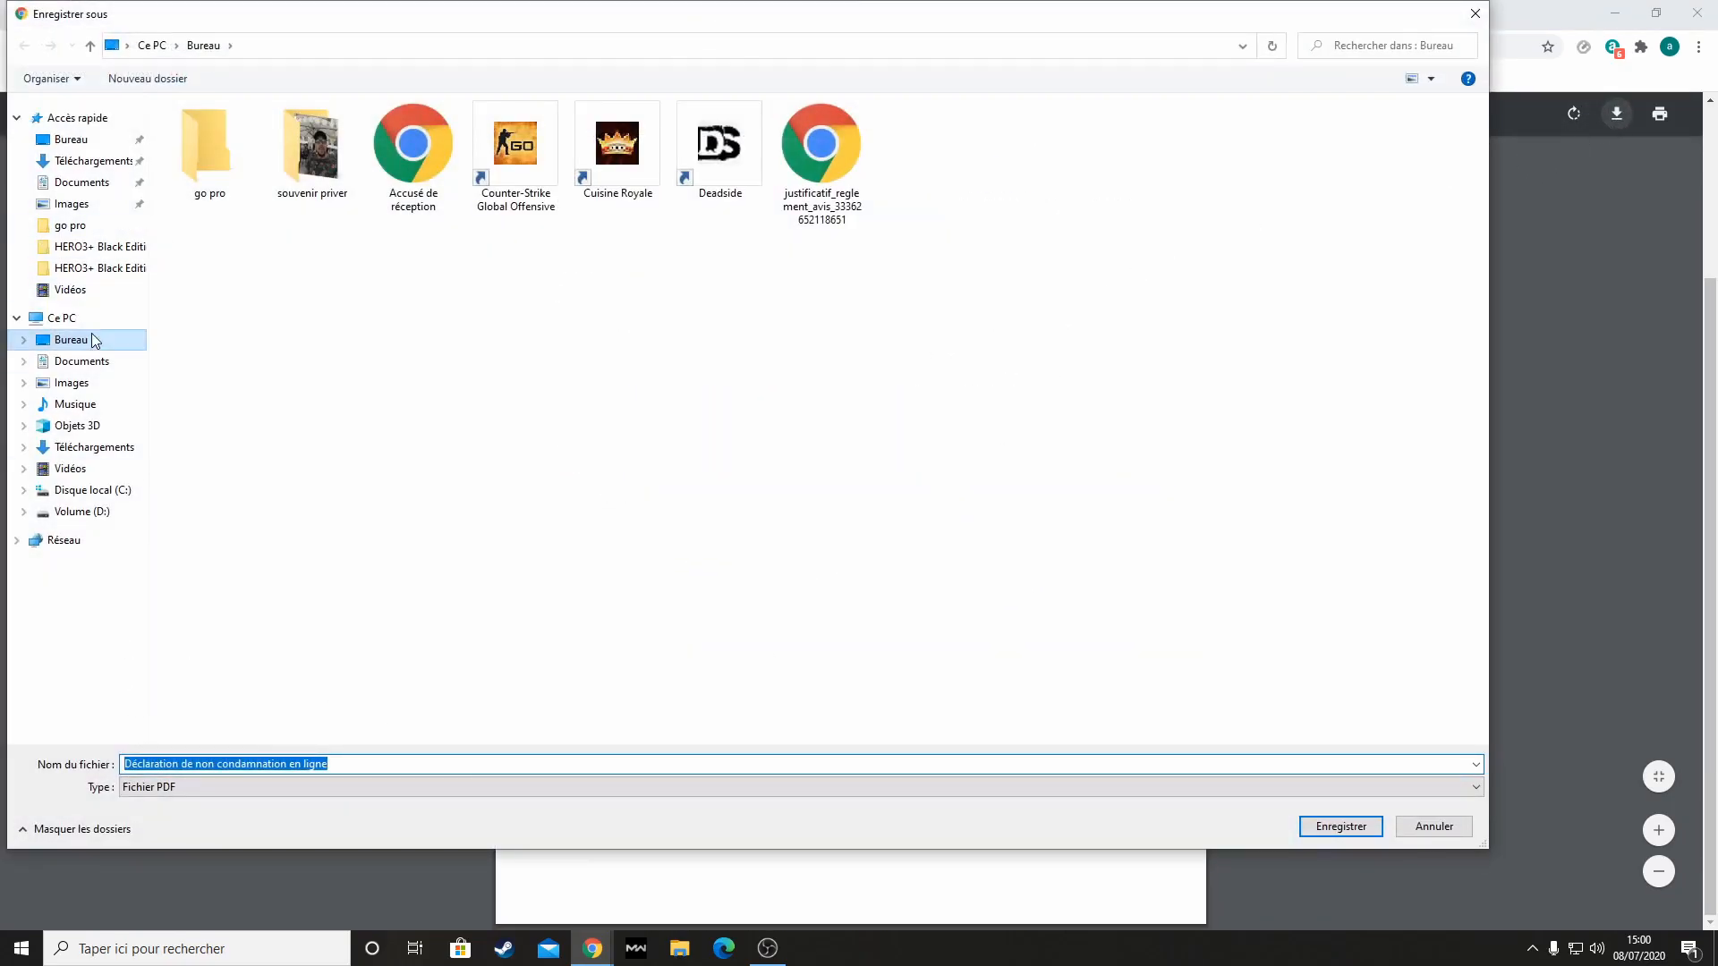
click(1339, 825)
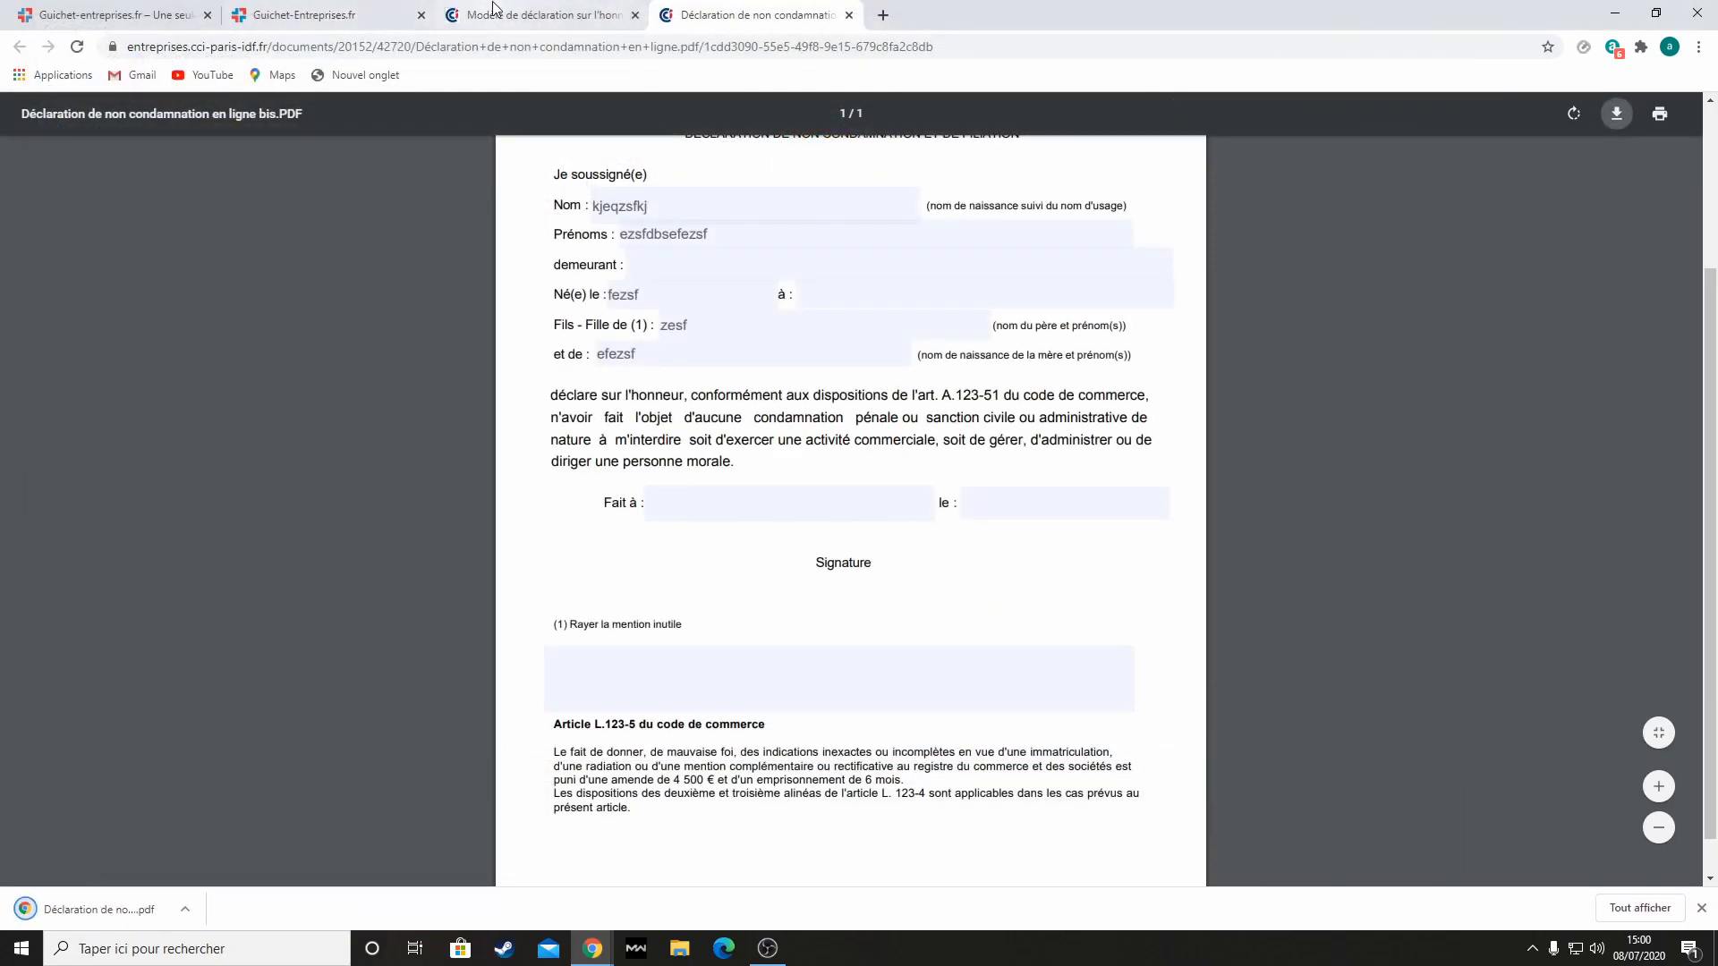
Return to the Guichet-entreprises supporting documents and attach "Déclaration de non condamnation en ligne" as the declaration of non-conviction
click(537, 16)
click(364, 21)
click(1154, 452)
click(70, 339)
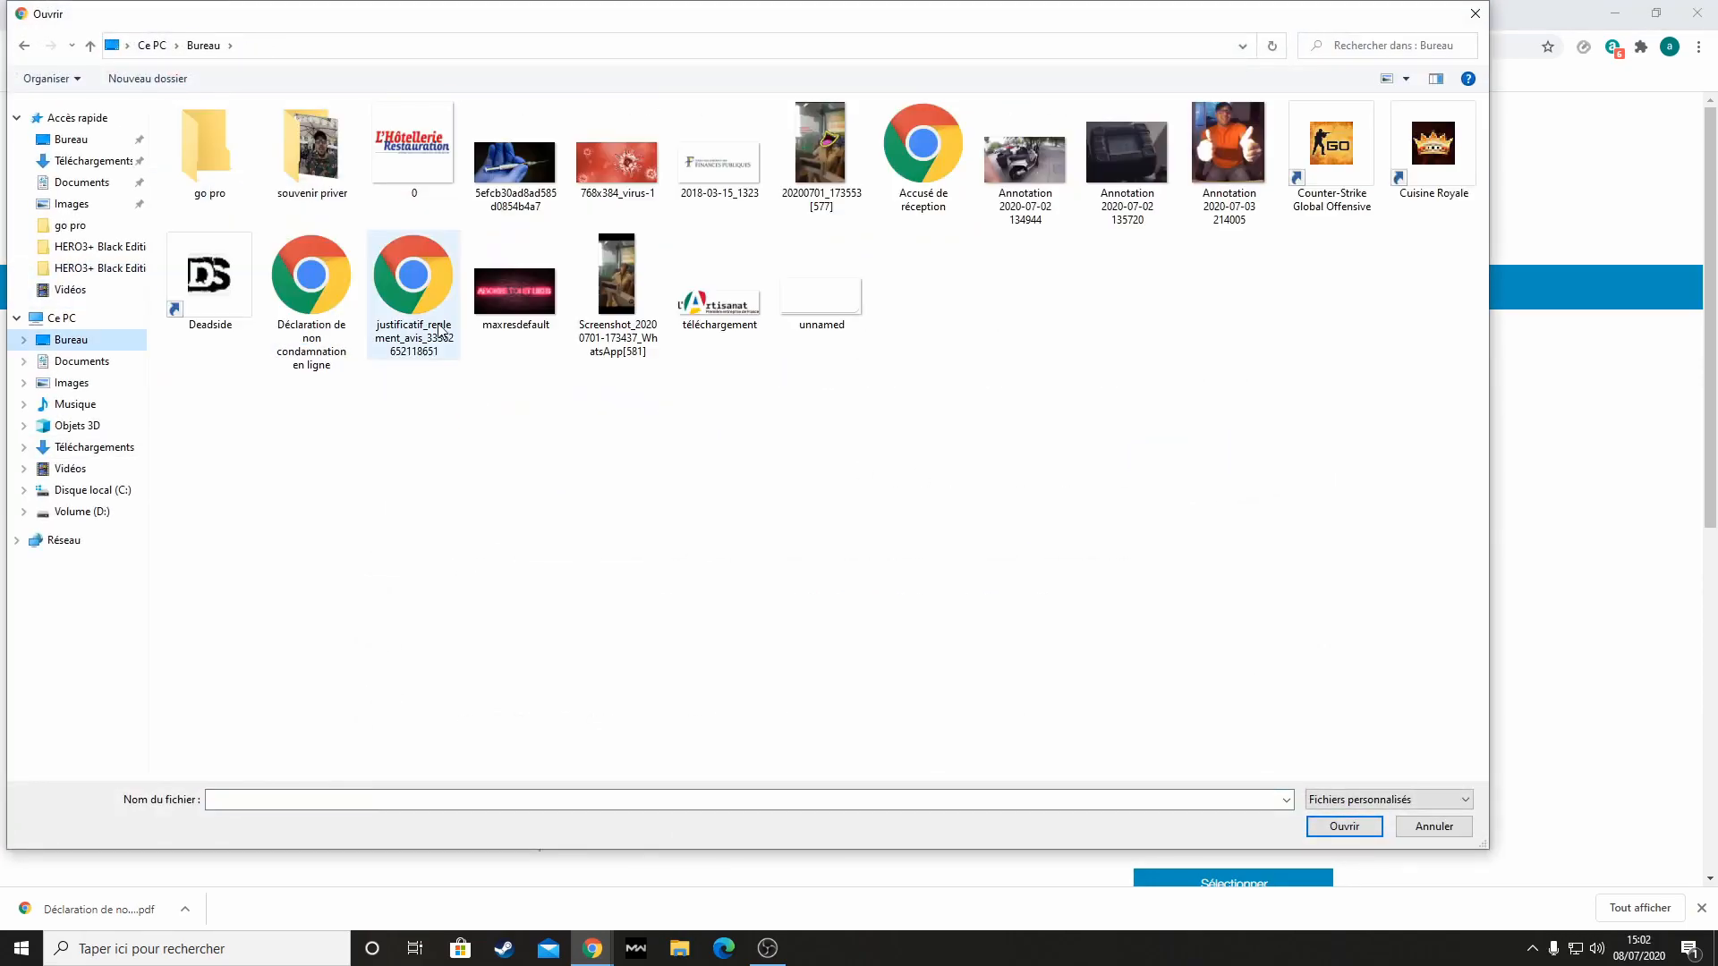
click(317, 295)
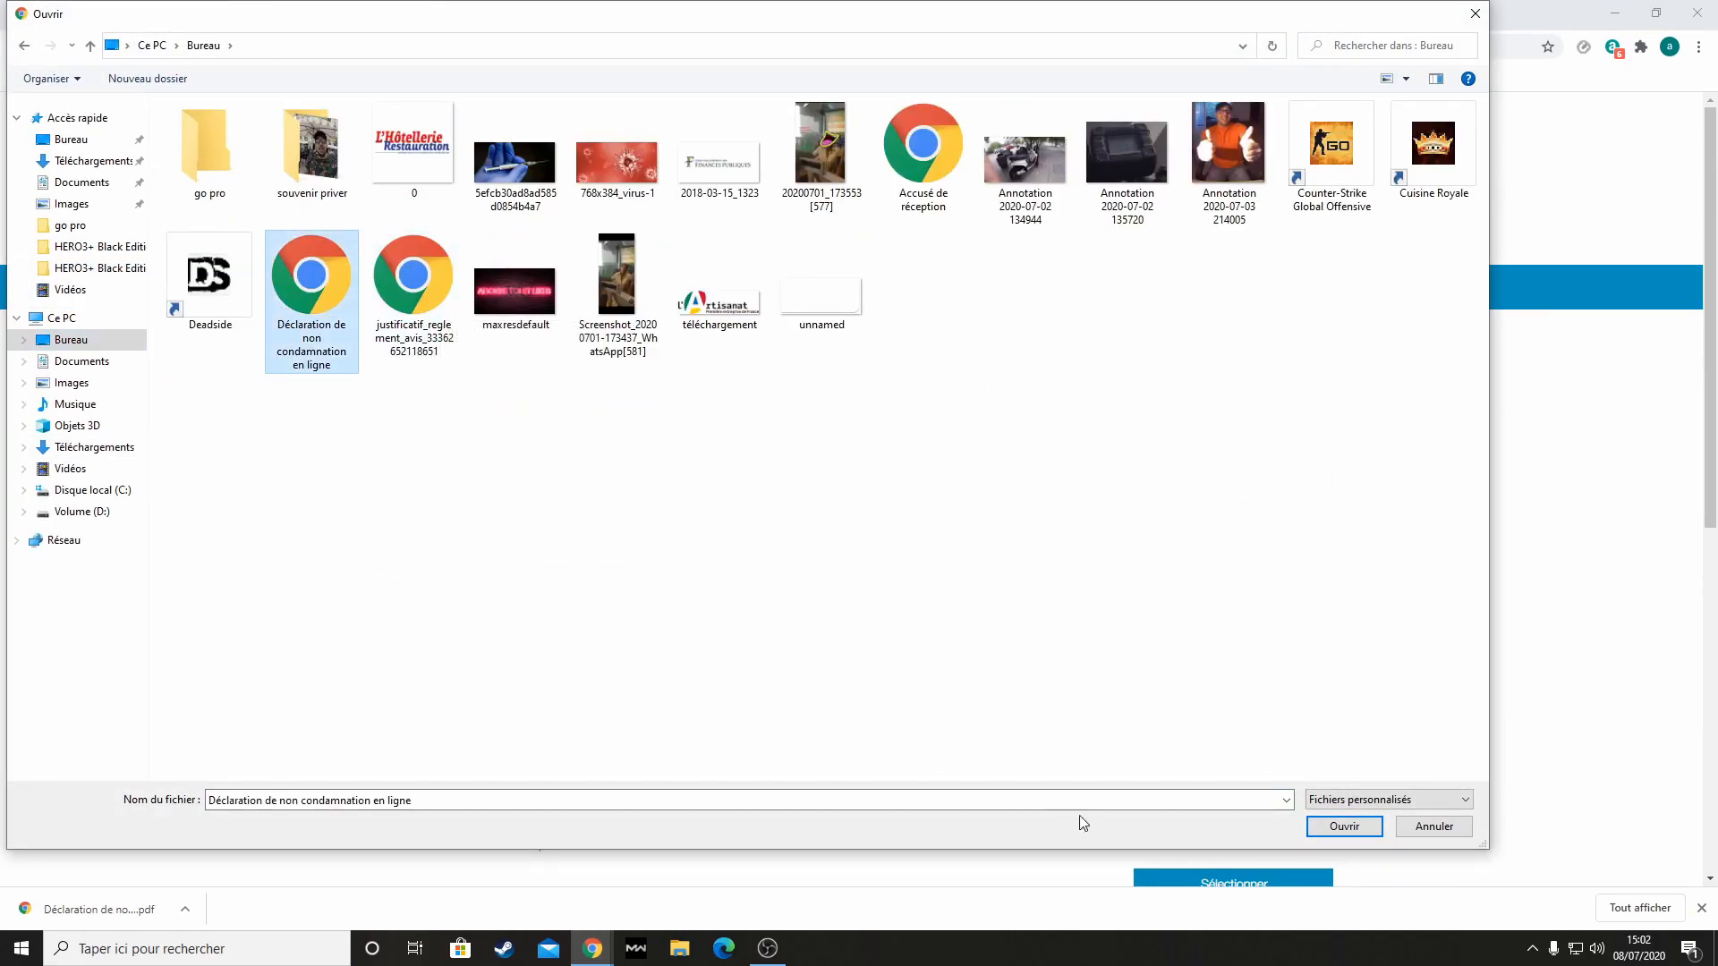
click(1349, 832)
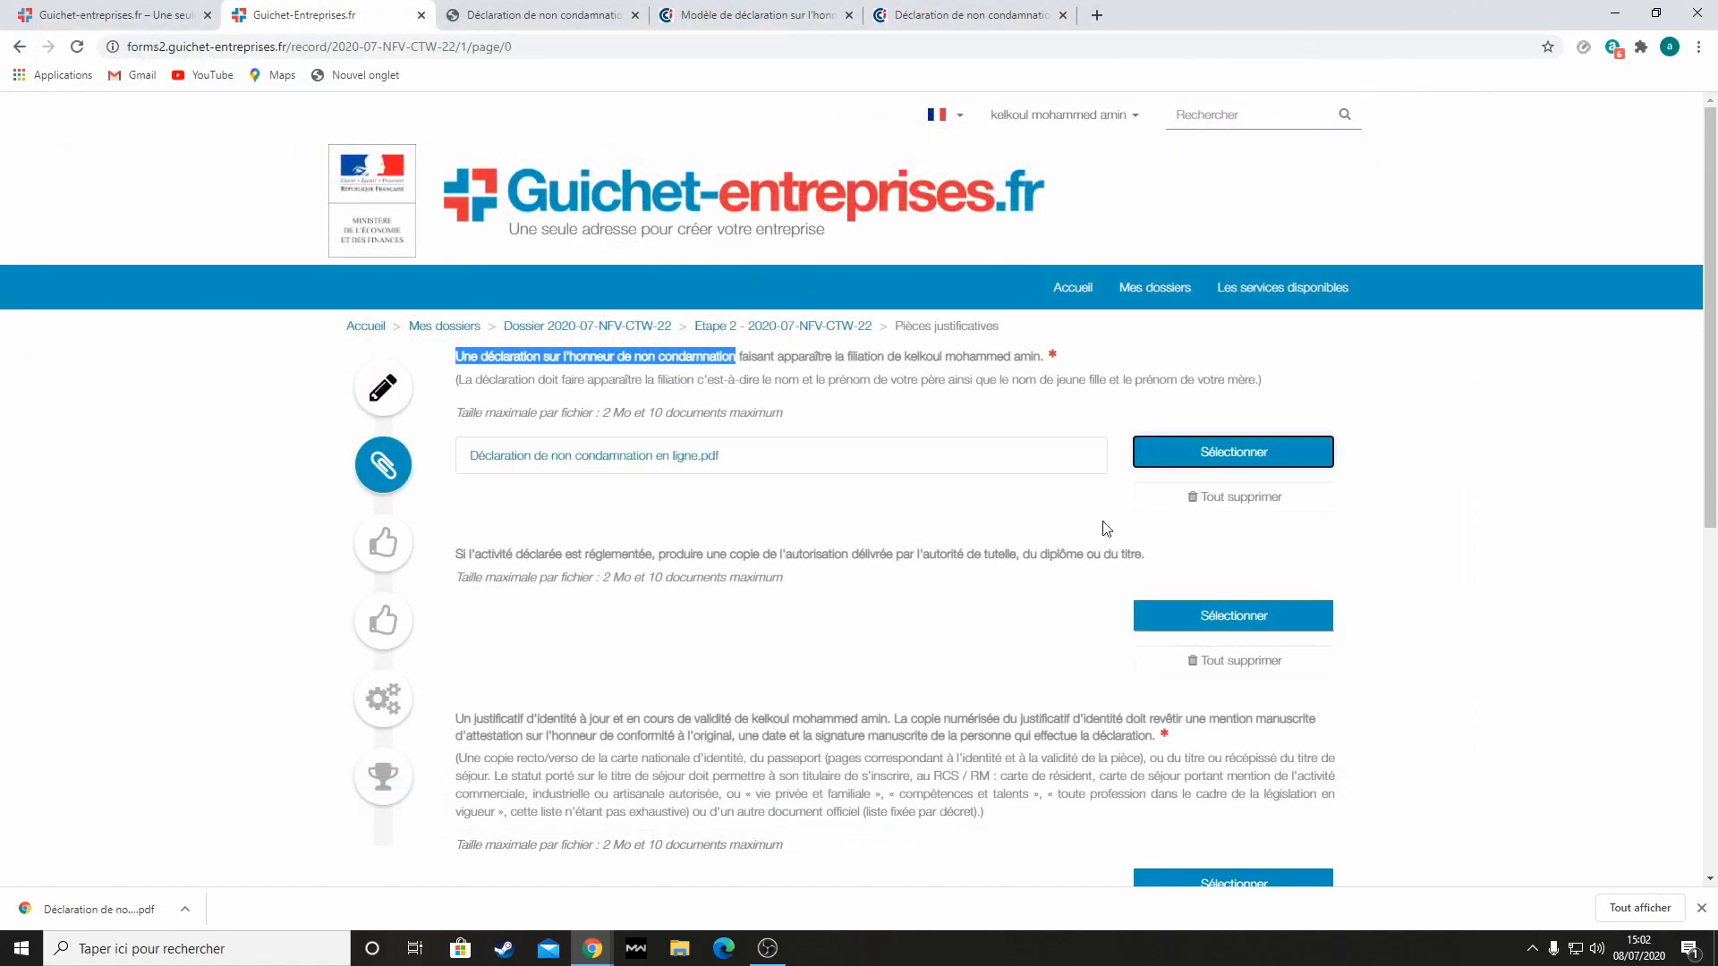
View the attached non-conviction PDF and the other open copy of the form, and return to the supporting documents page
click(648, 467)
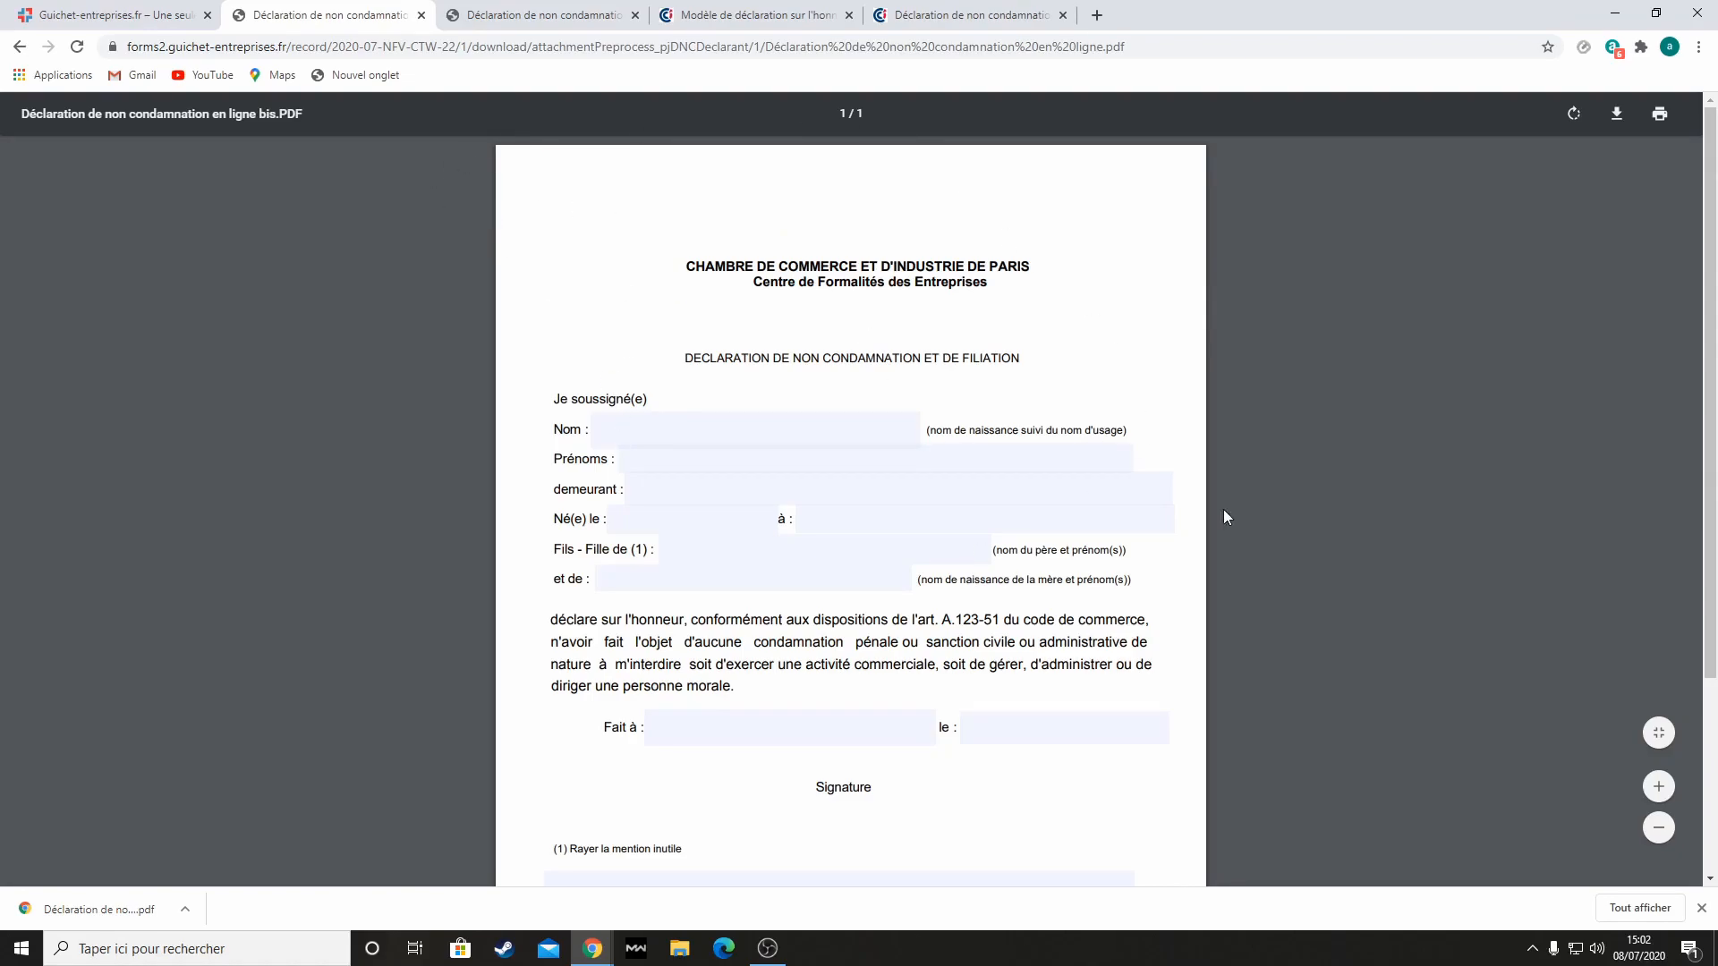
click(453, 15)
click(118, 17)
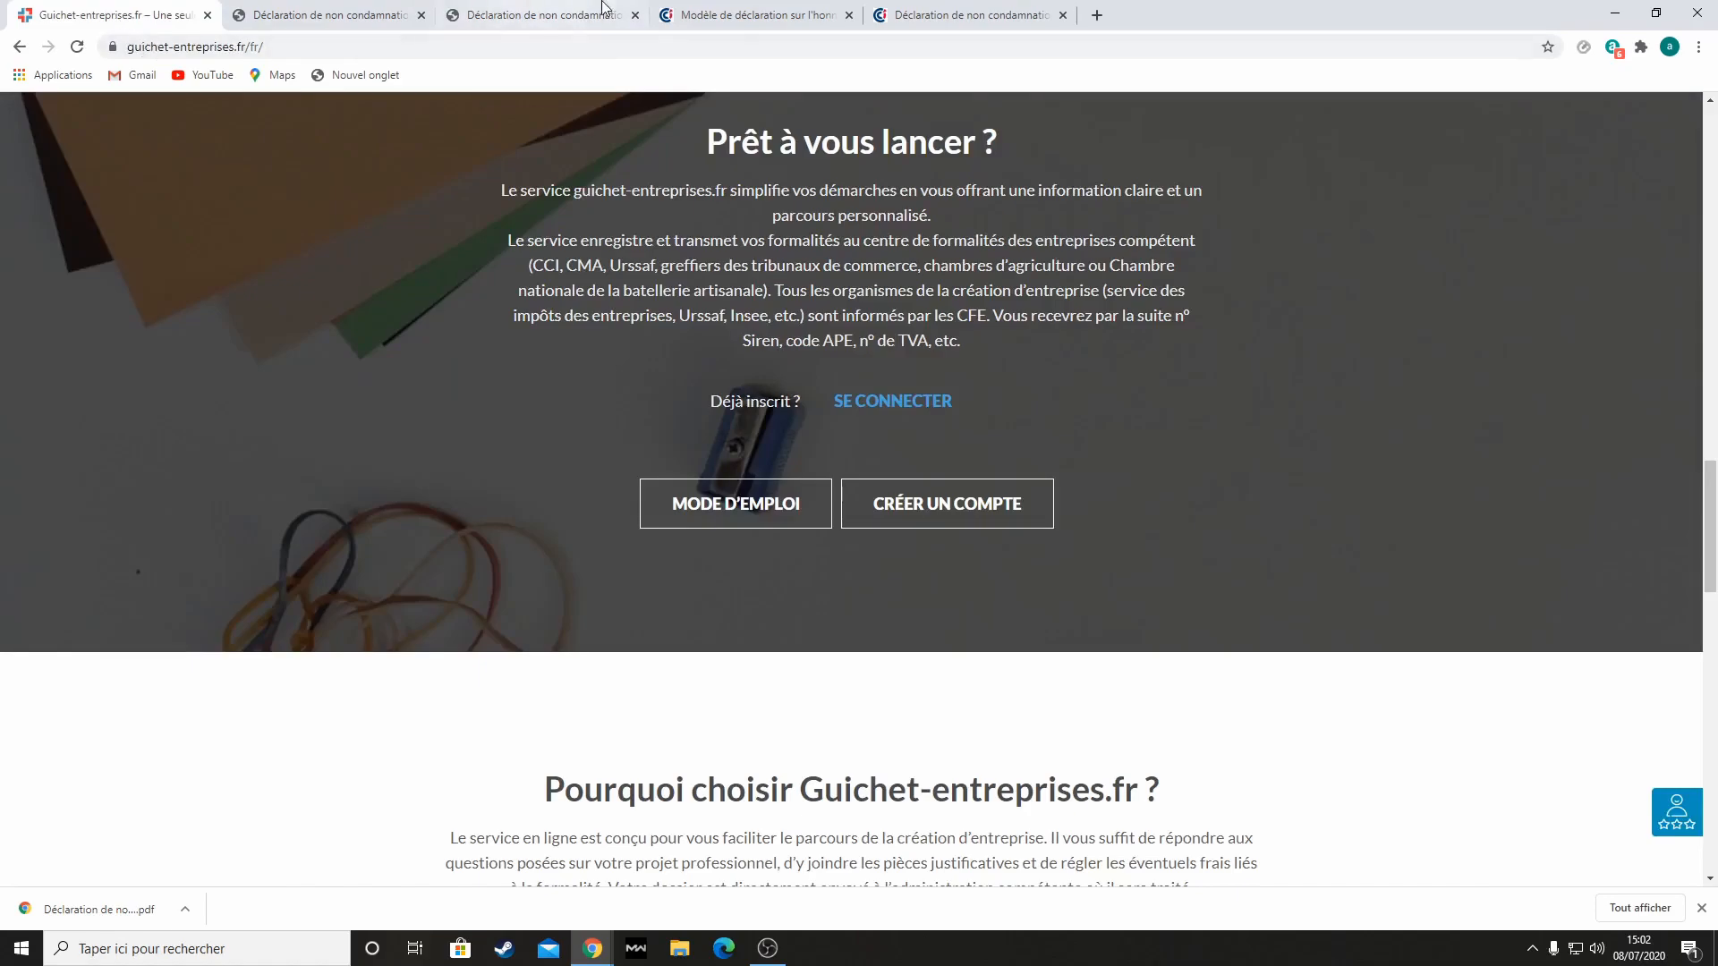
click(671, 15)
click(564, 15)
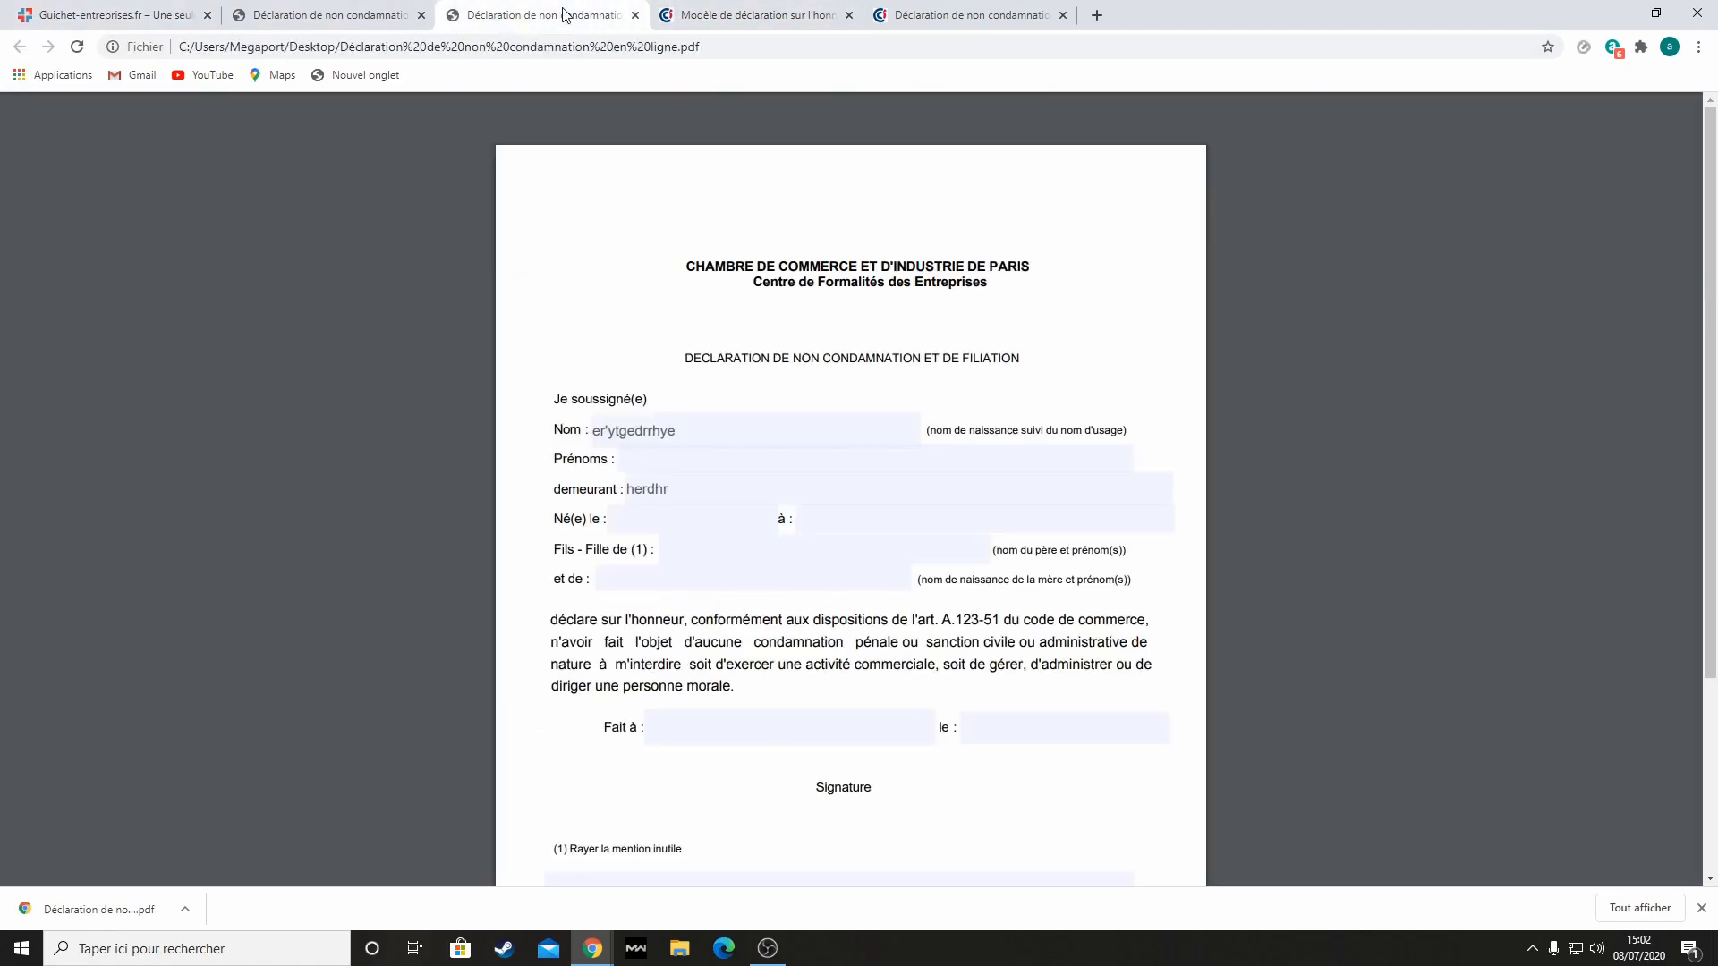
click(378, 26)
click(19, 46)
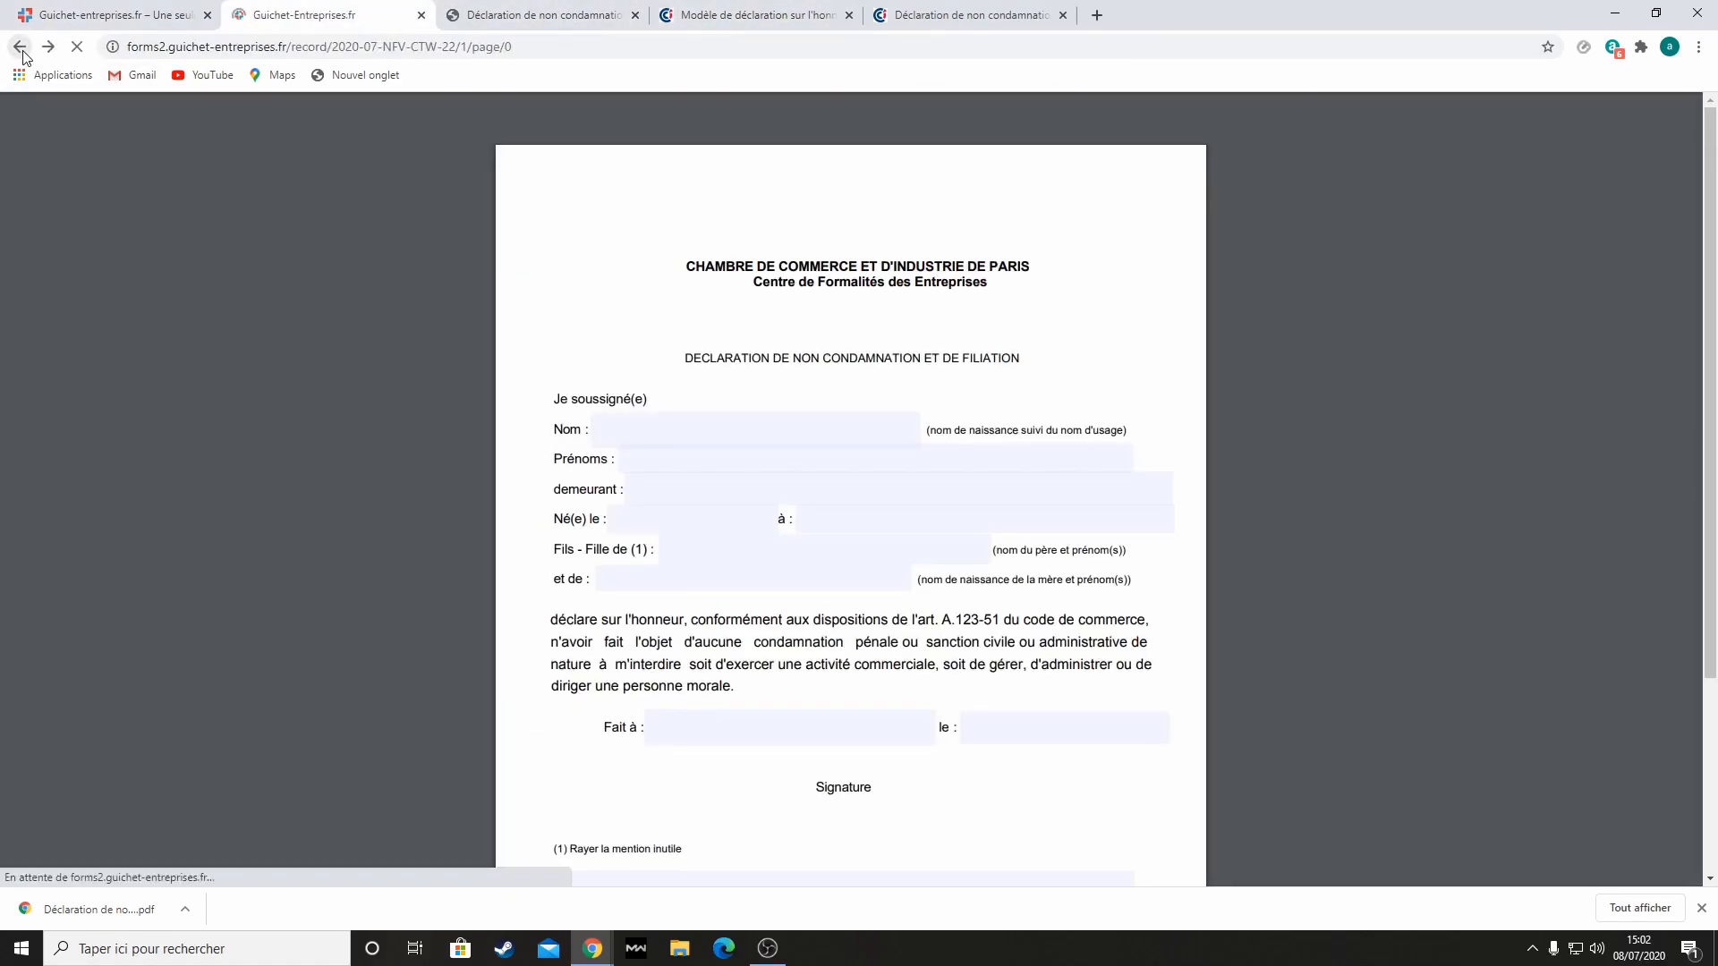
Examine the requirements for the regulated-activity authorisation, the proof of identity and the proof of address
scroll(1020, 594, down, 3)
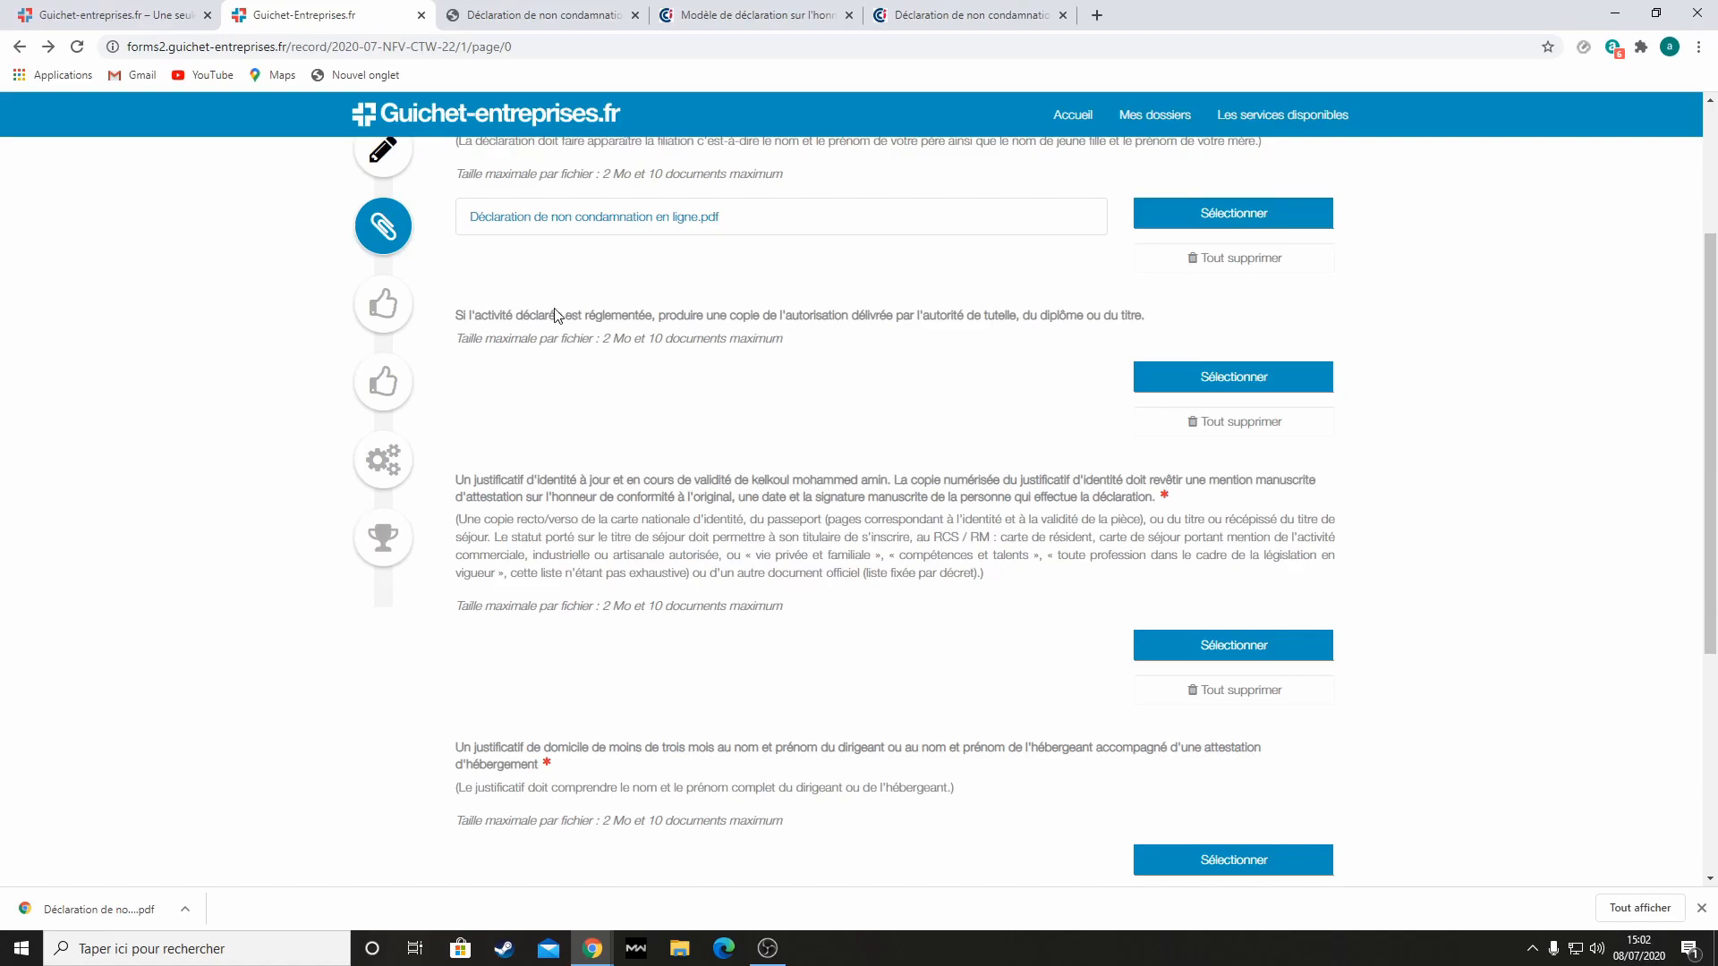
drag(555, 315, 928, 374)
drag(452, 304, 592, 343)
click(592, 343)
drag(457, 315, 502, 317)
click(591, 366)
scroll(904, 476, down, 3)
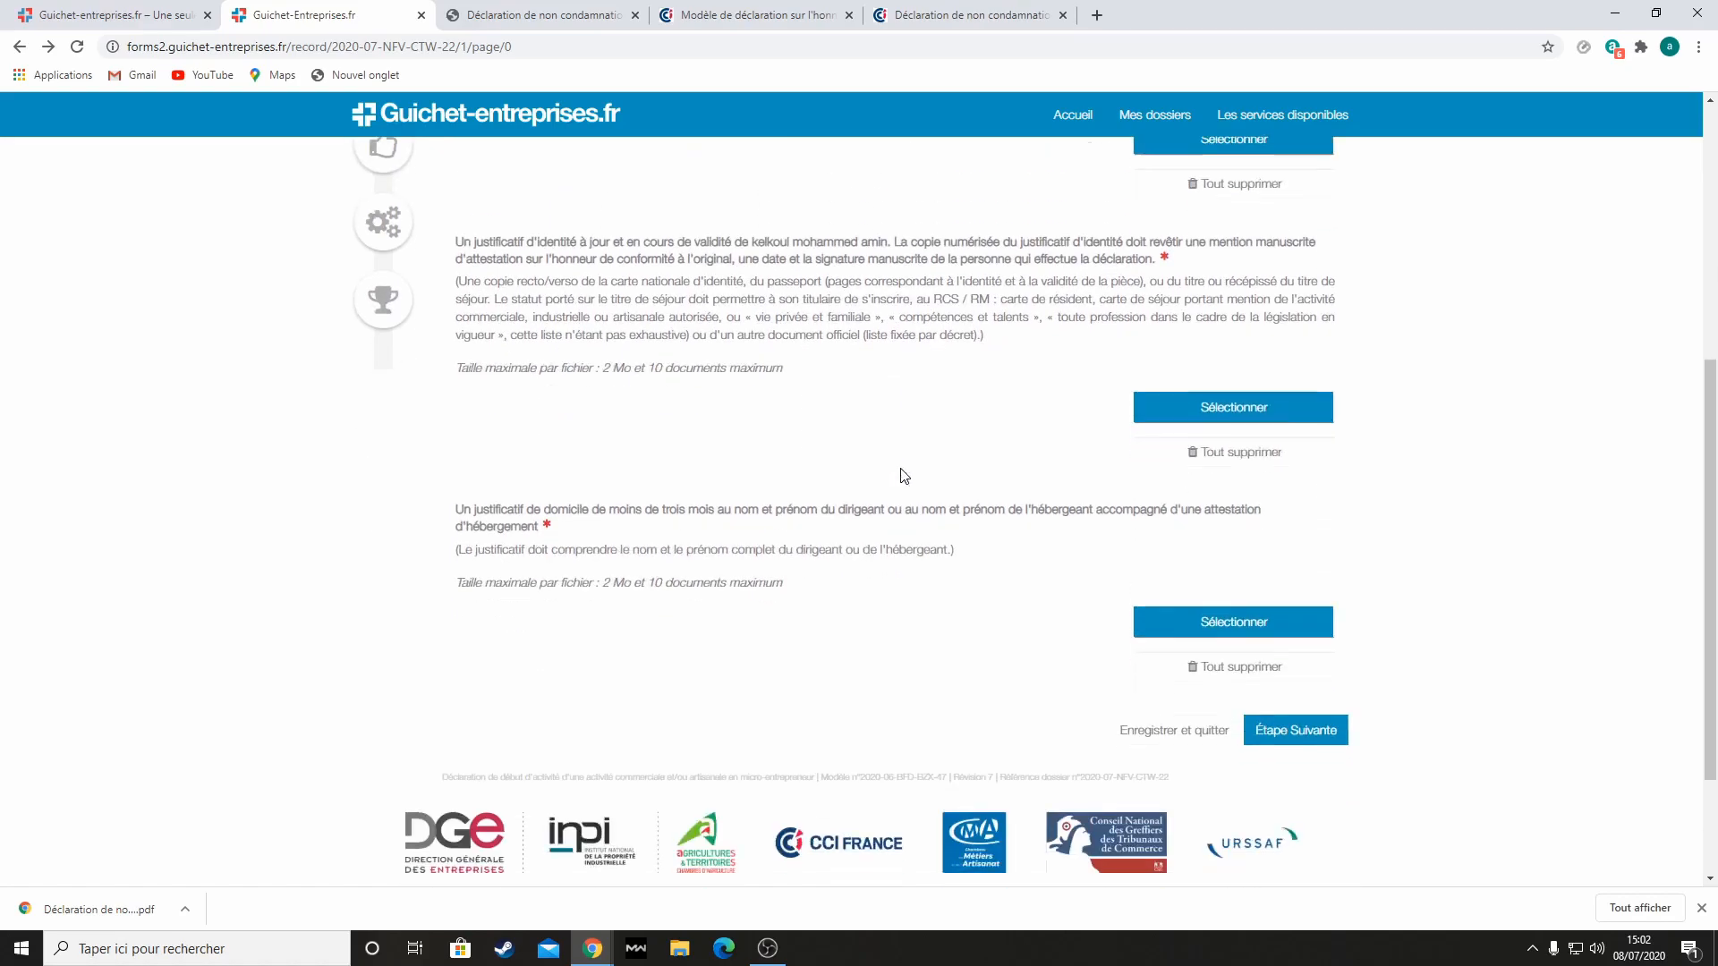
Attach the image file "0" from the Bureau folder as the proof of identity
scroll(573, 309, up, 3)
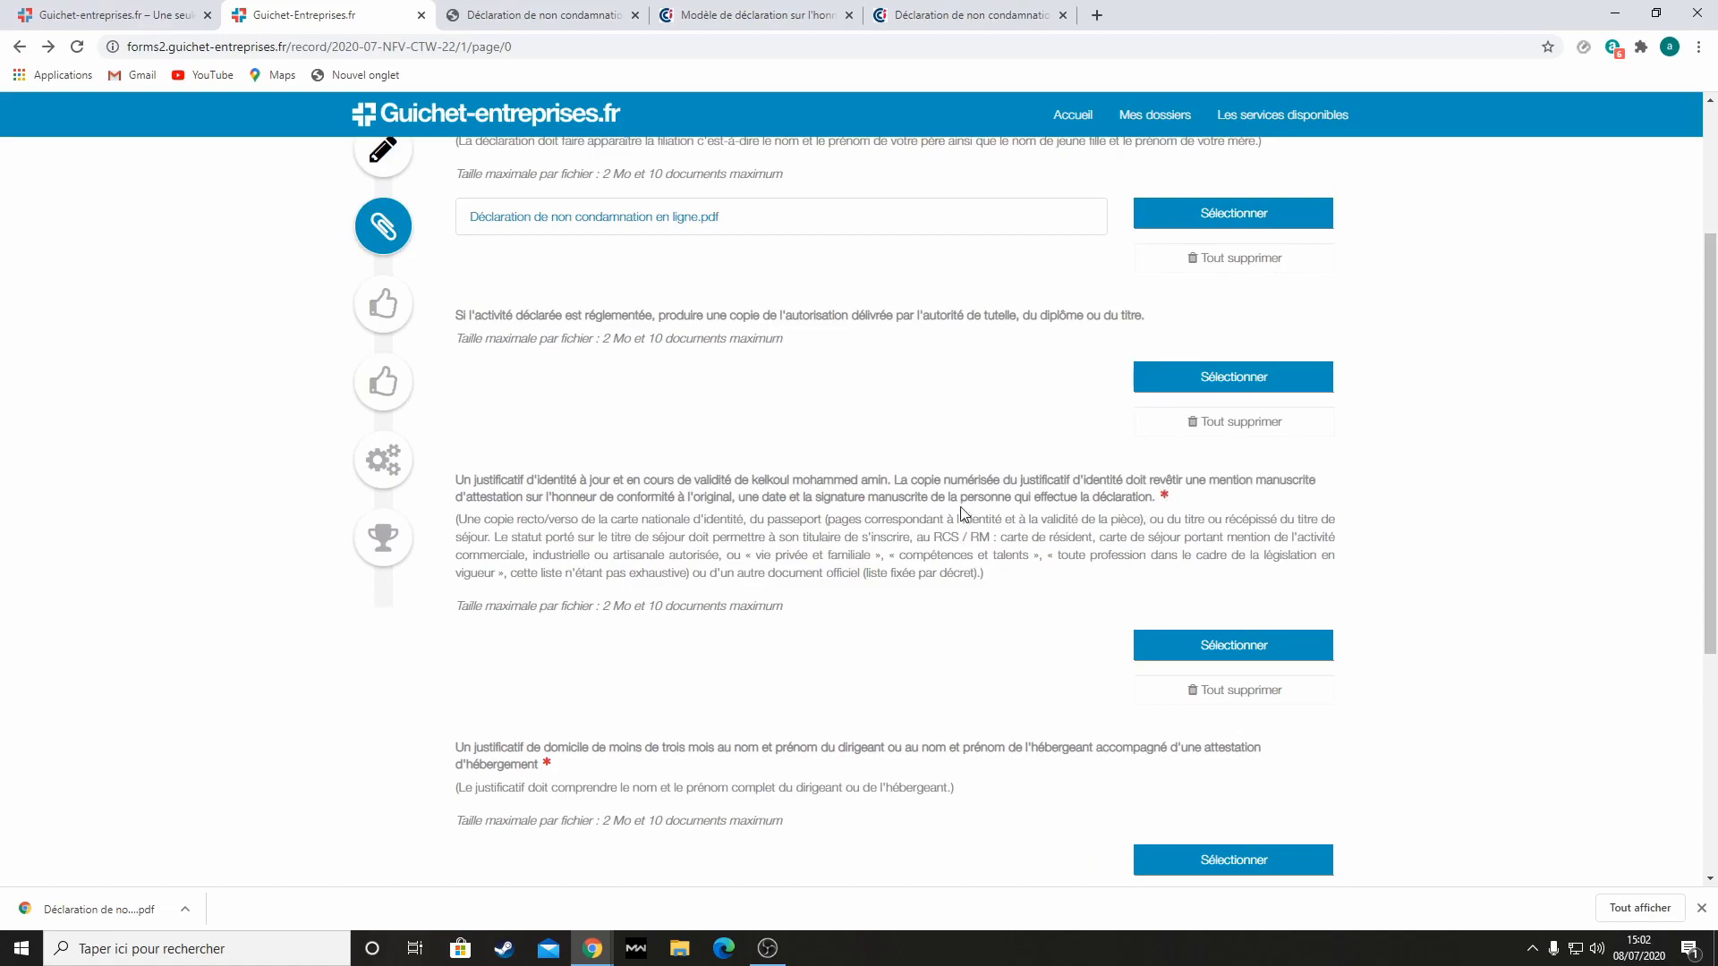
click(1164, 651)
click(426, 154)
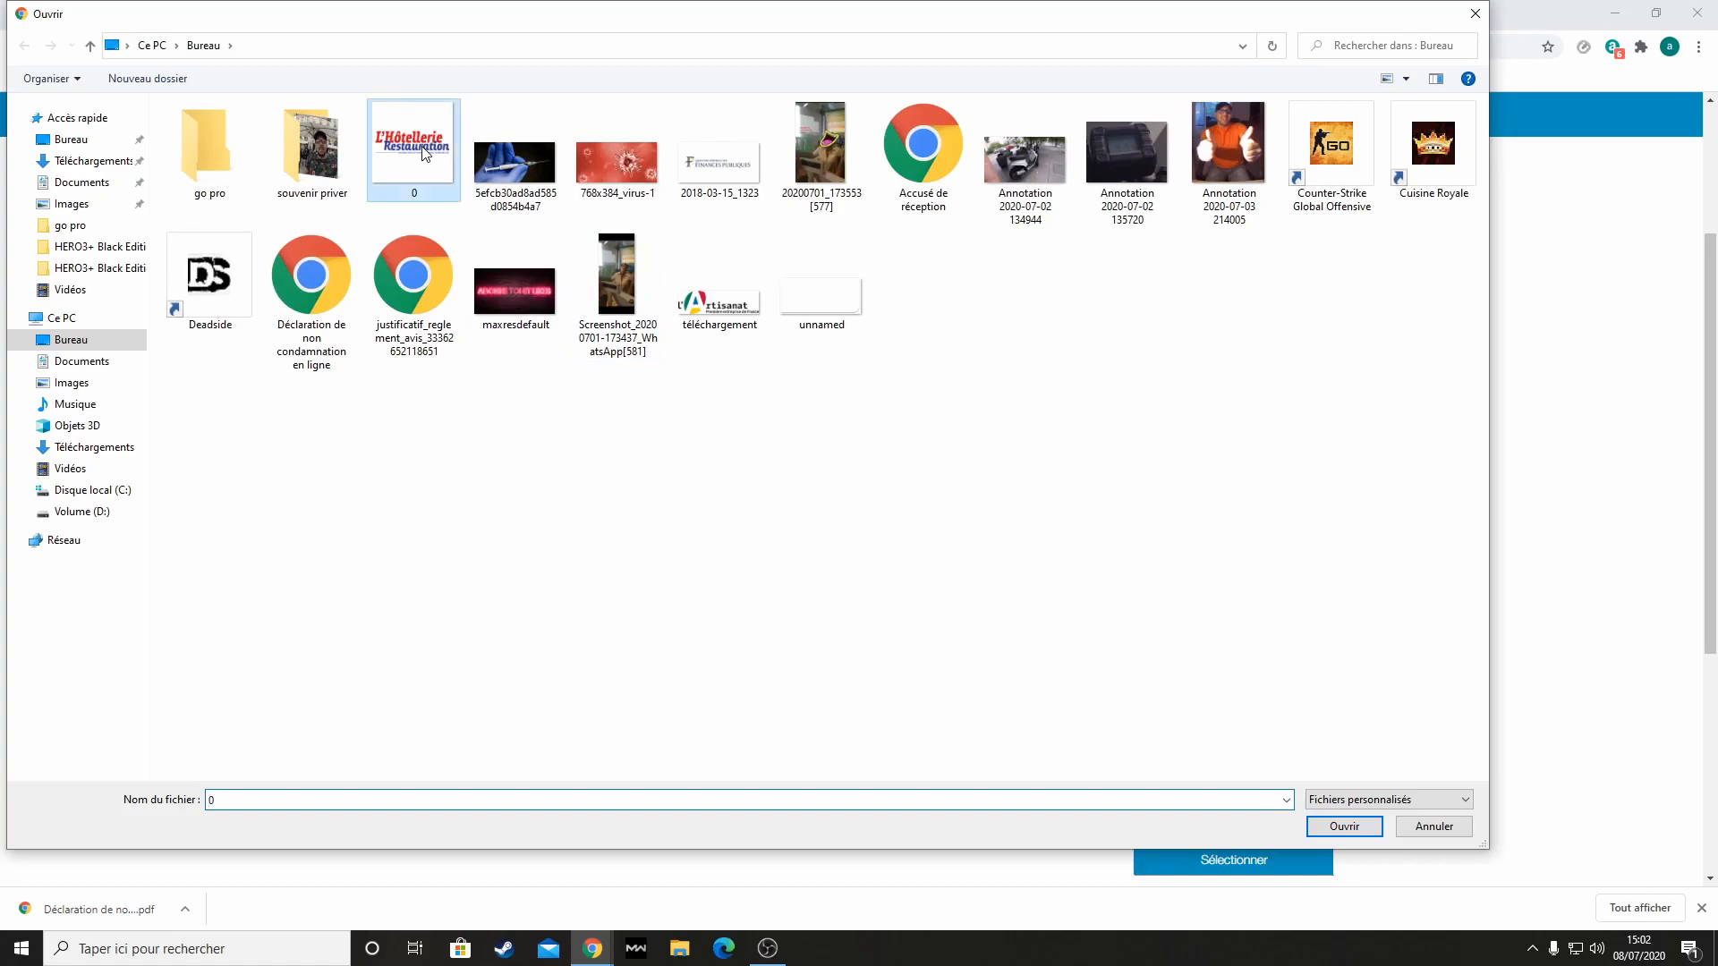
click(1333, 829)
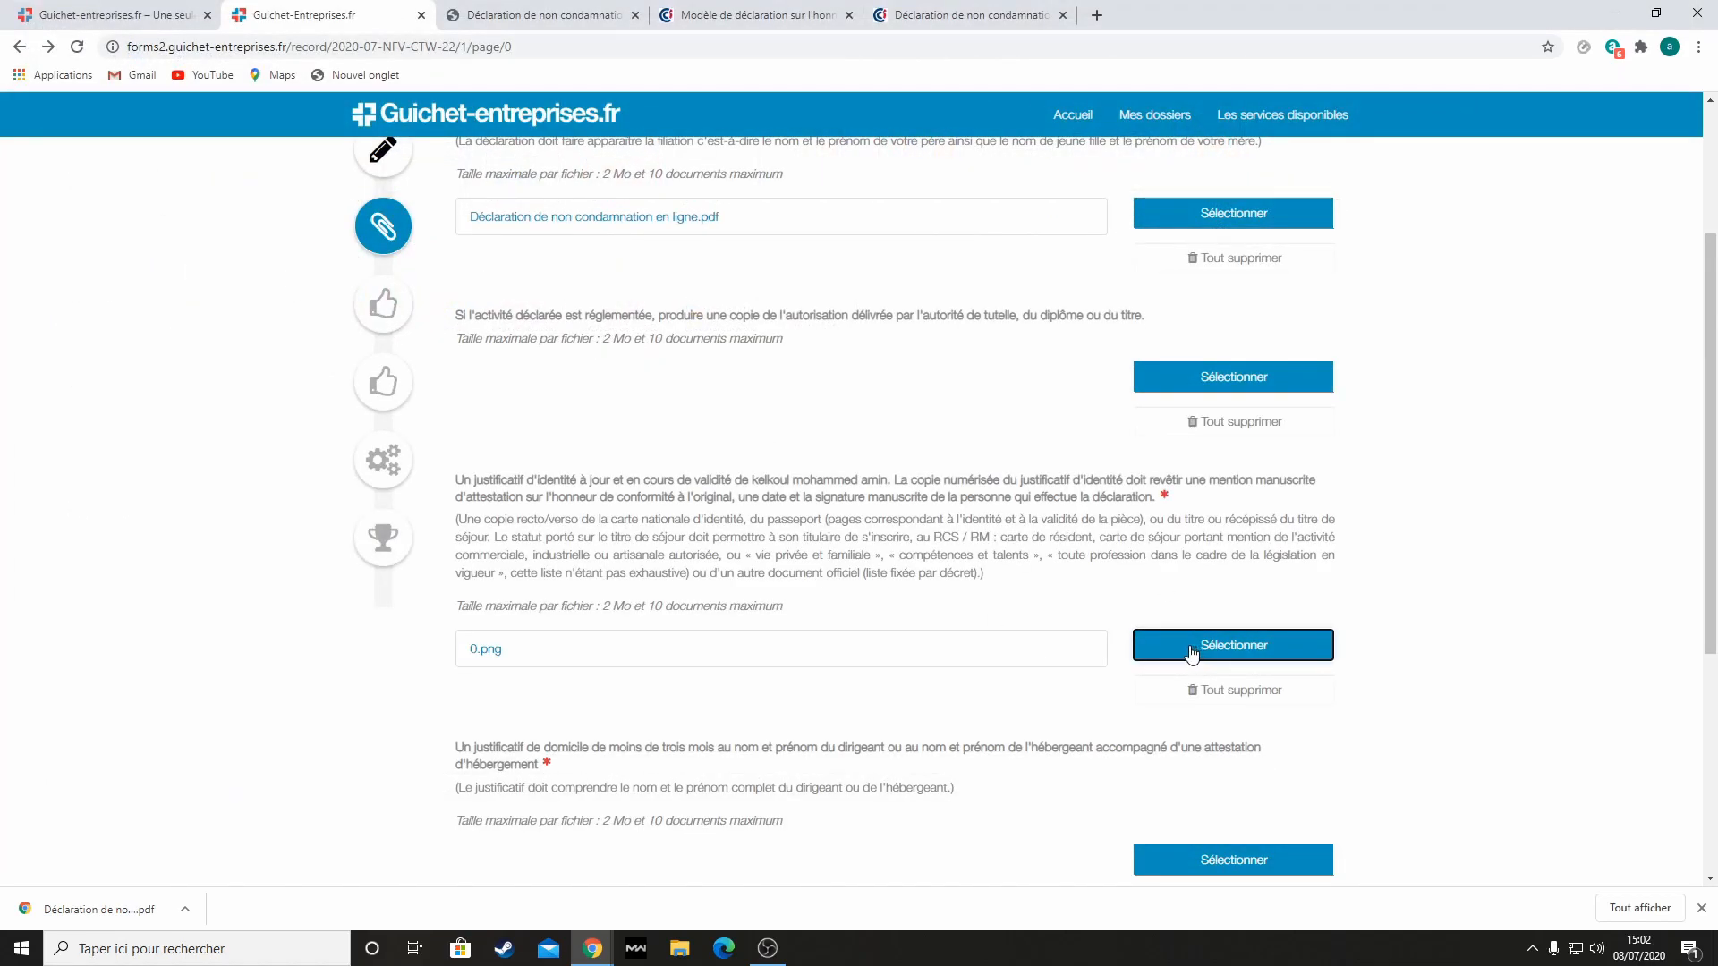
Attach "maxresdefault" from the Bureau folder as the proof of address and submit the supporting documents
scroll(1083, 698, down, 3)
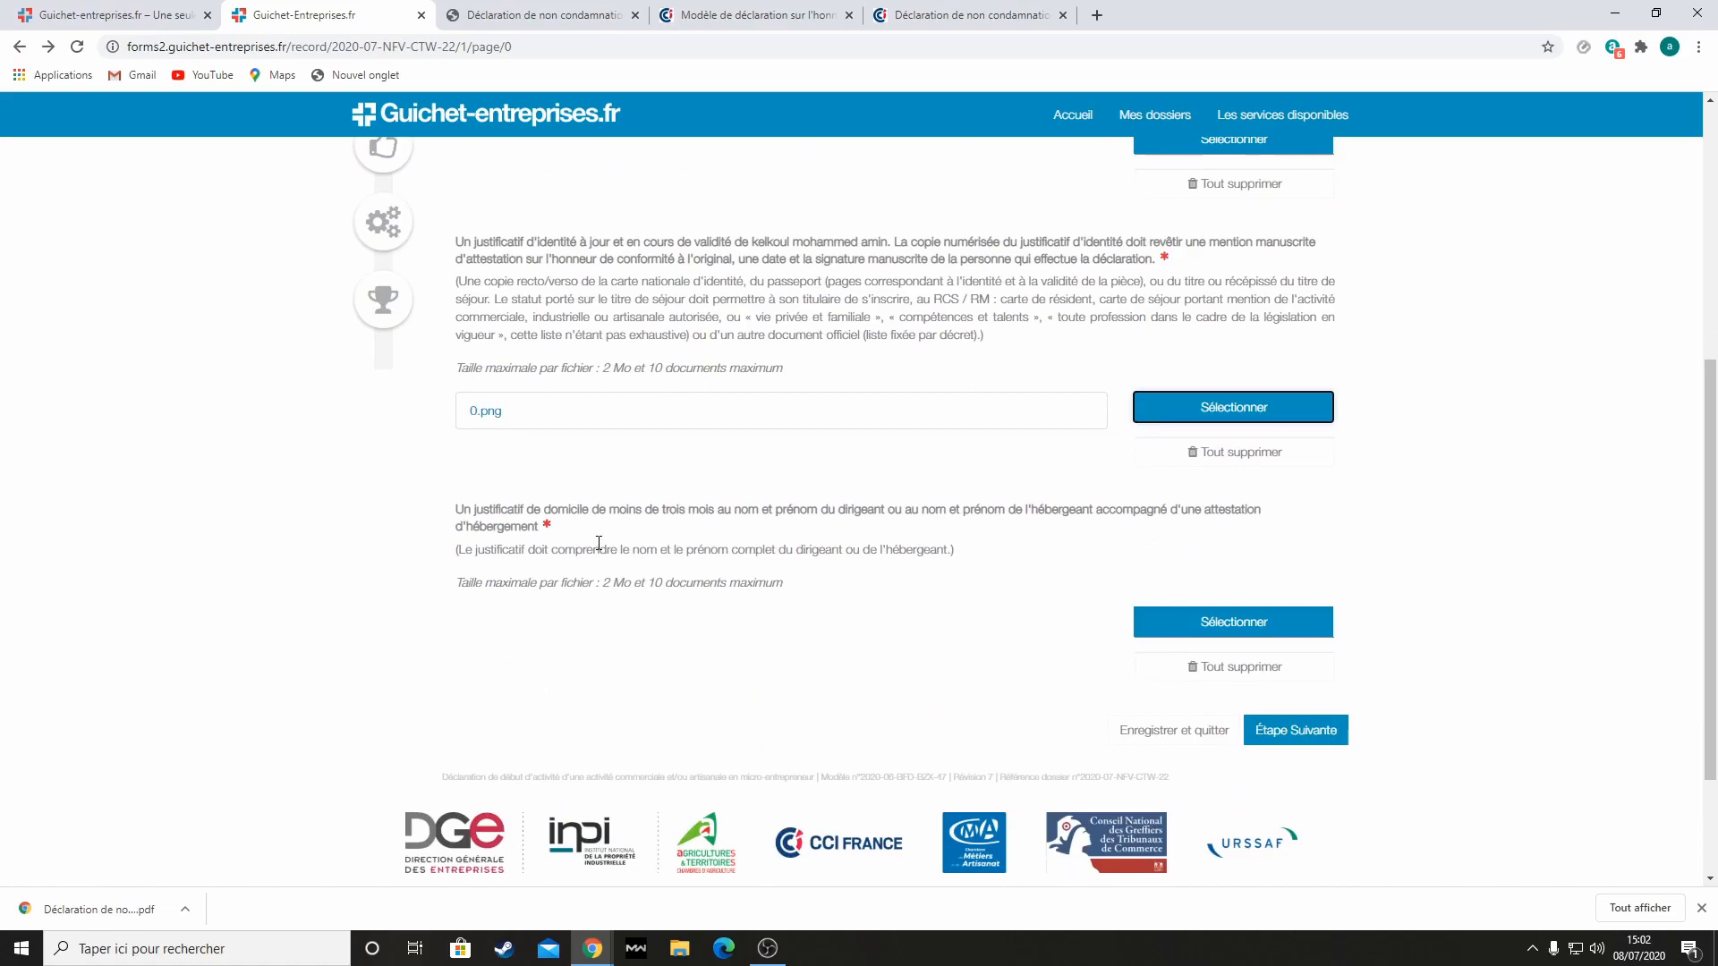
click(1185, 626)
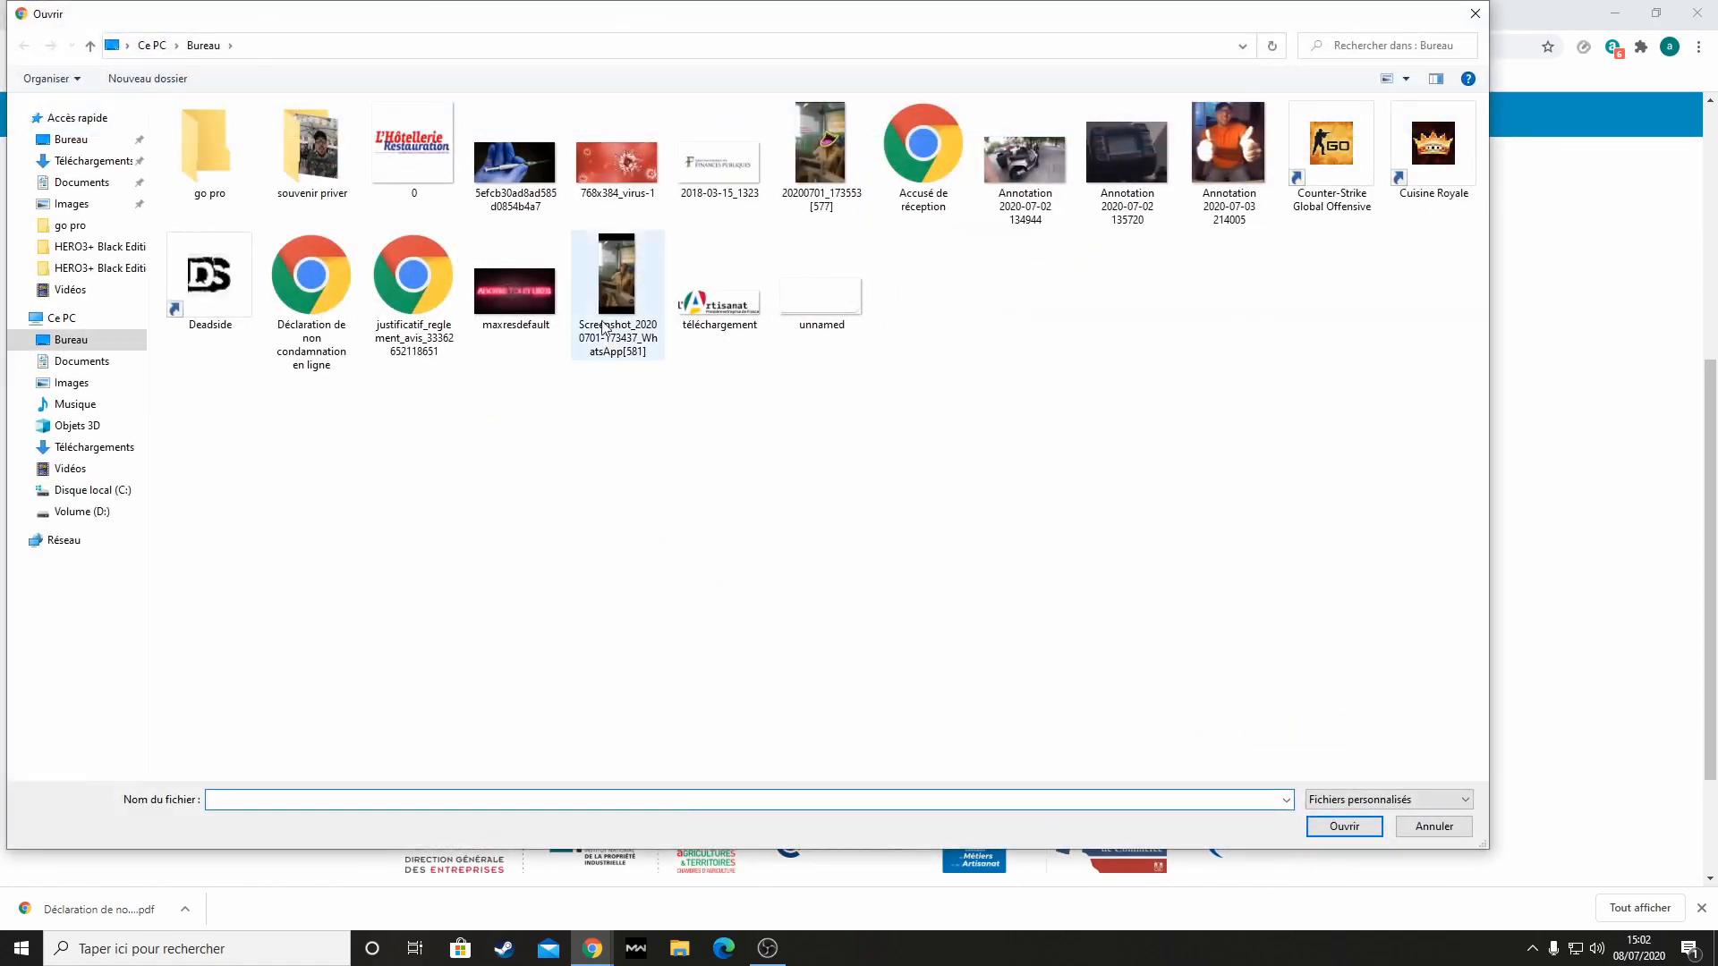
click(514, 291)
click(1343, 826)
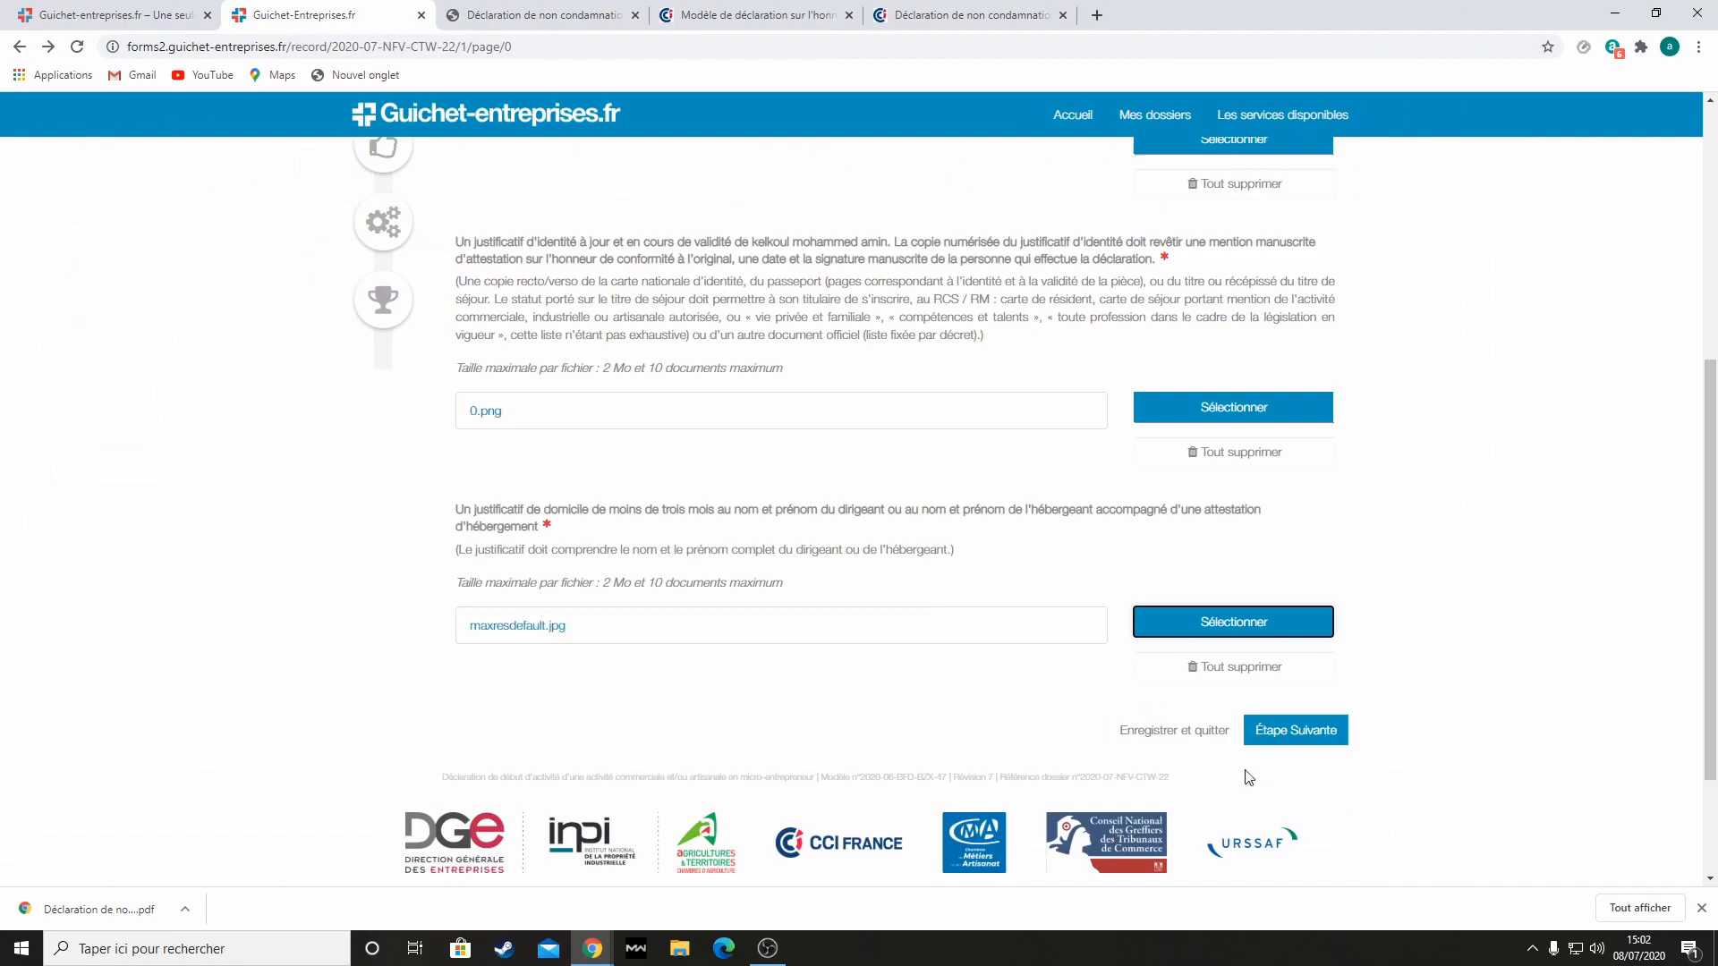
click(1294, 739)
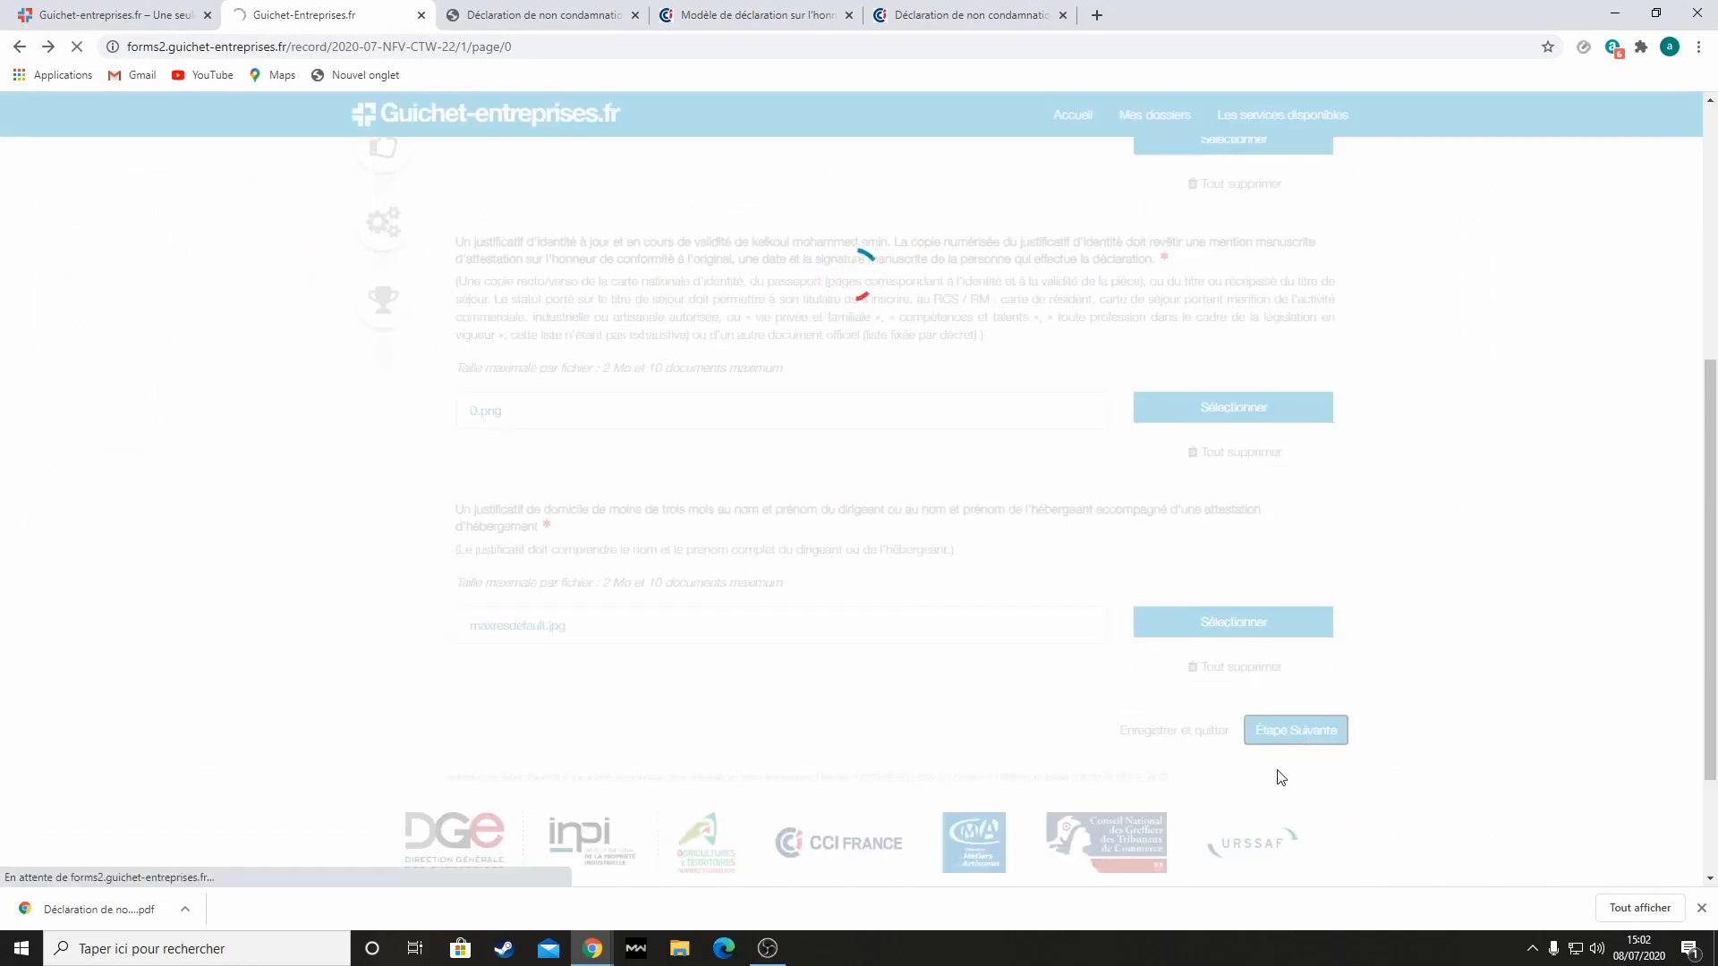
Proceed through the remaining review, fee and free-service finalisation pages, and complete the dossier without giving feedback
scroll(975, 613, down, 1)
scroll(966, 604, down, 2)
click(1339, 800)
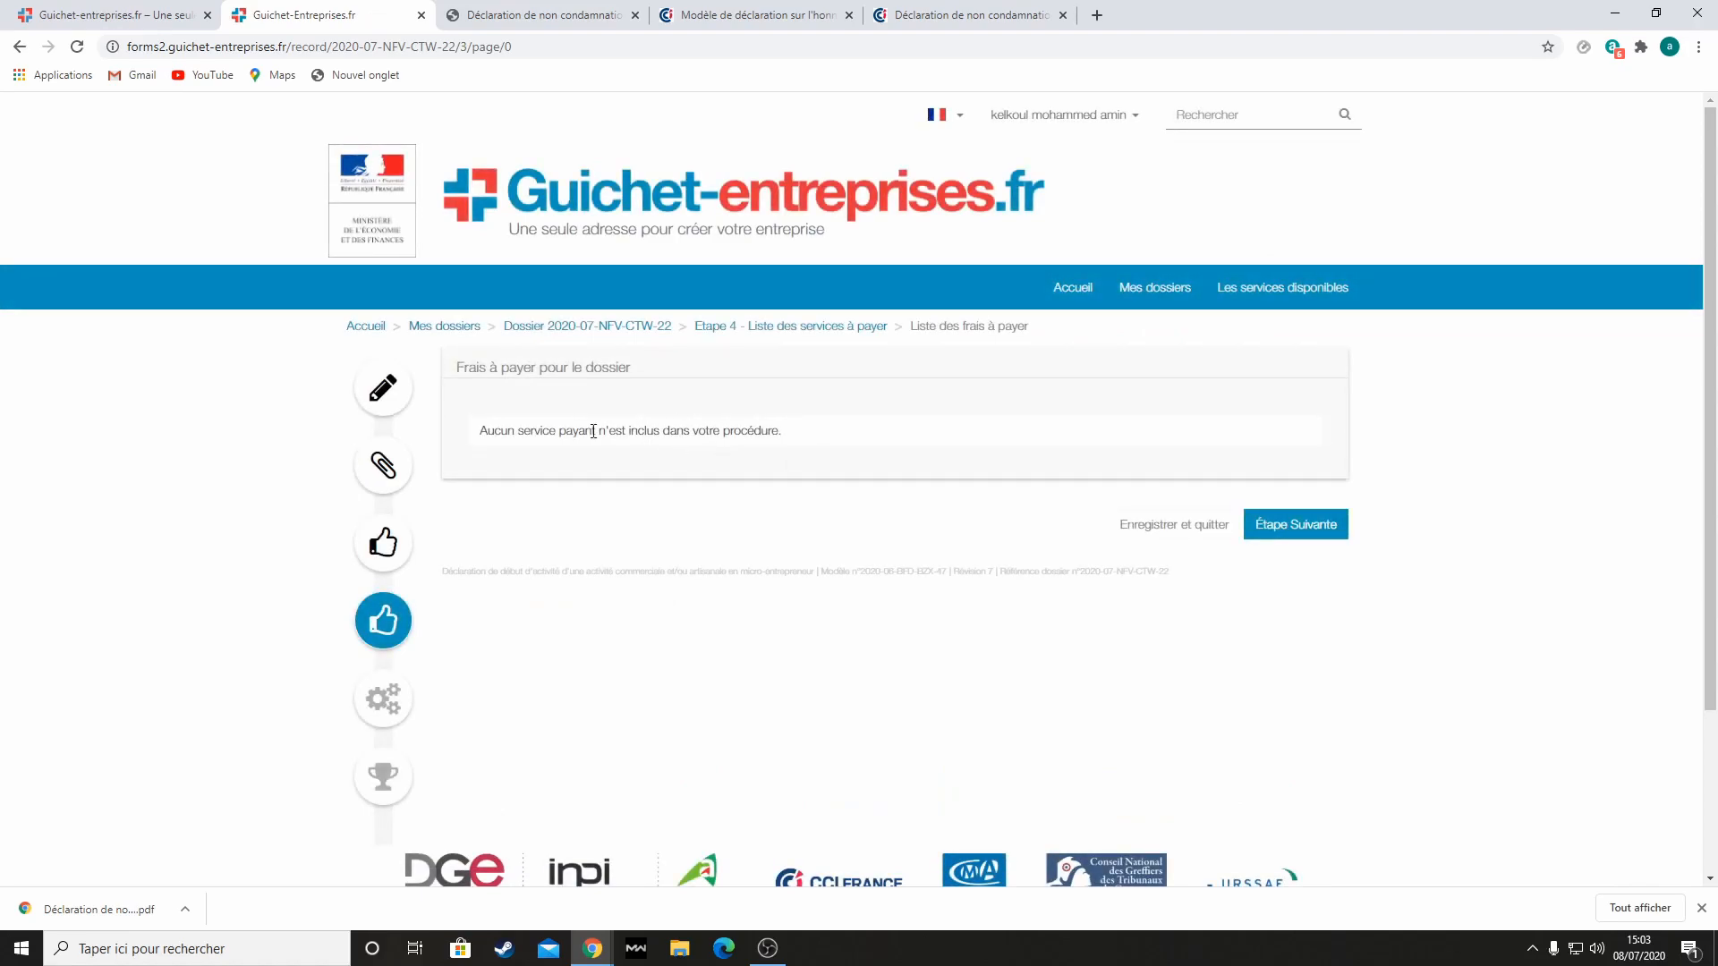
drag(477, 430, 798, 430)
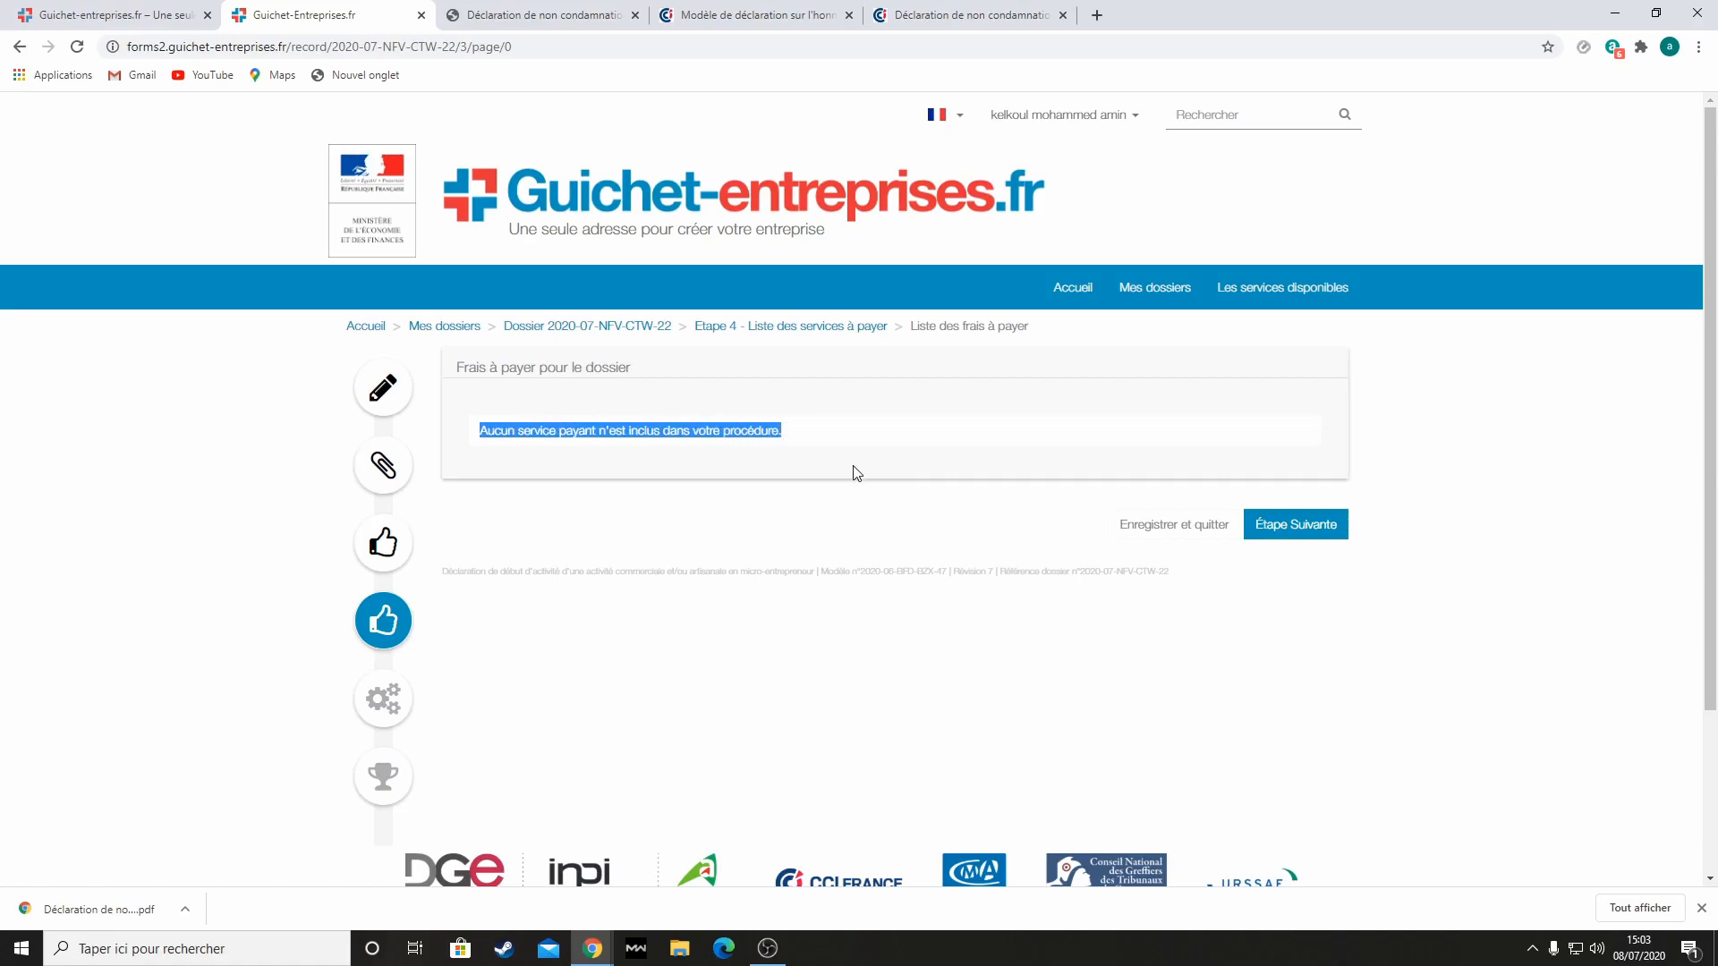
click(1288, 538)
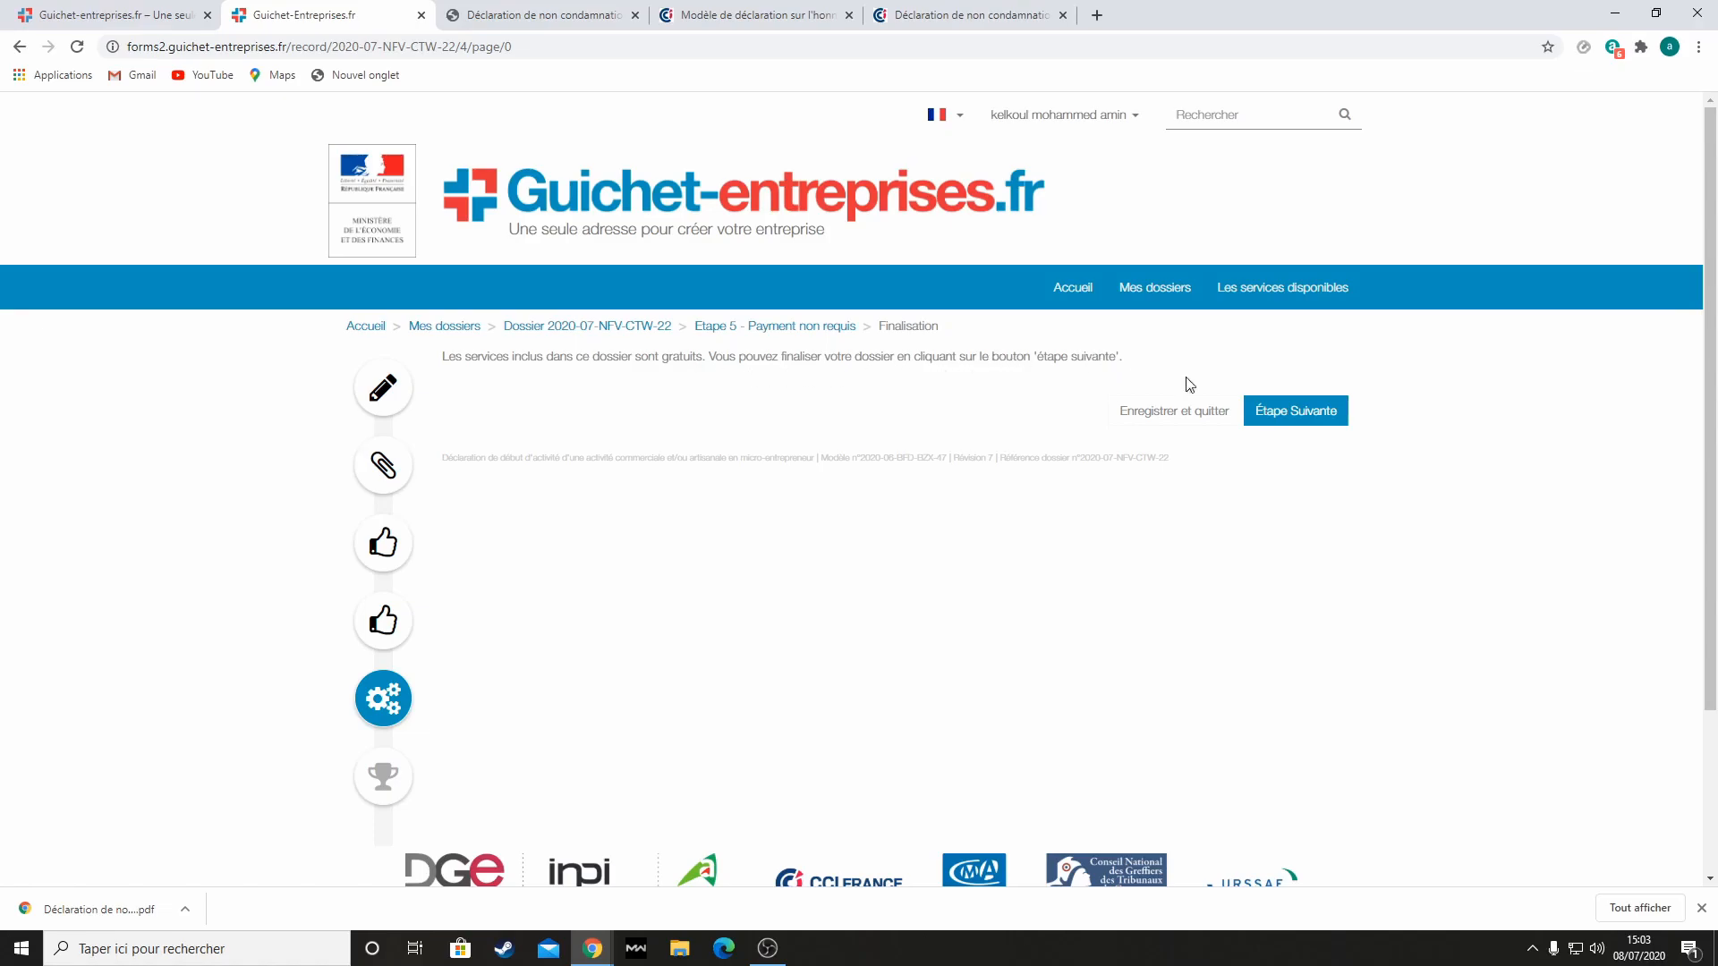
click(1339, 430)
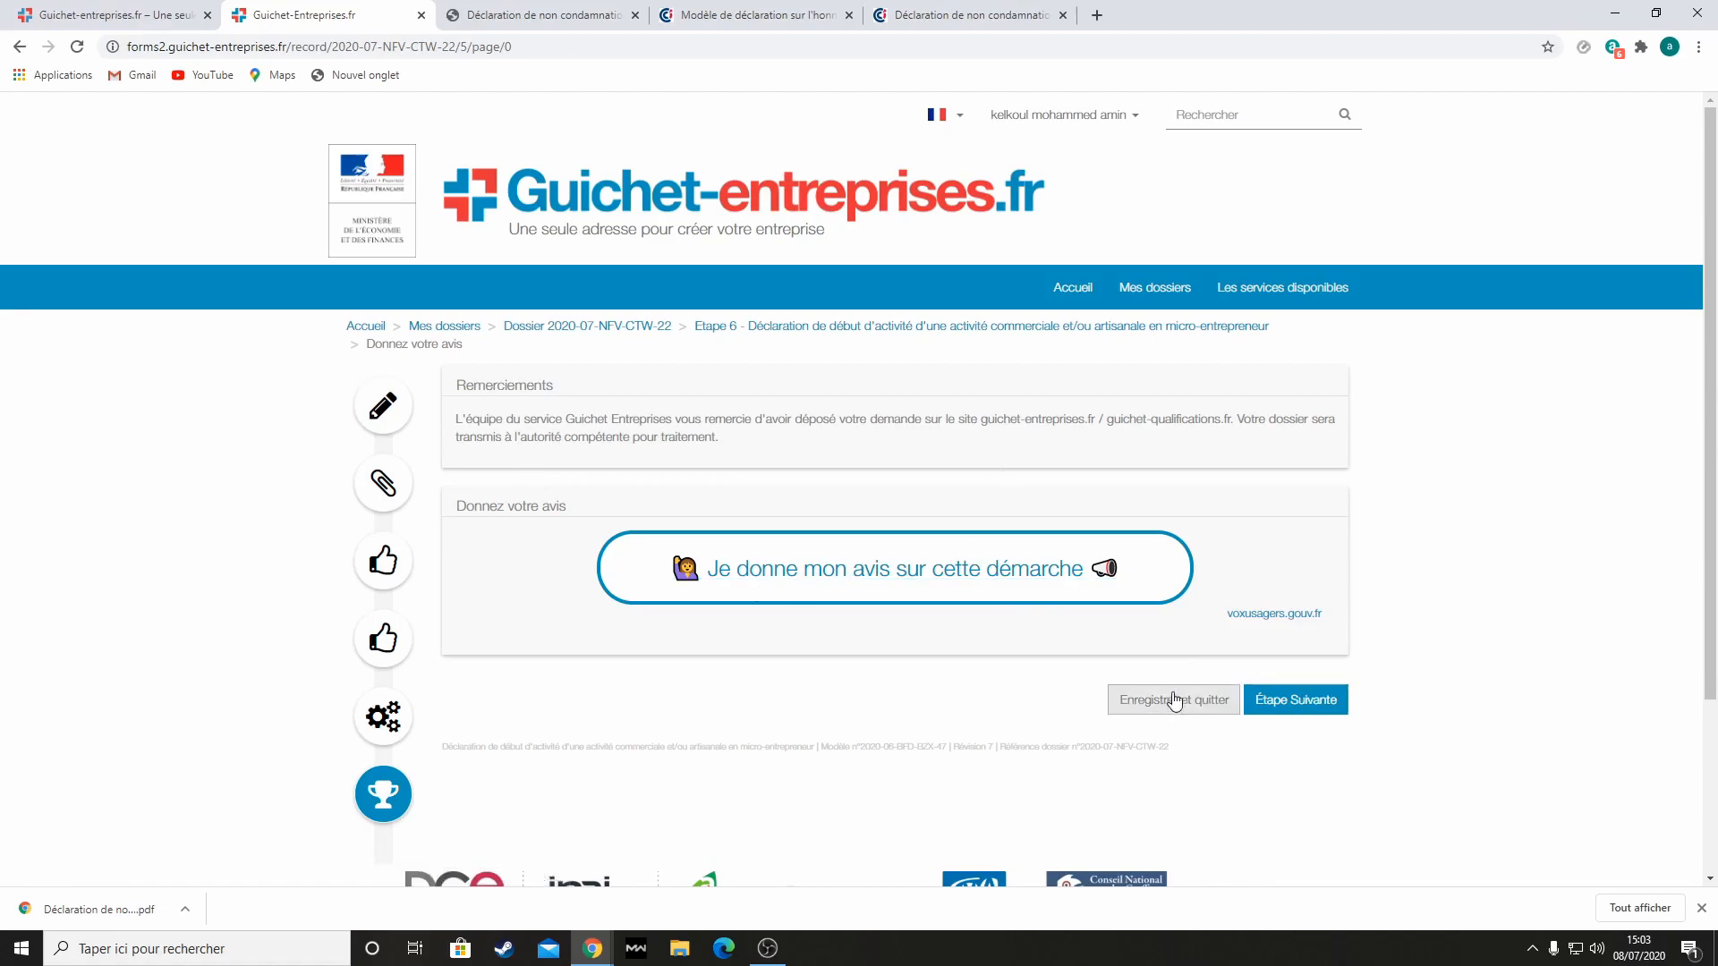
click(1279, 701)
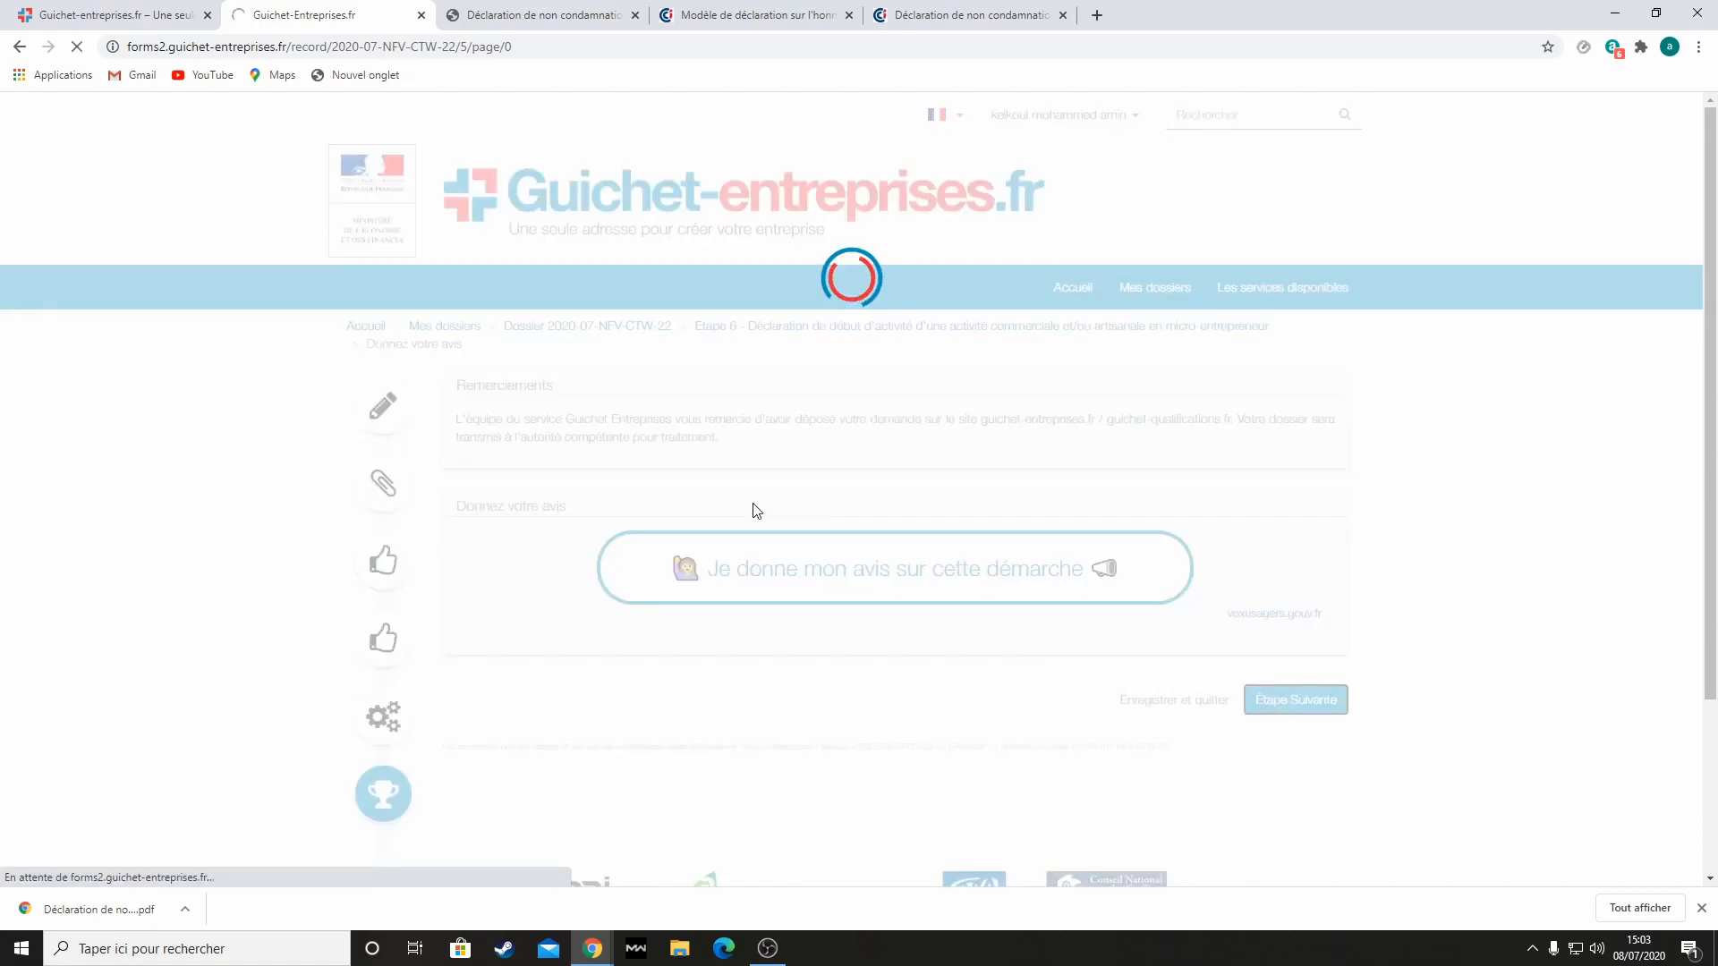